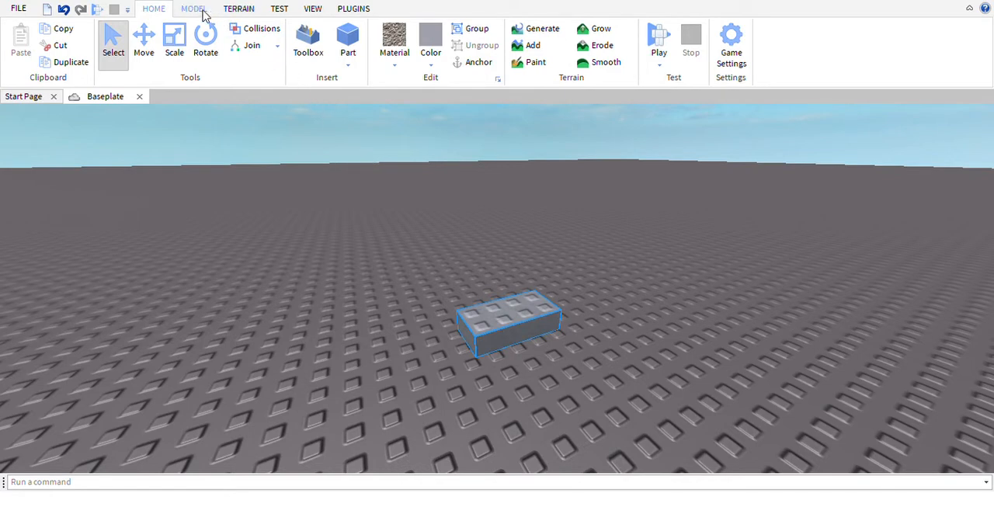
Prepare the selected part for scaling, with movement snapping enabled at 1.00 studs
{"action": "right_click_drag", "start_coordinate": [362, 342], "coordinate": [358, 248]}
{"action": "left_click", "coordinate": [194, 9]}
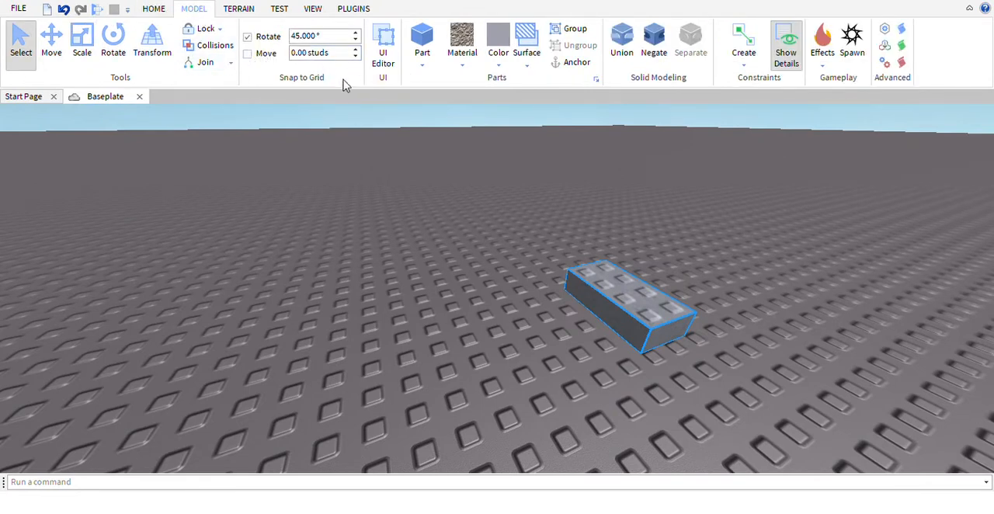
{"action": "key", "text": "f"}
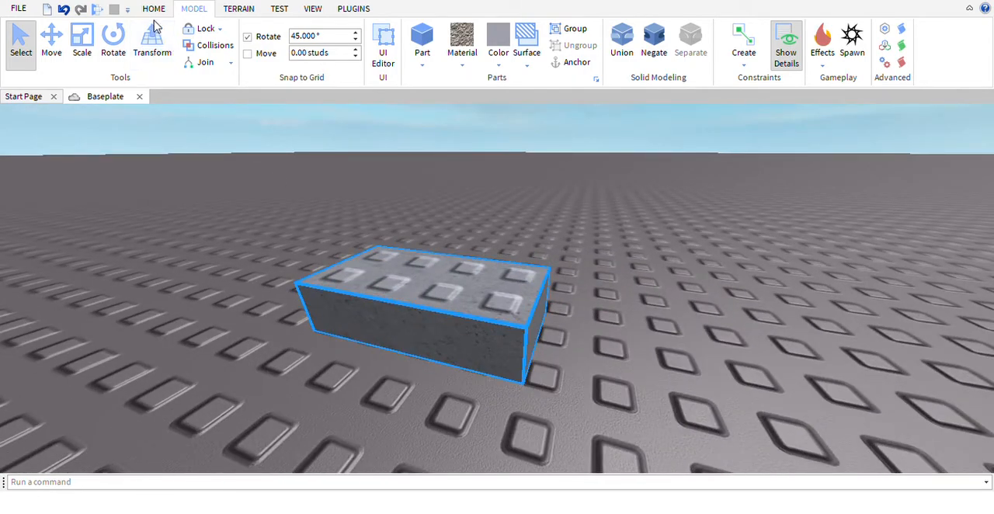
{"action": "left_click", "coordinate": [92, 40]}
{"action": "left_click_drag", "start_coordinate": [462, 173], "coordinate": [483, 339]}
{"action": "right_click_drag", "start_coordinate": [484, 338], "coordinate": [543, 339]}
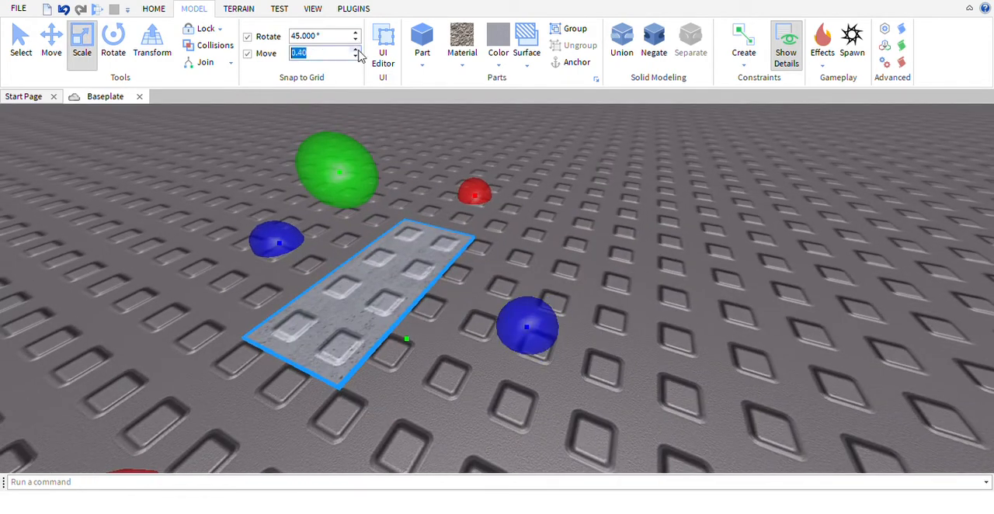
Scale the part lengthwise and sideways into a large flat rectangular floor on the baseplate
{"action": "left_click_drag", "start_coordinate": [550, 344], "coordinate": [849, 362]}
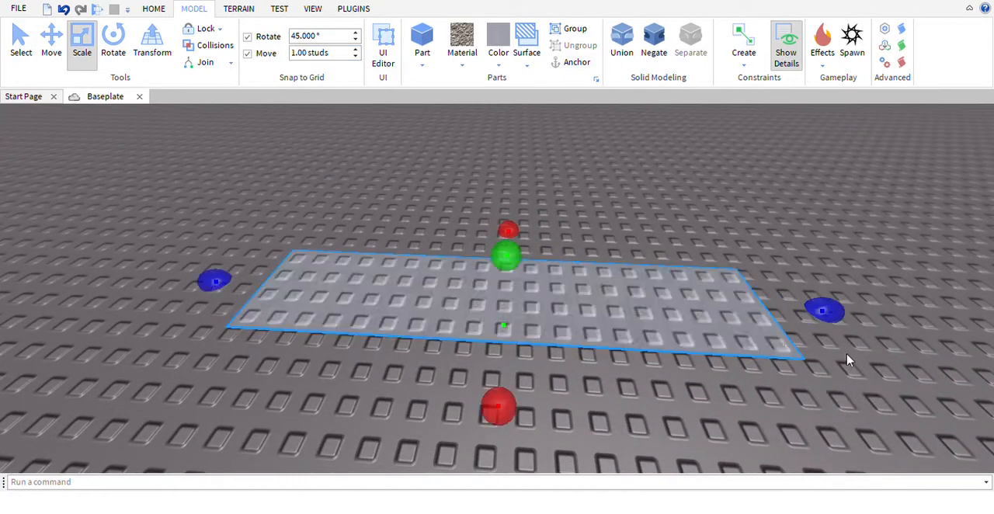
{"action": "right_click_drag", "start_coordinate": [537, 324], "coordinate": [538, 322]}
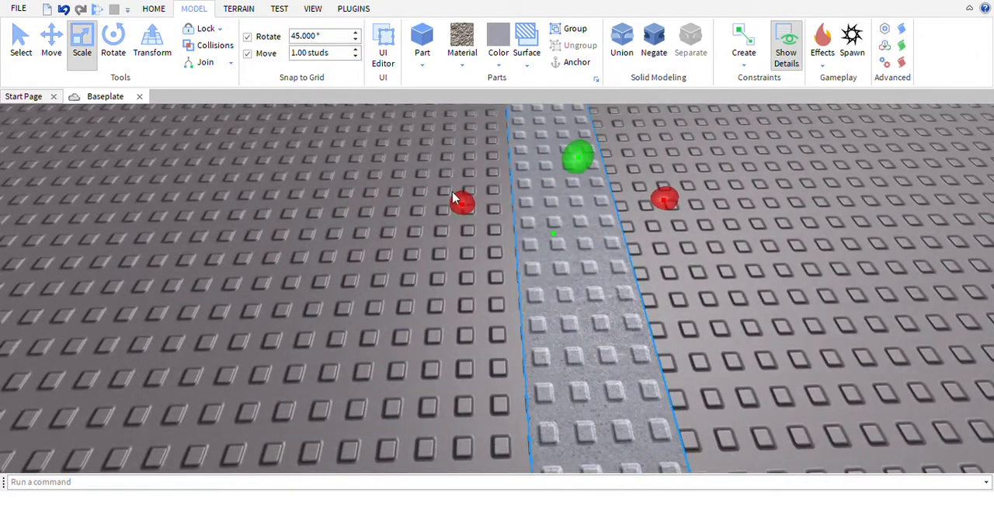
{"action": "key", "text": "a"}
{"action": "left_click_drag", "start_coordinate": [494, 228], "coordinate": [276, 263]}
{"action": "key", "text": "s"}
{"action": "left_click_drag", "start_coordinate": [501, 114], "coordinate": [493, 118]}
{"action": "scroll", "coordinate": [503, 112], "scroll_direction": "down", "scroll_amount": 3}
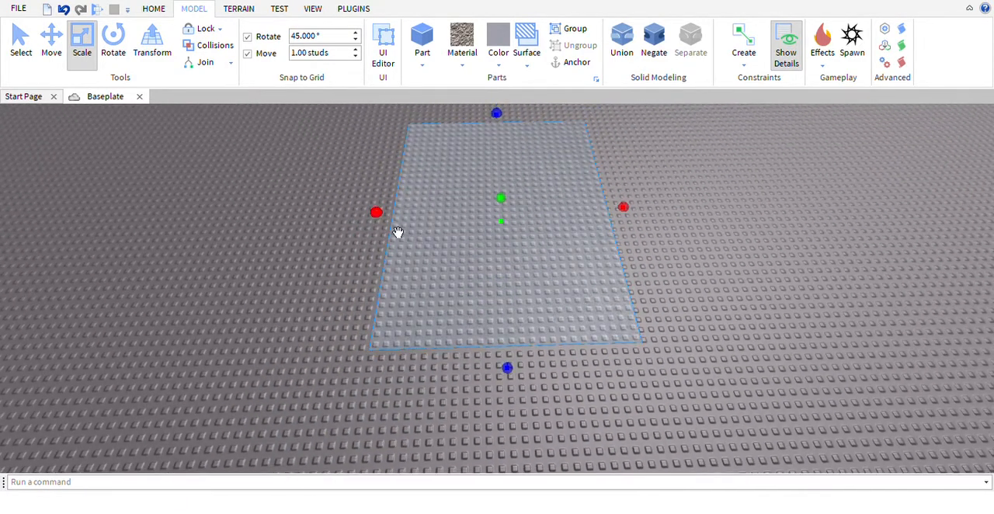
{"action": "left_click_drag", "start_coordinate": [398, 232], "coordinate": [307, 239]}
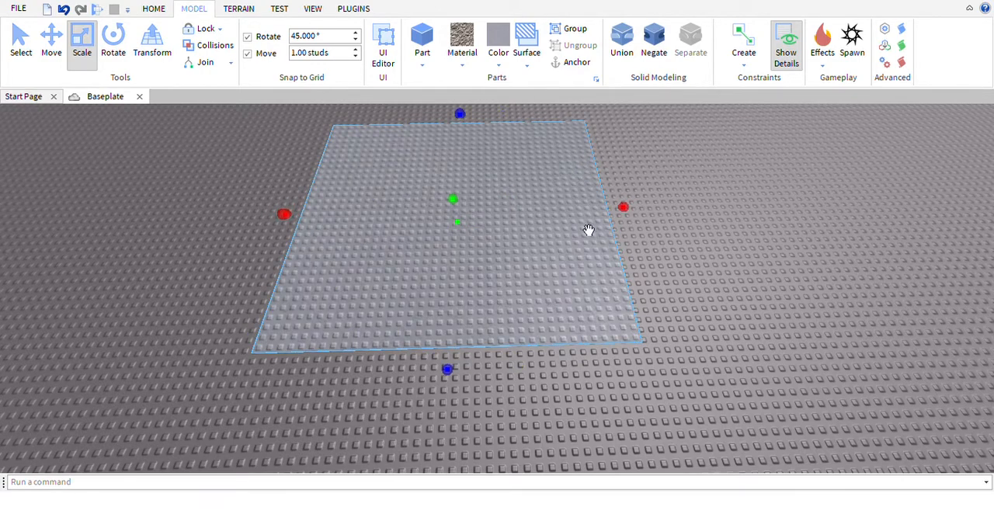
{"action": "left_click_drag", "start_coordinate": [470, 392], "coordinate": [477, 443]}
{"action": "right_click_drag", "start_coordinate": [477, 443], "coordinate": [470, 391]}
{"action": "key", "text": "d"}
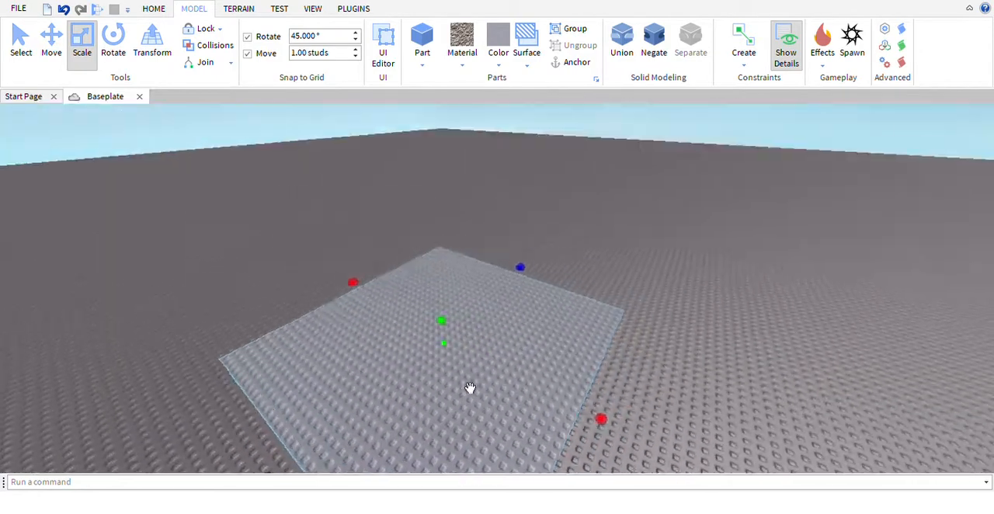
Replace the studded texture on the floor's top face with a smooth surface
{"action": "left_click", "coordinate": [467, 142]}
{"action": "right_click_drag", "start_coordinate": [466, 142], "coordinate": [486, 143]}
{"action": "key", "text": "s"}
{"action": "key", "text": "w"}
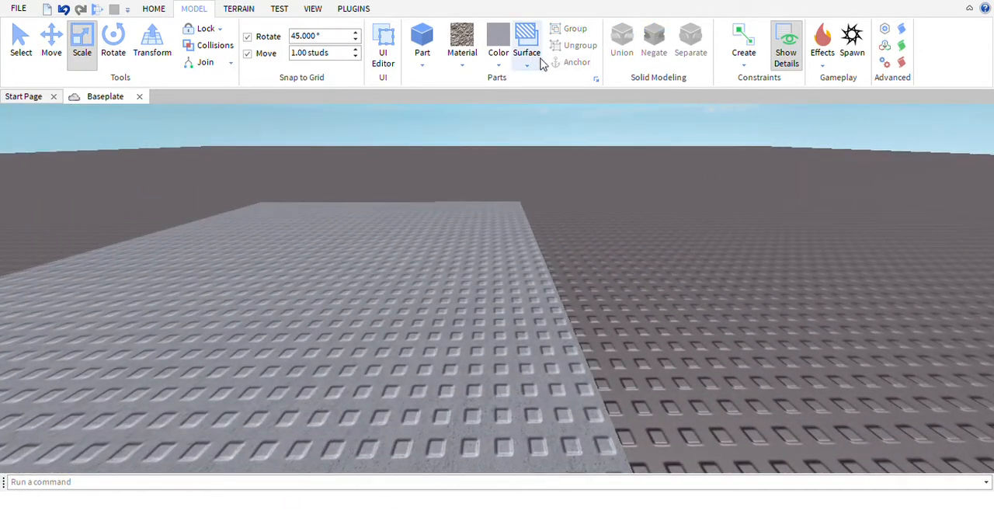
{"action": "left_click", "coordinate": [432, 313]}
{"action": "key", "text": "s"}
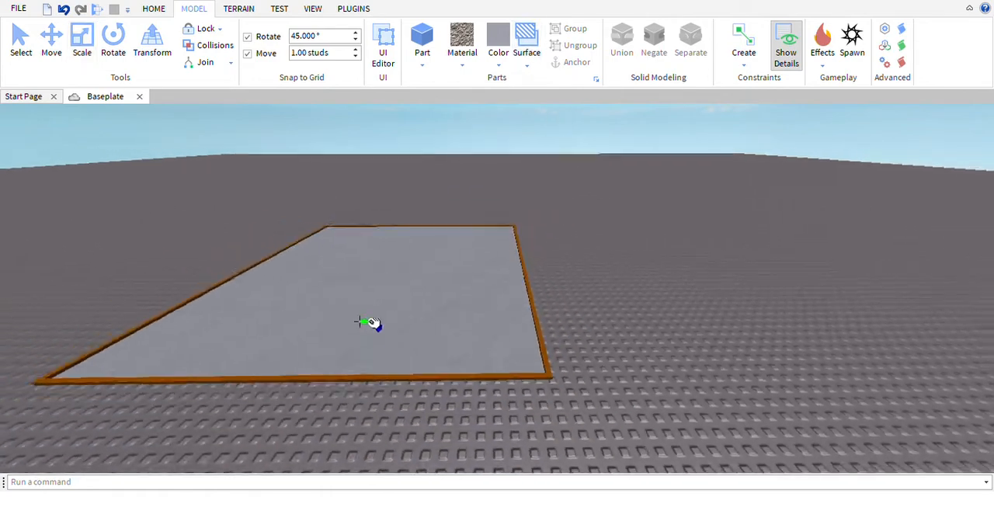
{"action": "key", "text": "a"}
{"action": "key", "text": "w"}
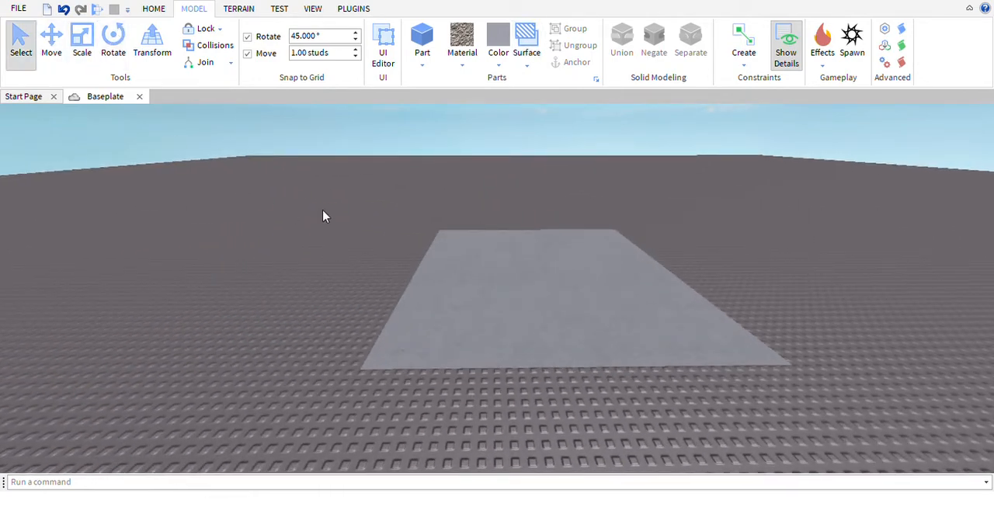
Select the smooth floor slab and scale it outward to enlarge its area
{"action": "key", "text": "w"}
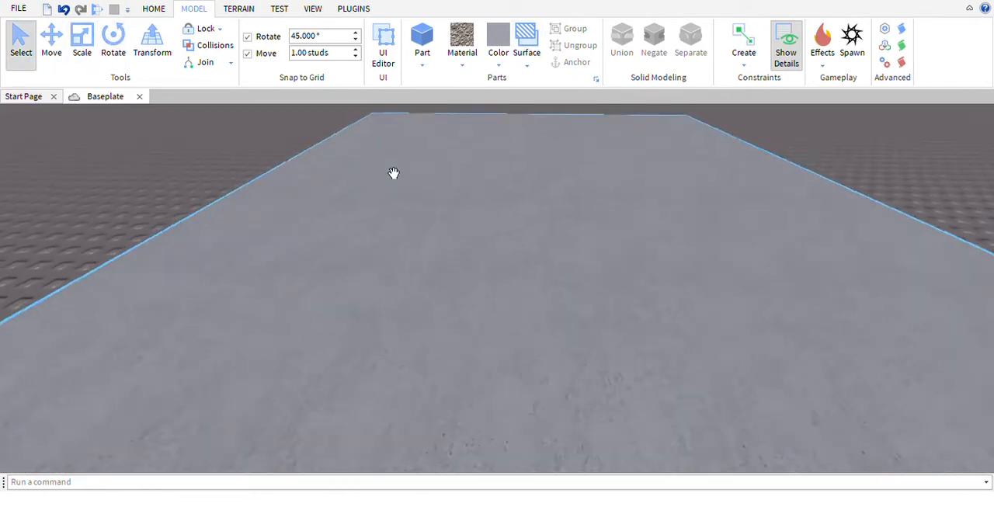
{"action": "mouse_move", "coordinate": [394, 173]}
{"action": "right_mouse_down"}
{"action": "mouse_move", "coordinate": [375, 155]}
{"action": "mouse_move", "coordinate": [395, 176]}
{"action": "right_mouse_up"}
{"action": "key", "text": "s"}
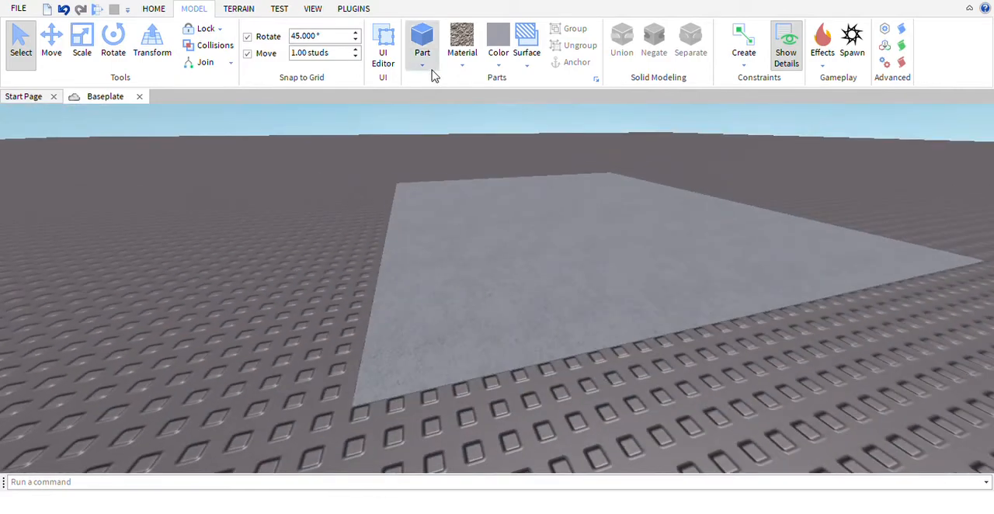
{"action": "left_click", "coordinate": [460, 266]}
{"action": "key", "text": "s"}
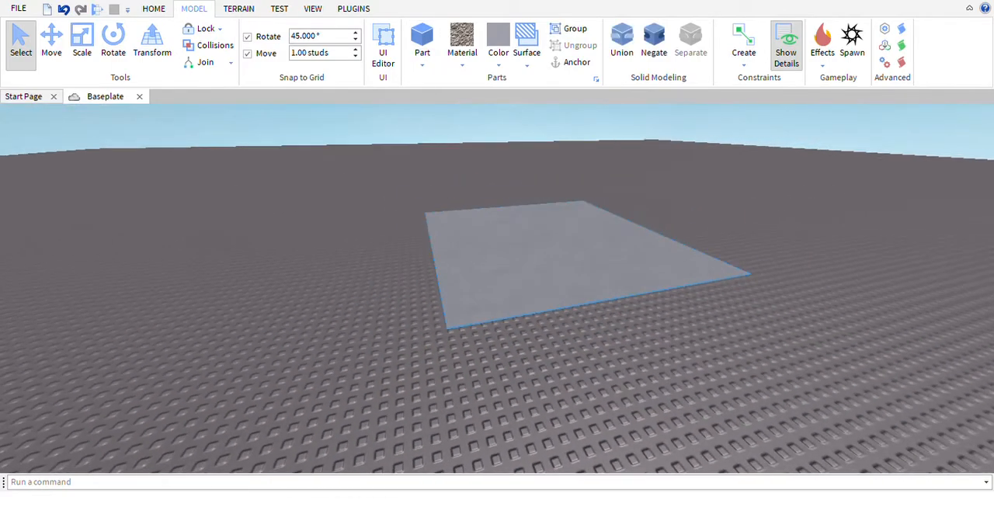
{"action": "left_click", "coordinate": [82, 47]}
{"action": "scroll", "coordinate": [420, 227], "scroll_direction": "up", "scroll_amount": 4}
{"action": "left_click_drag", "start_coordinate": [440, 235], "coordinate": [197, 261]}
{"action": "left_click_drag", "start_coordinate": [524, 190], "coordinate": [469, 213]}
{"action": "scroll", "coordinate": [458, 208], "scroll_direction": "down", "scroll_amount": 3}
{"action": "right_click_drag", "start_coordinate": [470, 213], "coordinate": [497, 94]}
{"action": "left_click", "coordinate": [482, 199]}
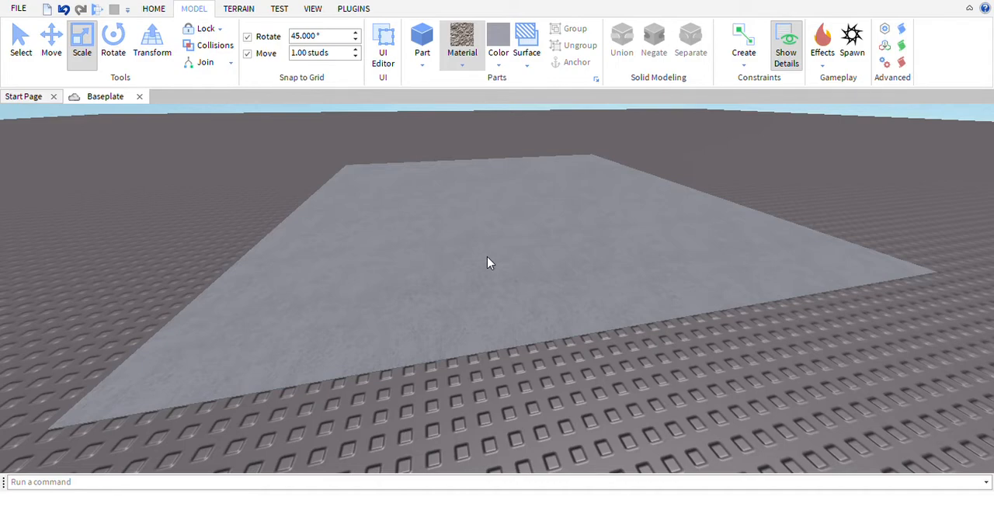
Insert a new part with brick material and yellow color at the edge of the floor
{"action": "key", "text": "w"}
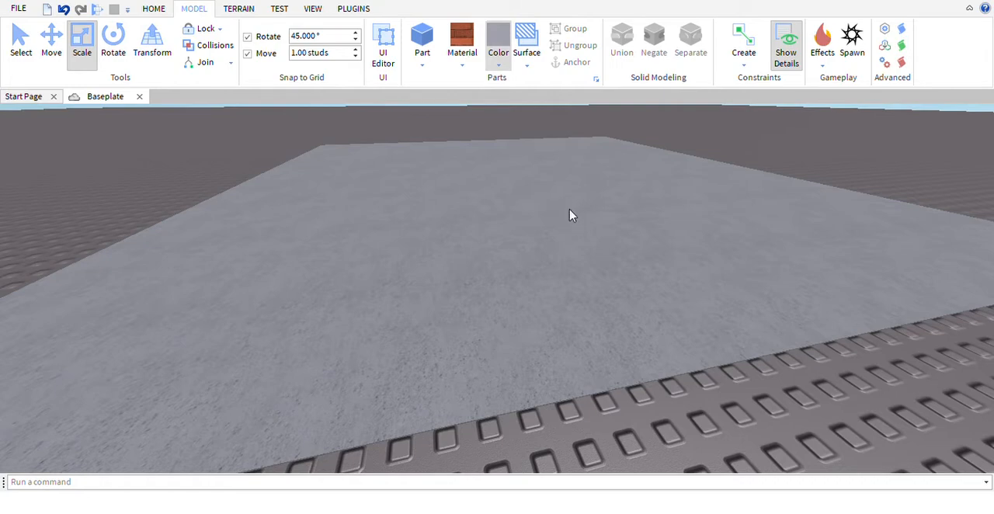
{"action": "key", "text": "w"}
{"action": "left_click", "coordinate": [424, 45]}
{"action": "left_click_drag", "start_coordinate": [586, 330], "coordinate": [599, 381]}
{"action": "right_click_drag", "start_coordinate": [599, 381], "coordinate": [546, 347]}
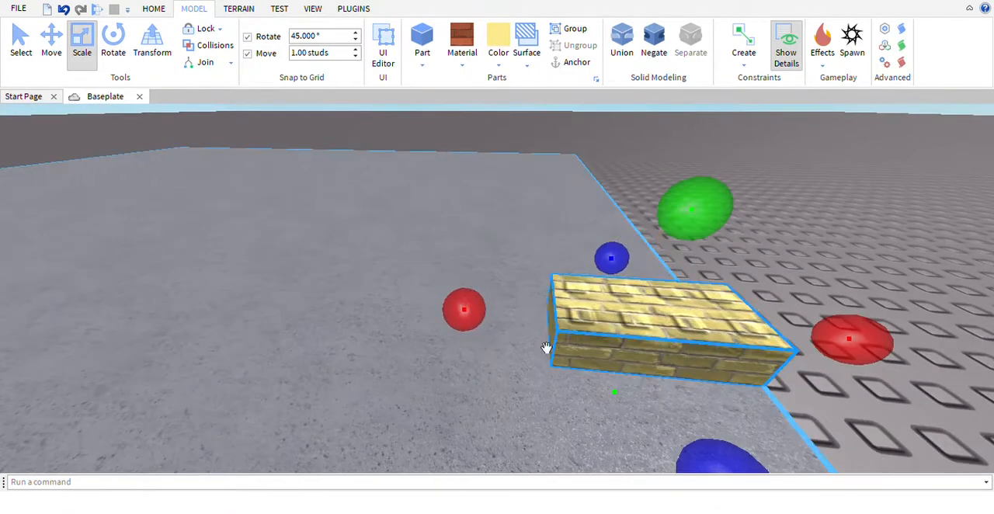
Narrow the yellow brick part and stretch it along the full length of the floor's side edge
{"action": "left_click_drag", "start_coordinate": [473, 336], "coordinate": [952, 368]}
{"action": "right_click_drag", "start_coordinate": [633, 380], "coordinate": [656, 380]}
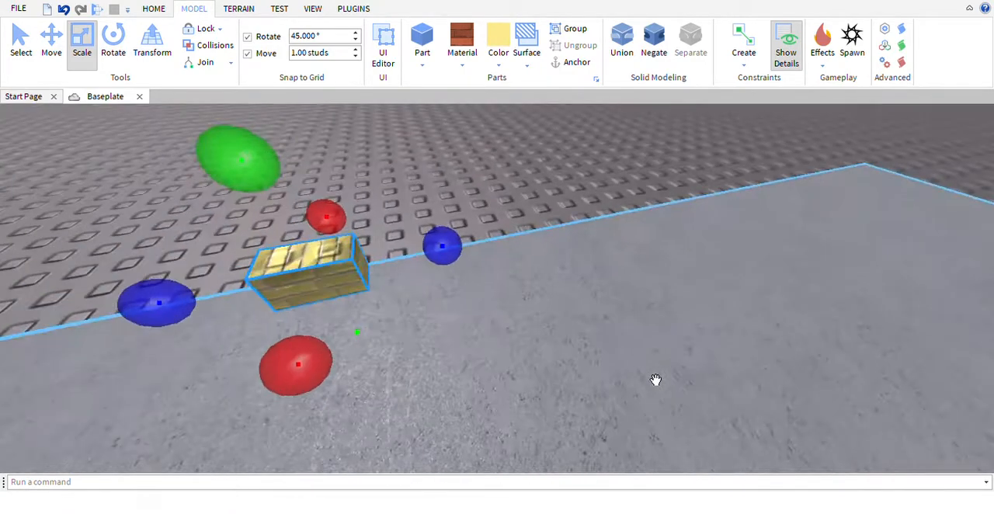
{"action": "key", "text": "d"}
{"action": "left_click_drag", "start_coordinate": [458, 262], "coordinate": [613, 259]}
{"action": "right_click_drag", "start_coordinate": [613, 259], "coordinate": [501, 247]}
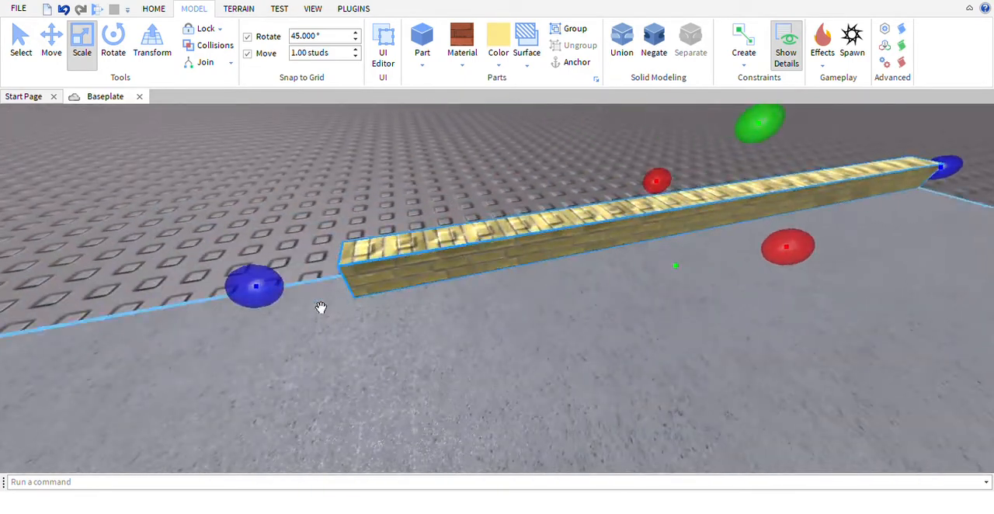
{"action": "left_click_drag", "start_coordinate": [261, 290], "coordinate": [471, 402]}
{"action": "key", "text": "e"}
{"action": "key", "text": "a"}
{"action": "right_click_drag", "start_coordinate": [442, 380], "coordinate": [571, 372]}
Scale the brick strip upward to form a wall along the floor's edge
{"action": "key", "text": "w"}
{"action": "left_click_drag", "start_coordinate": [669, 342], "coordinate": [657, 204]}
{"action": "key", "text": "s"}
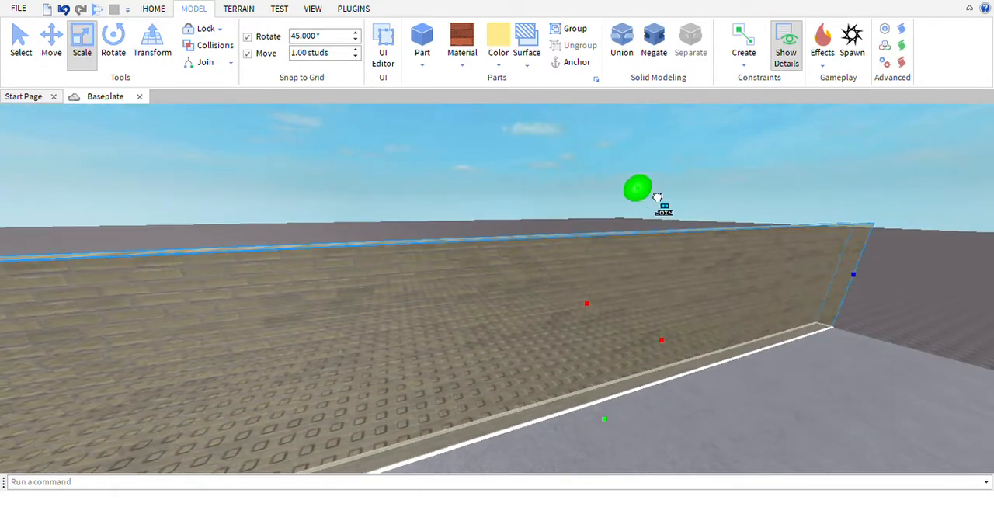
{"action": "right_click_drag", "start_coordinate": [657, 197], "coordinate": [657, 196]}
{"action": "key", "text": "d"}
{"action": "left_click", "coordinate": [657, 195]}
Search the Toolbox models for "Npc" and insert the yellow and blue NPC character
{"action": "left_click", "coordinate": [153, 10]}
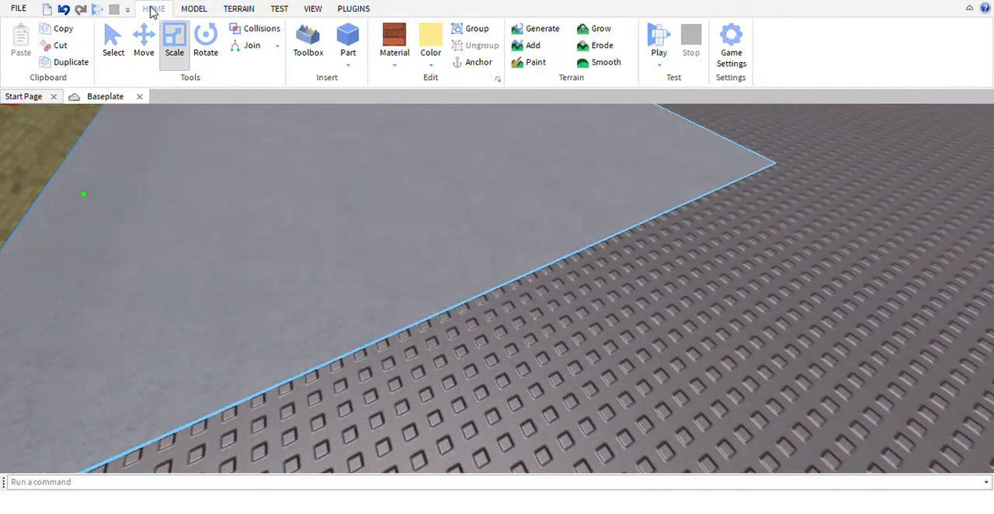
{"action": "left_click", "coordinate": [308, 43]}
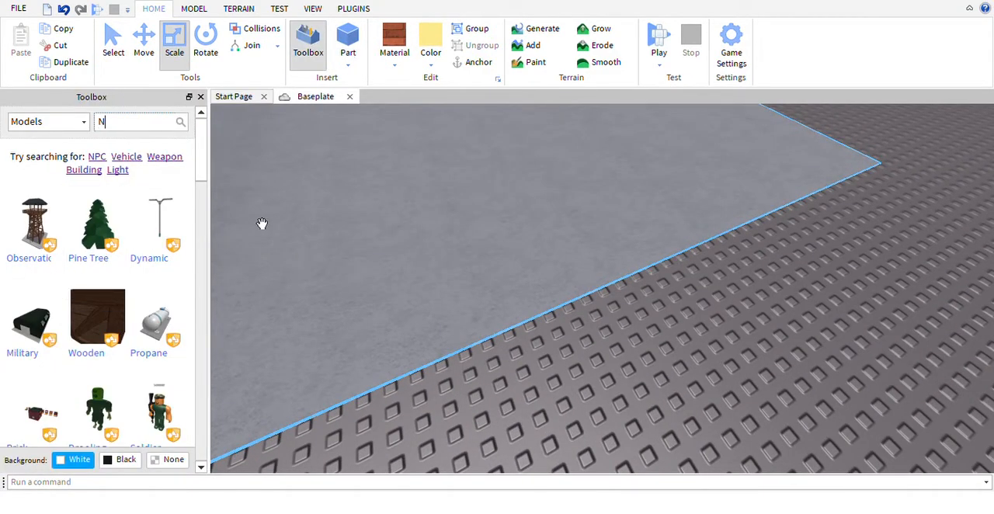
{"action": "key", "text": "Return"}
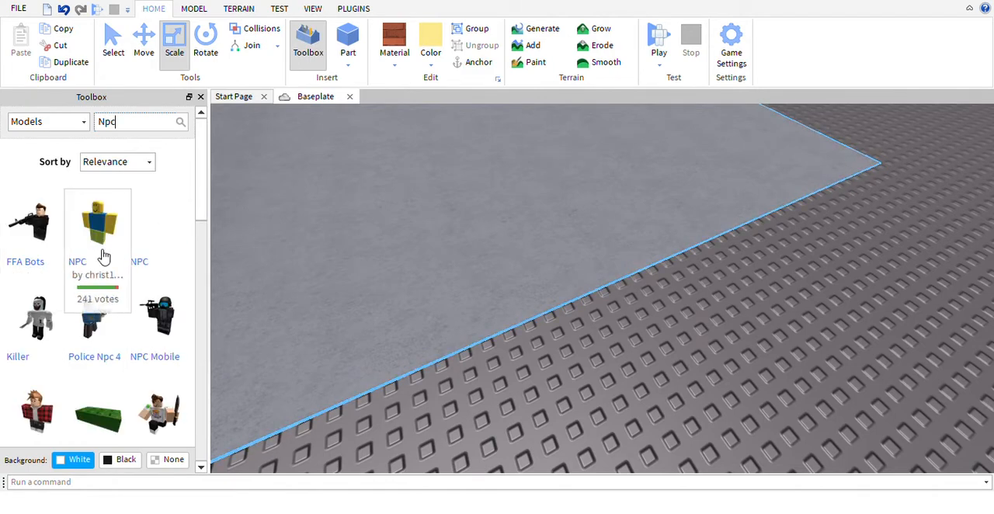
{"action": "left_click", "coordinate": [101, 233]}
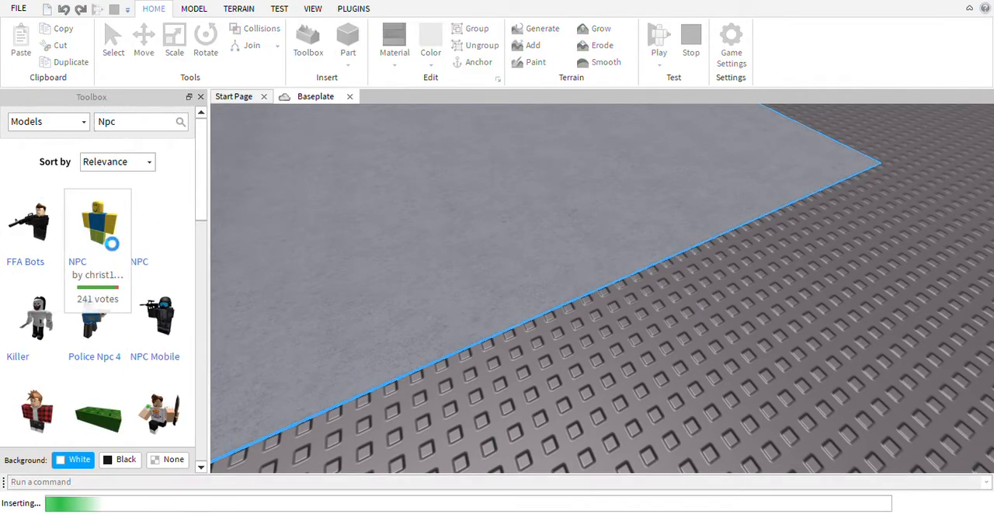
{"action": "left_click", "coordinate": [199, 97]}
Move the NPC to the floor's corner beside the end of the brick wall
{"action": "left_click_drag", "start_coordinate": [500, 263], "coordinate": [555, 300]}
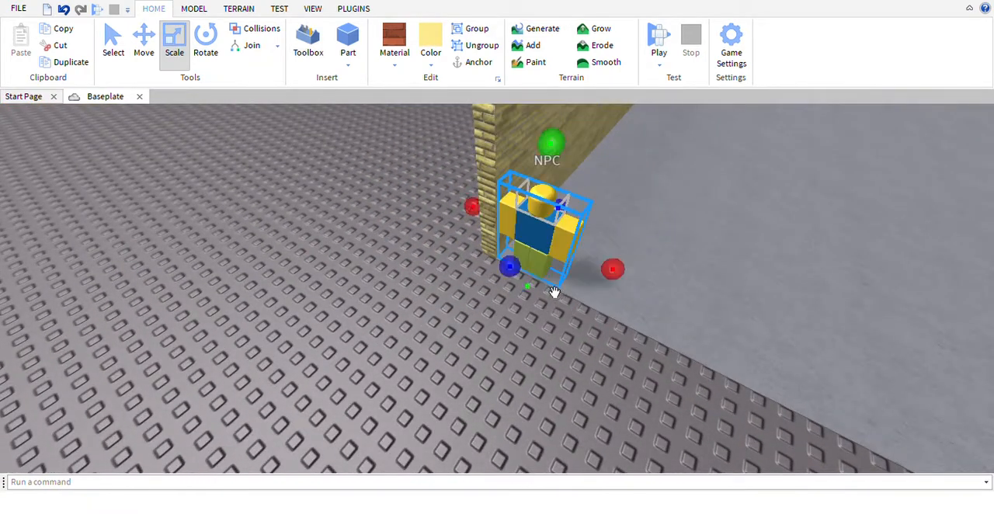
{"action": "right_click_drag", "start_coordinate": [554, 292], "coordinate": [572, 341]}
{"action": "left_click", "coordinate": [572, 342]}
Select the brick wall and adjust its height relative to the NPC
{"action": "left_click_drag", "start_coordinate": [670, 285], "coordinate": [679, 306]}
{"action": "key", "text": "d"}
{"action": "key", "text": "w"}
{"action": "right_click_drag", "start_coordinate": [657, 289], "coordinate": [646, 287]}
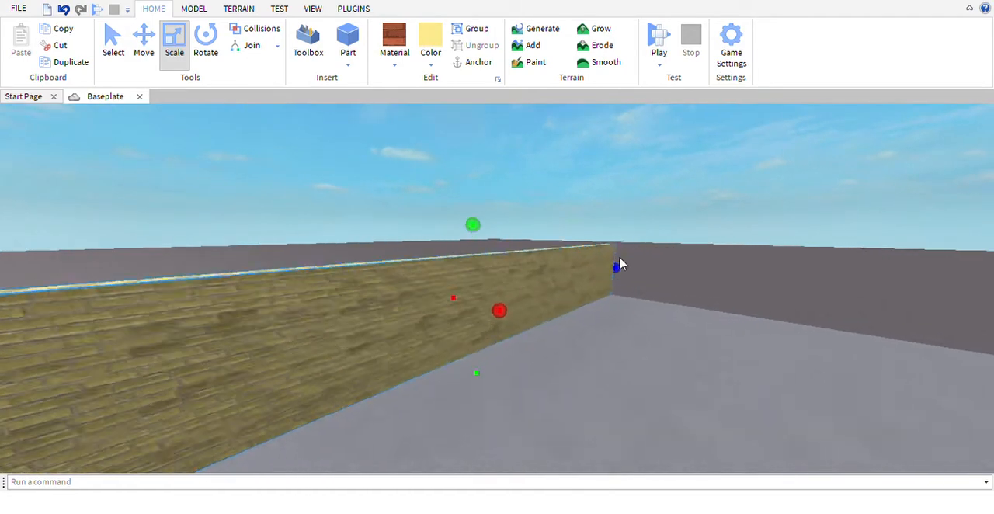
{"action": "left_click_drag", "start_coordinate": [495, 241], "coordinate": [495, 243]}
Select the floor slab and scale it down at its far edge and the side opposite the wall
{"action": "left_click", "coordinate": [771, 421]}
{"action": "right_click_drag", "start_coordinate": [770, 421], "coordinate": [753, 387]}
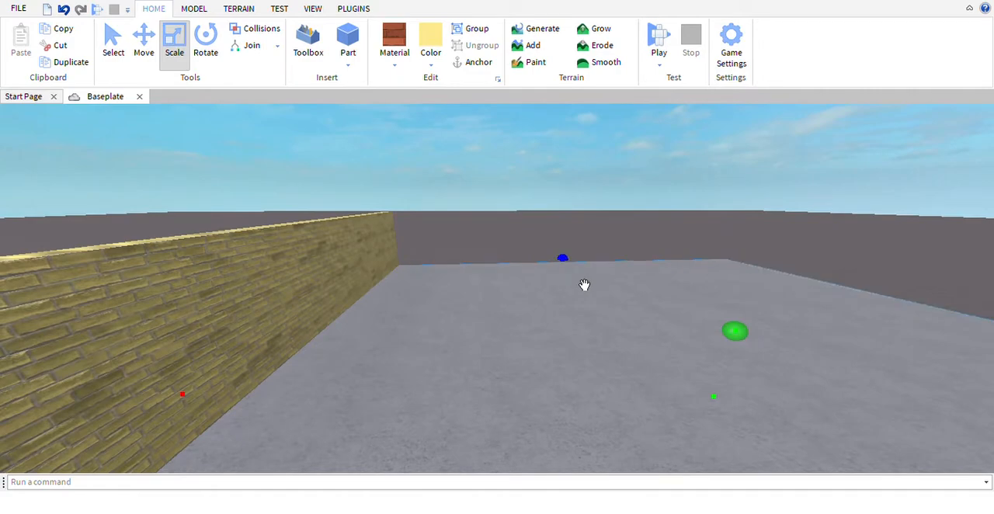
{"action": "left_click_drag", "start_coordinate": [585, 285], "coordinate": [594, 319]}
{"action": "key", "text": "d"}
{"action": "key", "text": "s"}
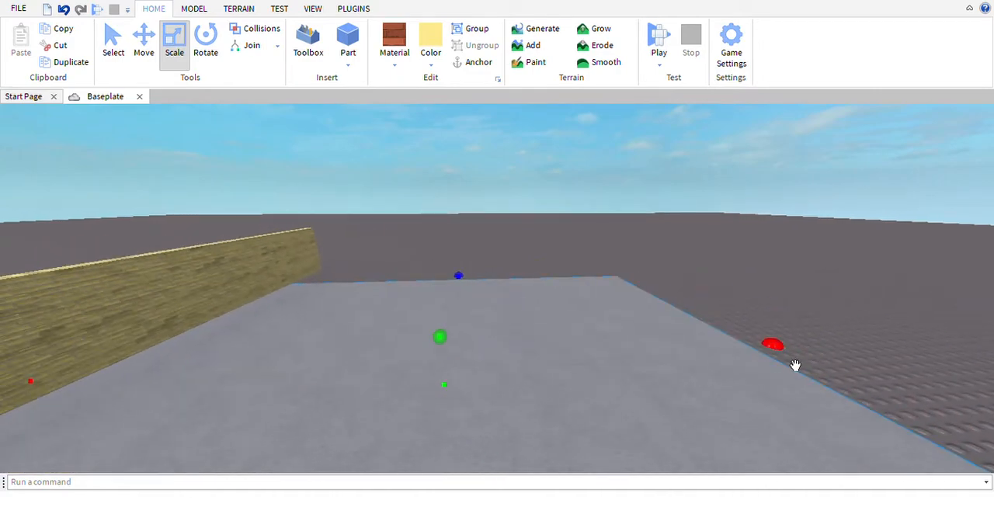
{"action": "left_click_drag", "start_coordinate": [796, 365], "coordinate": [675, 373]}
{"action": "right_click_drag", "start_coordinate": [676, 373], "coordinate": [652, 370]}
{"action": "key", "text": "s"}
{"action": "left_click", "coordinate": [498, 187]}
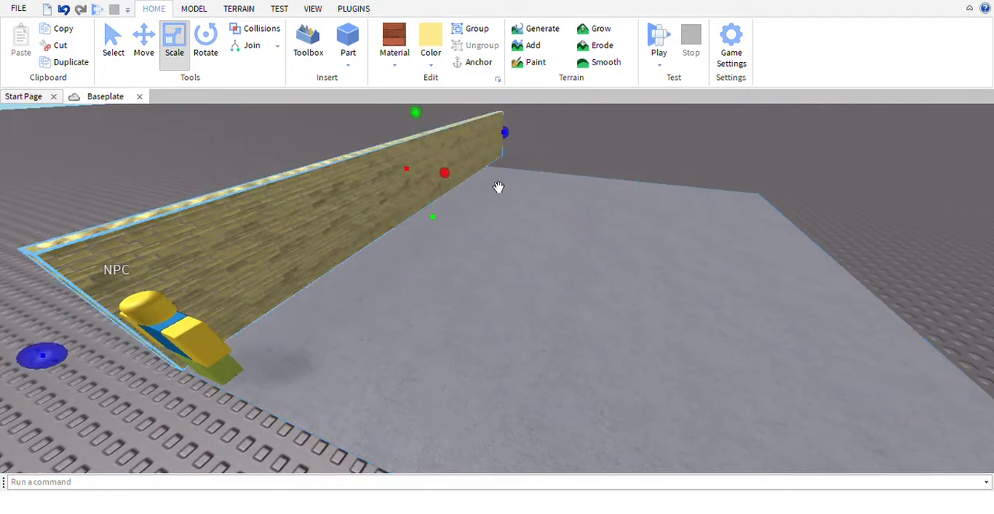
Shorten the brick wall so that its far end lines up with the floor's corner
{"action": "left_click_drag", "start_coordinate": [524, 155], "coordinate": [509, 166]}
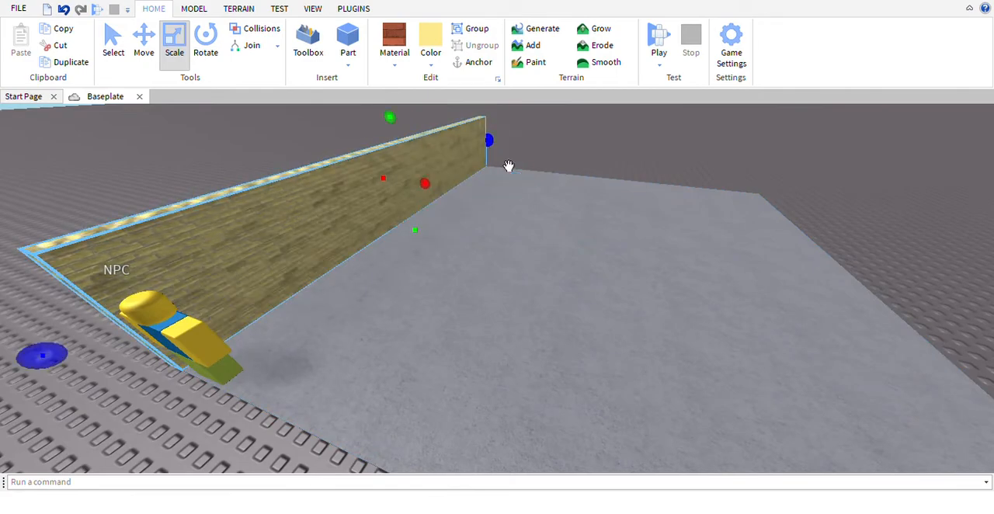
{"action": "right_click_drag", "start_coordinate": [508, 166], "coordinate": [488, 146]}
{"action": "key", "text": "d"}
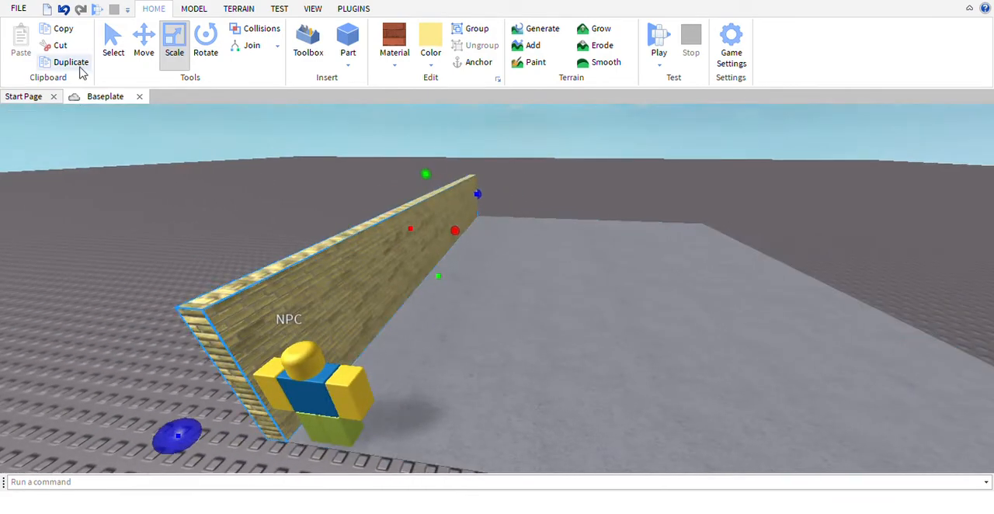
Scale the brick wall upward so that it stands well above the NPC's head
{"action": "key", "text": "a"}
{"action": "key", "text": "w"}
{"action": "right_click_drag", "start_coordinate": [557, 200], "coordinate": [543, 180]}
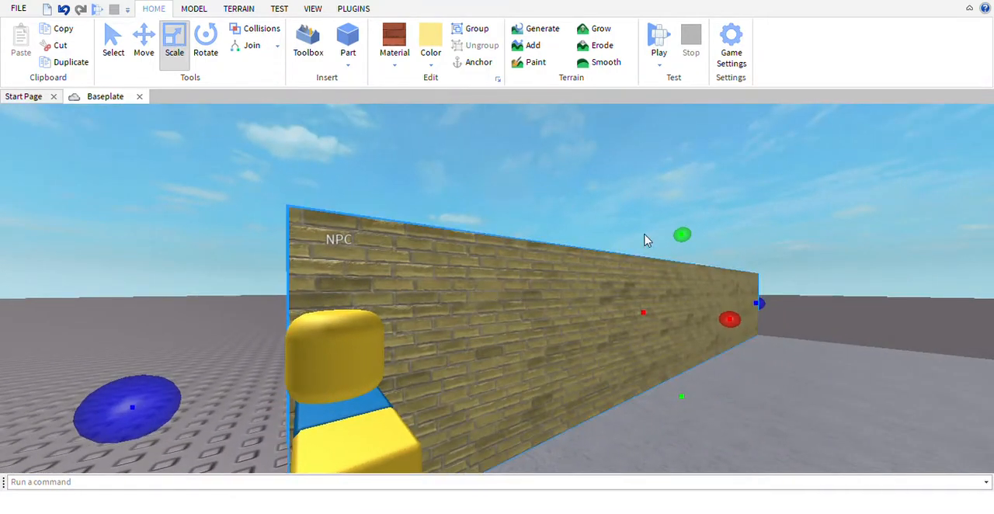
{"action": "left_click_drag", "start_coordinate": [687, 234], "coordinate": [684, 221]}
{"action": "key", "text": "a"}
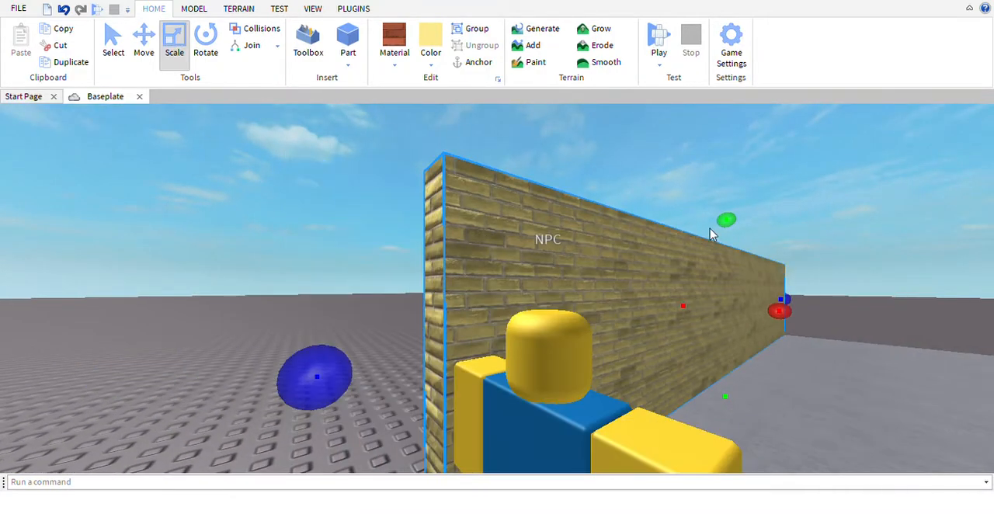
{"action": "key", "text": "d"}
{"action": "left_click_drag", "start_coordinate": [750, 248], "coordinate": [677, 318]}
{"action": "key", "text": "a"}
{"action": "left_click_drag", "start_coordinate": [680, 260], "coordinate": [679, 253]}
{"action": "right_click_drag", "start_coordinate": [679, 252], "coordinate": [679, 253]}
{"action": "key", "text": "s"}
{"action": "key", "text": "w"}
{"action": "left_click_drag", "start_coordinate": [527, 116], "coordinate": [553, 156]}
{"action": "right_click_drag", "start_coordinate": [552, 156], "coordinate": [531, 142]}
{"action": "left_click_drag", "start_coordinate": [538, 169], "coordinate": [540, 160]}
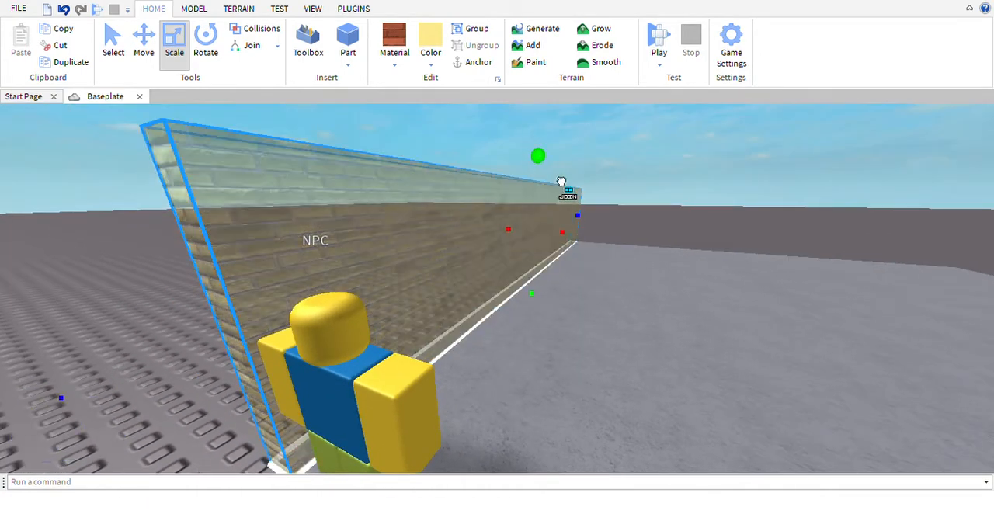
{"action": "right_click_drag", "start_coordinate": [540, 160], "coordinate": [435, 51]}
Insert another yellow brick part and position it on the floor near the existing wall
{"action": "left_click", "coordinate": [352, 40]}
{"action": "left_click_drag", "start_coordinate": [519, 291], "coordinate": [502, 246]}
{"action": "scroll", "coordinate": [502, 246], "scroll_direction": "down", "scroll_amount": 3}
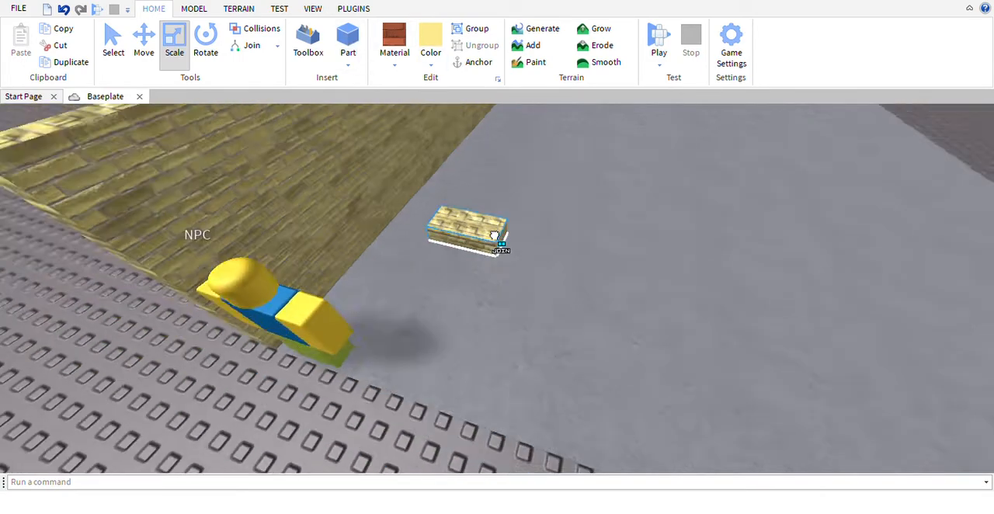
{"action": "right_click_drag", "start_coordinate": [502, 246], "coordinate": [475, 315]}
{"action": "left_click_drag", "start_coordinate": [501, 247], "coordinate": [440, 302]}
{"action": "scroll", "coordinate": [441, 301], "scroll_direction": "up", "scroll_amount": 3}
{"action": "right_click_drag", "start_coordinate": [440, 302], "coordinate": [495, 303]}
Raise the new brick part to the top of the existing wall above the NPC and stretch it along the floor's edge
{"action": "left_click_drag", "start_coordinate": [536, 278], "coordinate": [481, 295]}
{"action": "right_click_drag", "start_coordinate": [427, 302], "coordinate": [503, 301]}
{"action": "left_click_drag", "start_coordinate": [577, 222], "coordinate": [673, 228]}
{"action": "scroll", "coordinate": [592, 226], "scroll_direction": "up", "scroll_amount": 2}
{"action": "right_click_drag", "start_coordinate": [593, 226], "coordinate": [673, 228]}
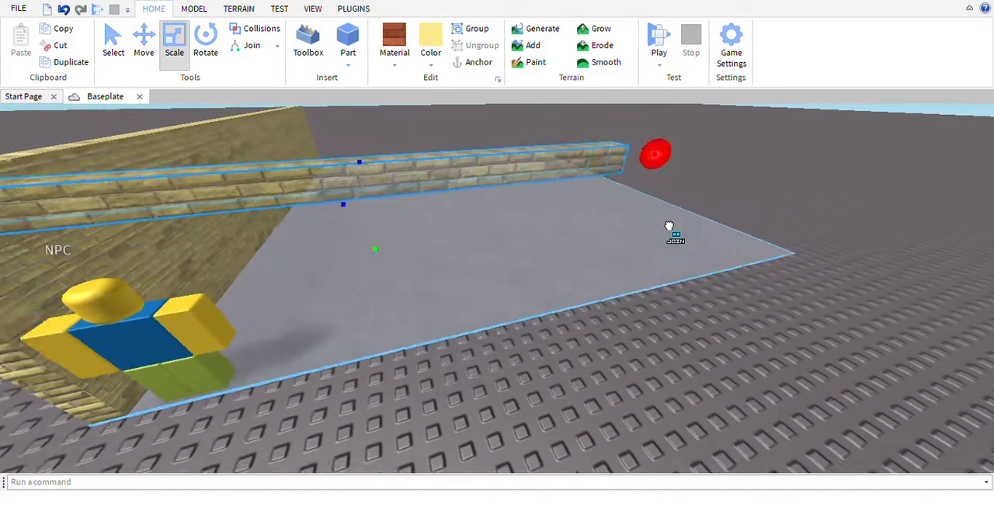
Shorten the raised brick part to a lintel that spans just the doorway above the NPC's head
{"action": "left_click_drag", "start_coordinate": [673, 228], "coordinate": [648, 226]}
{"action": "right_click_drag", "start_coordinate": [673, 228], "coordinate": [648, 226]}
{"action": "left_click_drag", "start_coordinate": [647, 226], "coordinate": [538, 255]}
{"action": "right_click_drag", "start_coordinate": [647, 226], "coordinate": [511, 284]}
{"action": "scroll", "coordinate": [575, 258], "scroll_direction": "down", "scroll_amount": 5}
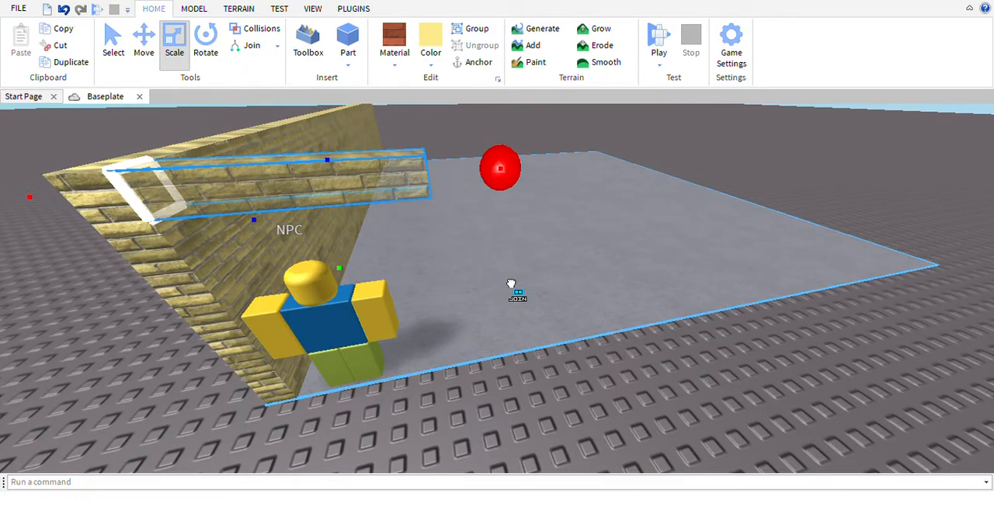
{"action": "left_click_drag", "start_coordinate": [511, 284], "coordinate": [509, 284]}
{"action": "left_click_drag", "start_coordinate": [348, 278], "coordinate": [368, 315]}
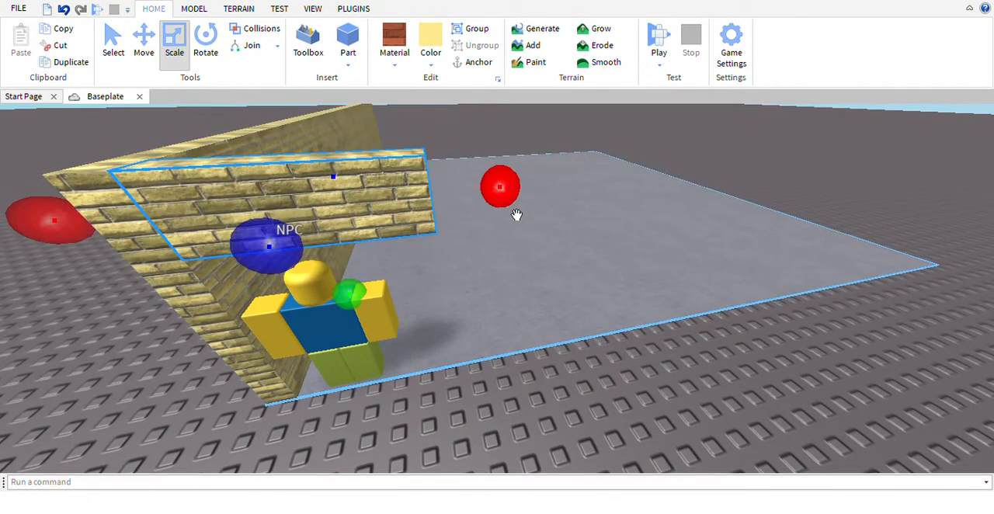
{"action": "left_click_drag", "start_coordinate": [516, 214], "coordinate": [475, 291]}
{"action": "right_click_drag", "start_coordinate": [475, 291], "coordinate": [365, 44]}
Insert another yellow brick part and position it on the floor's edge beside the NPC
{"action": "scroll", "coordinate": [477, 309], "scroll_direction": "up", "scroll_amount": 3}
{"action": "left_click", "coordinate": [360, 43]}
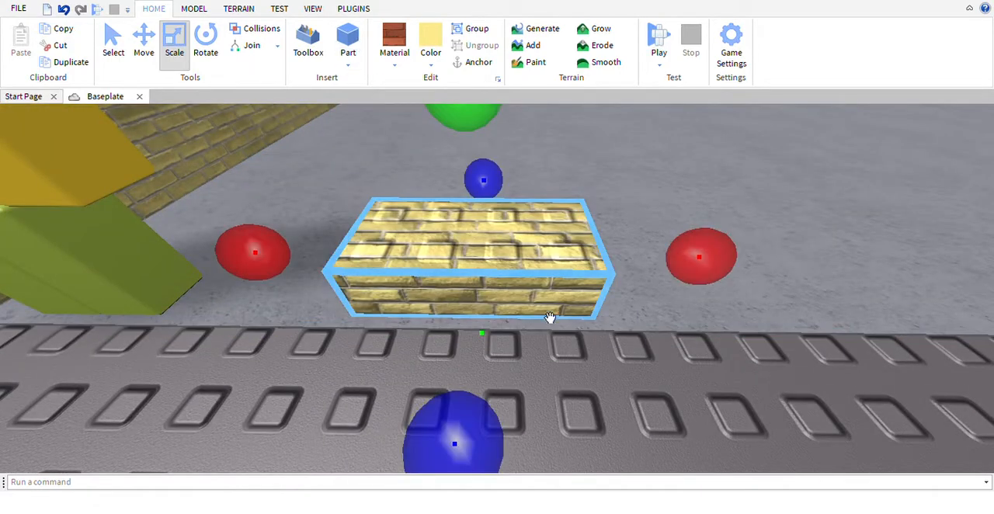
{"action": "right_click_drag", "start_coordinate": [551, 318], "coordinate": [539, 282]}
{"action": "mouse_move", "coordinate": [539, 282]}
{"action": "left_mouse_down"}
{"action": "mouse_move", "coordinate": [536, 300]}
{"action": "mouse_move", "coordinate": [544, 291]}
{"action": "mouse_move", "coordinate": [535, 285]}
{"action": "left_mouse_up"}
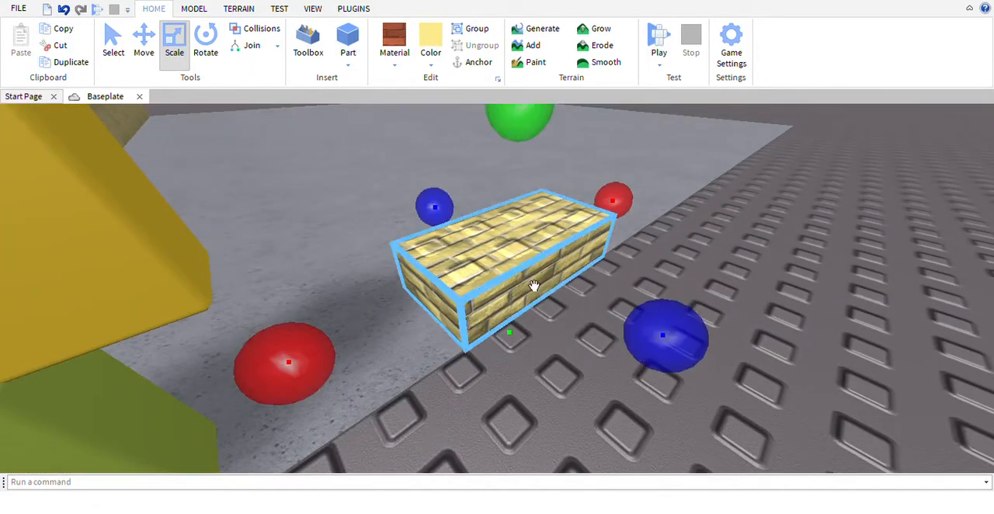
{"action": "right_click_drag", "start_coordinate": [535, 284], "coordinate": [552, 295]}
{"action": "left_click_drag", "start_coordinate": [537, 253], "coordinate": [266, 279]}
{"action": "right_click_drag", "start_coordinate": [267, 279], "coordinate": [267, 260]}
Scale the new part to full wall height and along the floor's edge from the doorway to the far corner
{"action": "scroll", "coordinate": [528, 309], "scroll_direction": "up", "scroll_amount": 3}
{"action": "scroll", "coordinate": [528, 310], "scroll_direction": "down", "scroll_amount": 3}
{"action": "scroll", "coordinate": [490, 186], "scroll_direction": "down", "scroll_amount": 3}
{"action": "left_click_drag", "start_coordinate": [490, 226], "coordinate": [486, 163]}
{"action": "scroll", "coordinate": [618, 287], "scroll_direction": "up", "scroll_amount": 2}
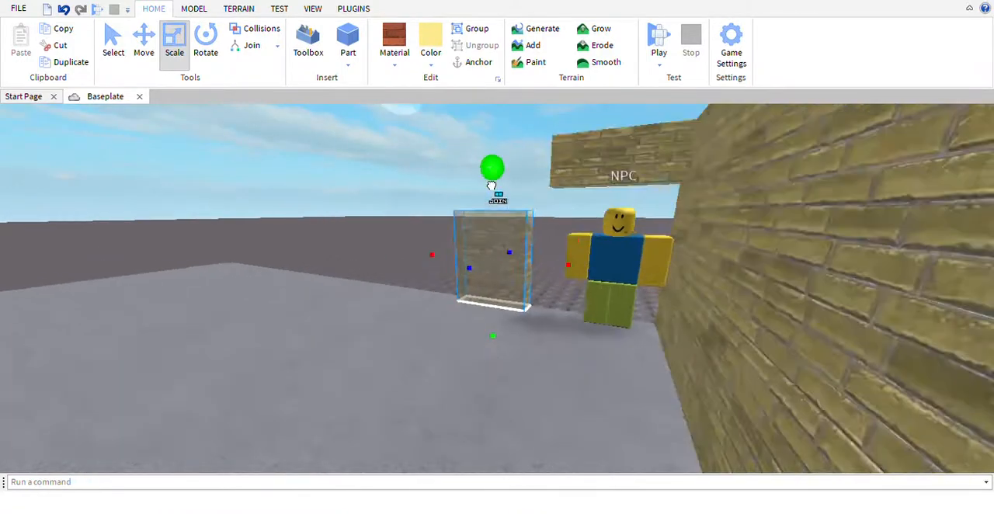
{"action": "left_click_drag", "start_coordinate": [610, 249], "coordinate": [633, 249]}
{"action": "right_click_drag", "start_coordinate": [633, 249], "coordinate": [599, 225]}
{"action": "key", "text": "a"}
{"action": "left_click_drag", "start_coordinate": [642, 212], "coordinate": [447, 246]}
{"action": "right_click_drag", "start_coordinate": [398, 241], "coordinate": [420, 260]}
{"action": "key", "text": "s"}
{"action": "key", "text": "d"}
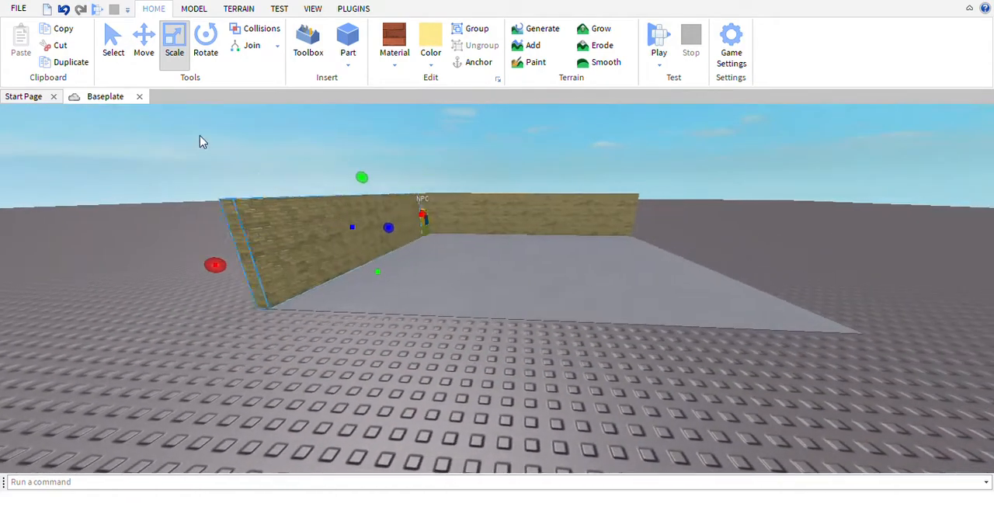
Duplicate the wall beside the doorway and move the copy to the opposite edge of the floor
{"action": "key", "text": "w"}
{"action": "left_click", "coordinate": [75, 65]}
{"action": "key", "text": "a"}
{"action": "left_click", "coordinate": [146, 48]}
{"action": "key", "text": "w"}
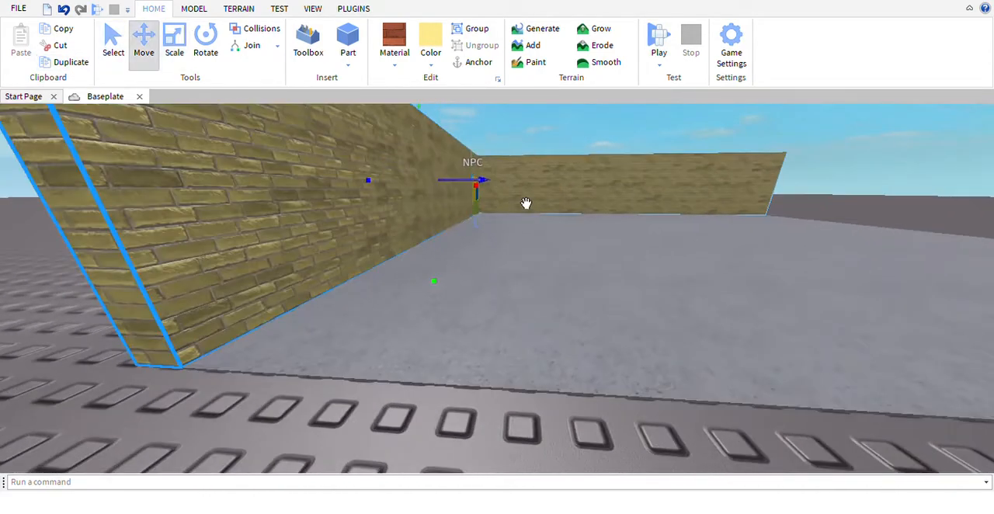
{"action": "left_click_drag", "start_coordinate": [526, 204], "coordinate": [619, 252]}
{"action": "key", "text": "d"}
{"action": "key", "text": "s"}
Scale the copied wall so that it covers the full length of the floor's edge opposite the doorway
{"action": "key", "text": "s"}
{"action": "left_click", "coordinate": [174, 46]}
{"action": "key", "text": "w"}
{"action": "right_click_drag", "start_coordinate": [365, 198], "coordinate": [444, 262]}
{"action": "key", "text": "s"}
{"action": "left_click_drag", "start_coordinate": [380, 282], "coordinate": [303, 313]}
{"action": "key", "text": "d"}
{"action": "right_click_drag", "start_coordinate": [408, 313], "coordinate": [376, 277]}
{"action": "key", "text": "s"}
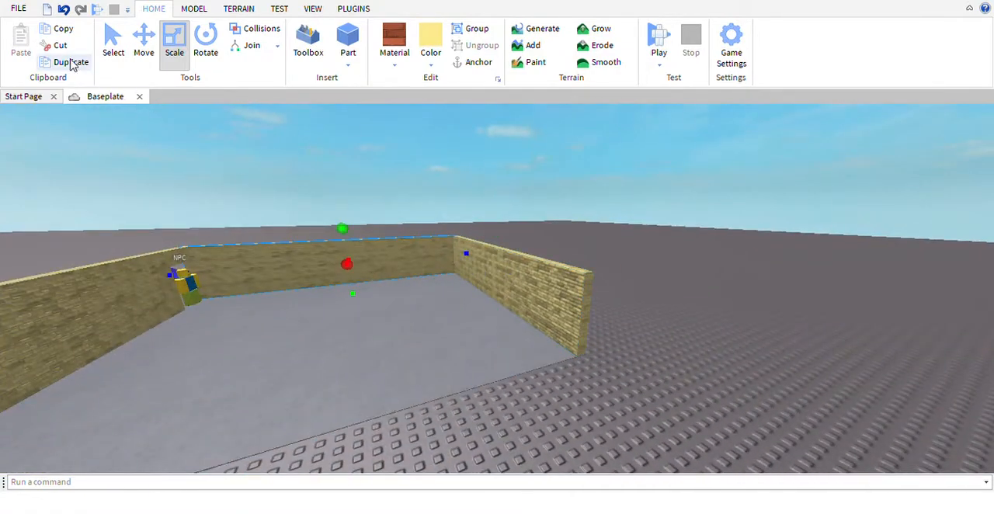
Duplicate the wall that meets the doorway corner and move the copy across to close the floor's remaining open edge
{"action": "left_click", "coordinate": [150, 59]}
{"action": "key", "text": "w"}
{"action": "key", "text": "ctrl+d"}
{"action": "key", "text": "s"}
{"action": "left_click_drag", "start_coordinate": [440, 275], "coordinate": [550, 334]}
{"action": "right_click_drag", "start_coordinate": [489, 298], "coordinate": [550, 334]}
{"action": "left_click_drag", "start_coordinate": [550, 334], "coordinate": [589, 360]}
{"action": "key", "text": "a"}
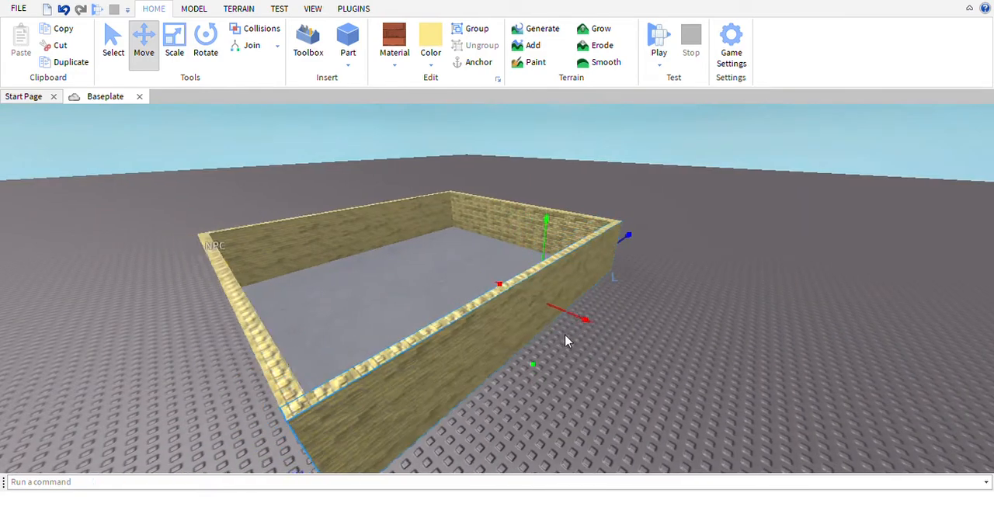
{"action": "right_click_drag", "start_coordinate": [397, 226], "coordinate": [431, 243]}
{"action": "key", "text": "w"}
{"action": "key", "text": "s"}
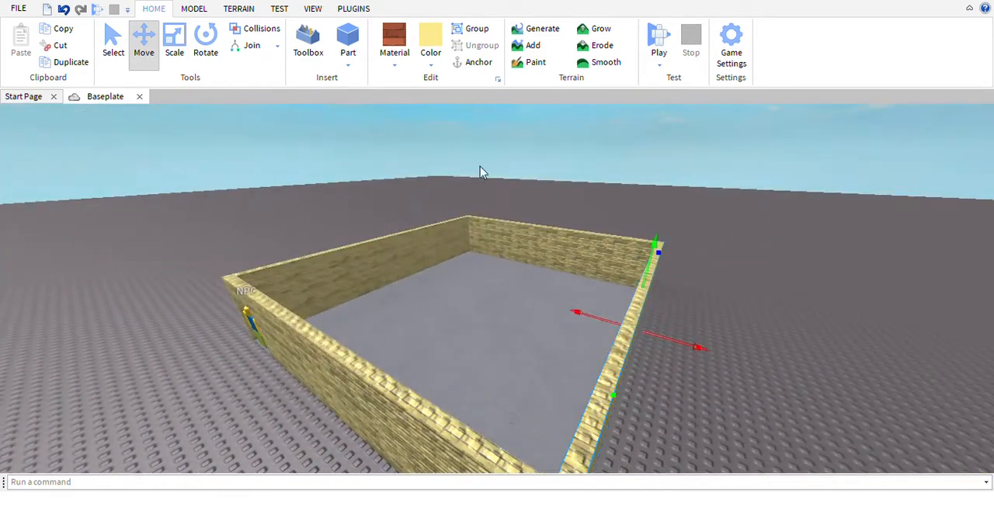
{"action": "left_click", "coordinate": [482, 169]}
{"action": "key", "text": "w"}
{"action": "mouse_move", "coordinate": [482, 170]}
{"action": "right_mouse_down"}
{"action": "mouse_move", "coordinate": [503, 186]}
{"action": "mouse_move", "coordinate": [481, 169]}
{"action": "right_mouse_up"}
{"action": "key", "text": "s"}
{"action": "key", "text": "w"}
{"action": "left_click", "coordinate": [353, 43]}
{"action": "key", "text": "w"}
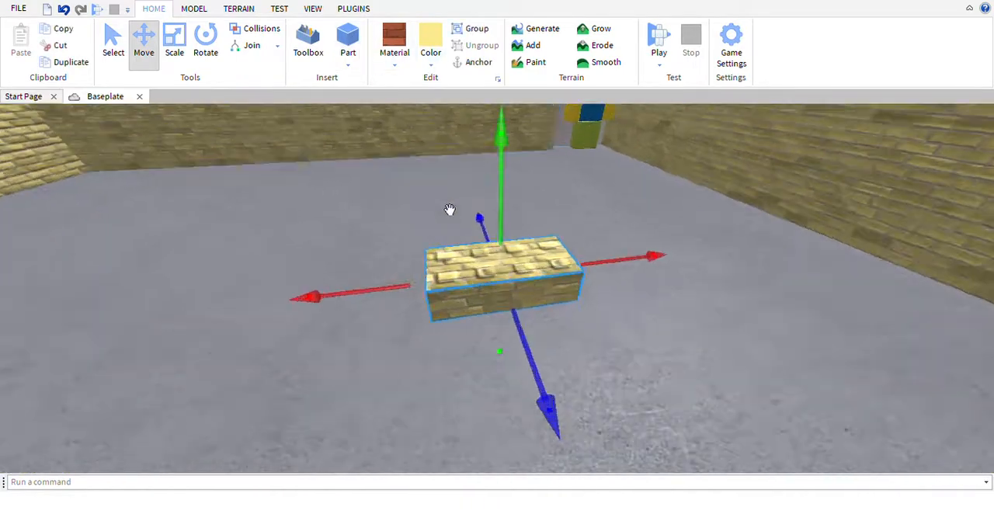
{"action": "left_click_drag", "start_coordinate": [499, 285], "coordinate": [559, 257]}
{"action": "key", "text": "d"}
{"action": "scroll", "coordinate": [559, 257], "scroll_direction": "down", "scroll_amount": 5}
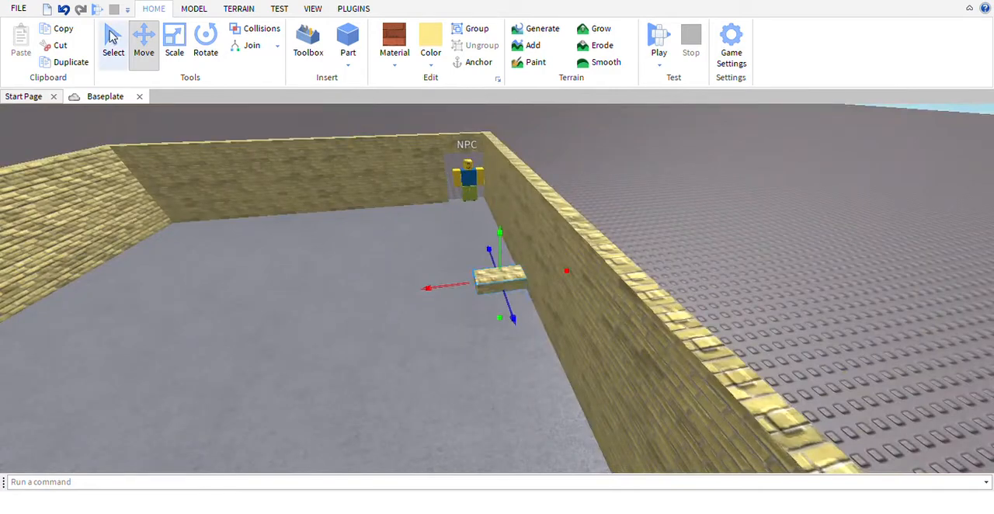
{"action": "left_click", "coordinate": [56, 50]}
Duplicate the wall adjoining the doorway corner and move the copy lengthwise outside the structure
{"action": "right_click_drag", "start_coordinate": [602, 296], "coordinate": [452, 310]}
{"action": "left_click", "coordinate": [566, 316]}
{"action": "key", "text": "s"}
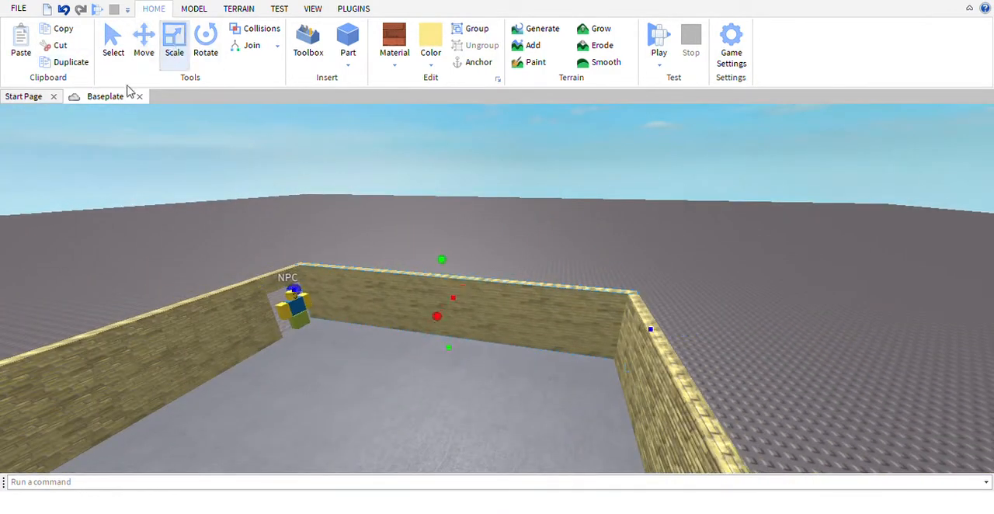
{"action": "key", "text": "w"}
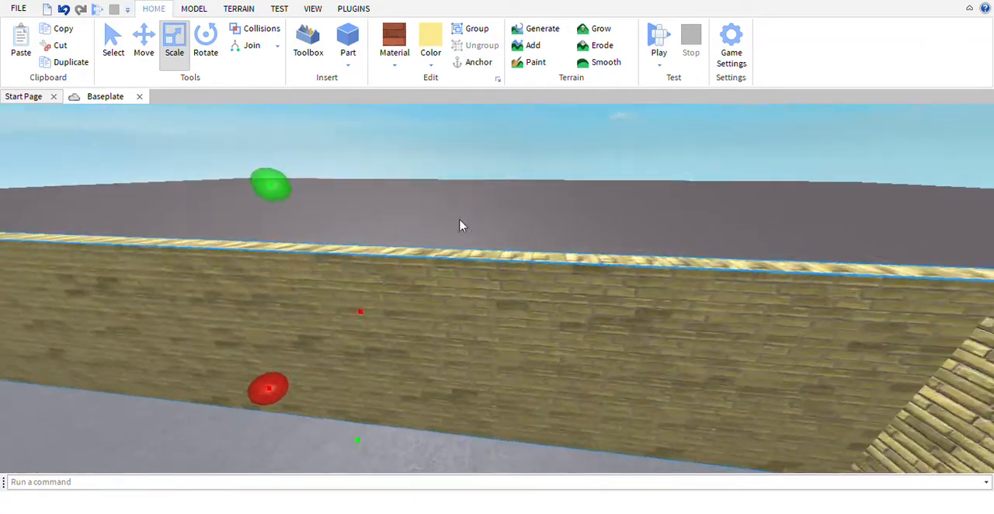
{"action": "right_click_drag", "start_coordinate": [460, 225], "coordinate": [462, 224]}
{"action": "key", "text": "s"}
{"action": "key", "text": "d"}
{"action": "key", "text": "a"}
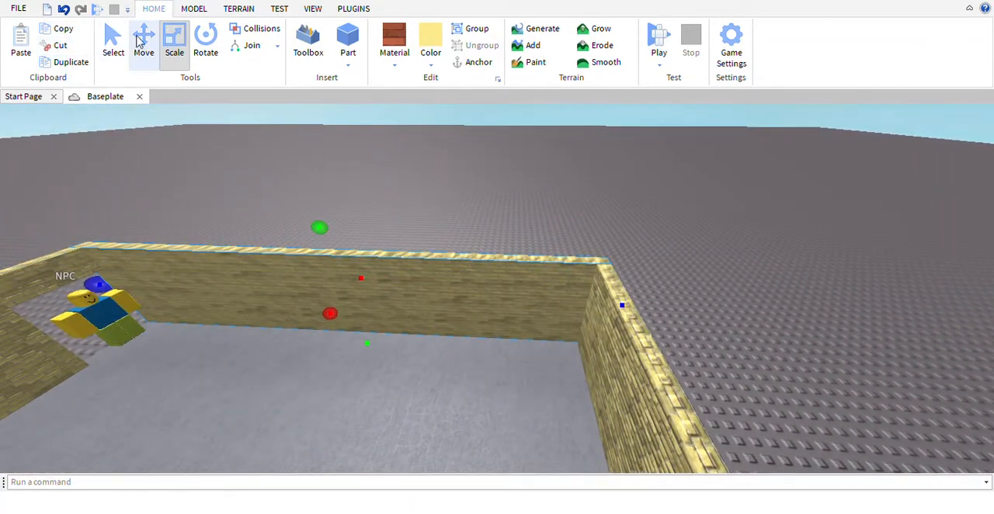
{"action": "left_click", "coordinate": [143, 41]}
{"action": "key", "text": "d"}
{"action": "key", "text": "w"}
{"action": "key", "text": "s"}
{"action": "key", "text": "d"}
{"action": "left_click_drag", "start_coordinate": [506, 337], "coordinate": [857, 366]}
{"action": "key", "text": "a"}
{"action": "key", "text": "s"}
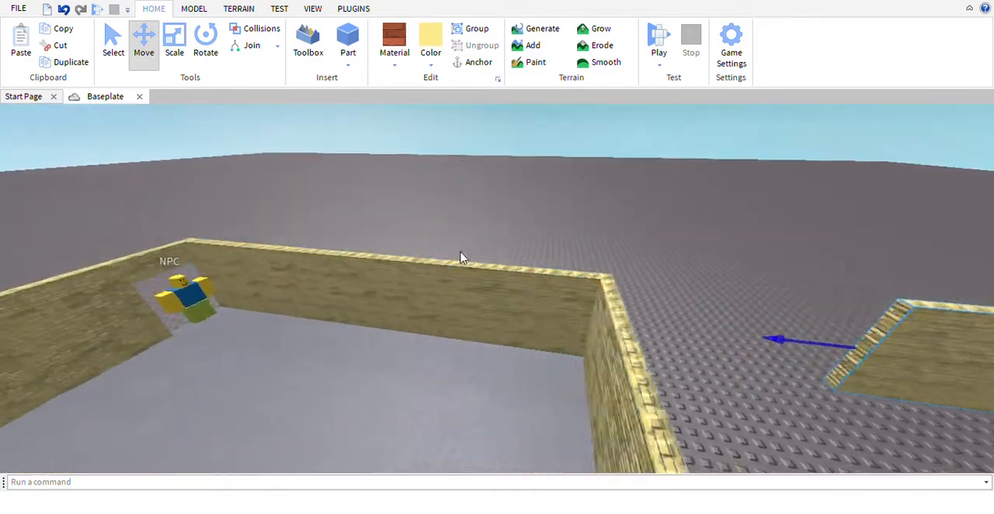
Duplicate the wall adjoining the doorway corner in place and shorten the copy from the NPC's end
{"action": "left_click", "coordinate": [448, 324]}
{"action": "key", "text": "w"}
{"action": "key", "text": "s"}
{"action": "key", "text": "a"}
{"action": "key", "text": "s"}
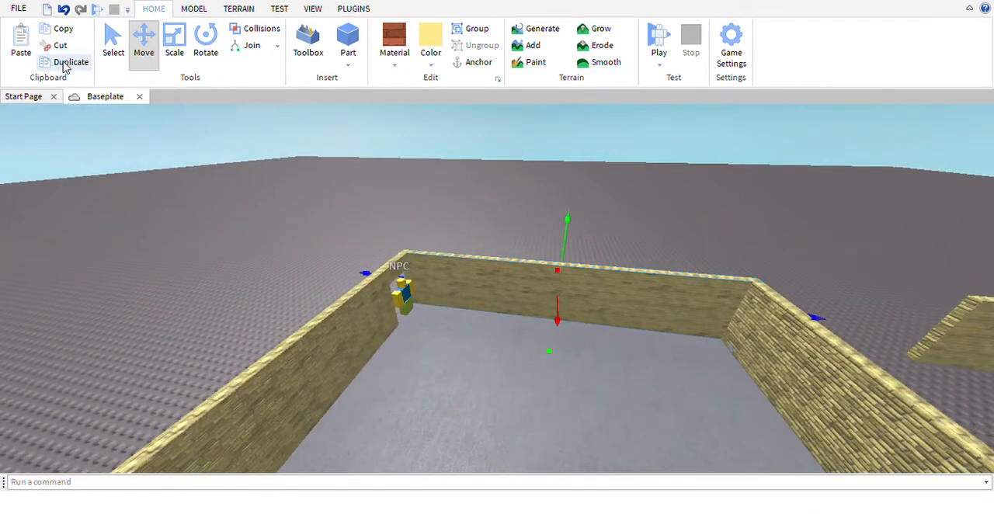
{"action": "left_click", "coordinate": [186, 45]}
{"action": "key", "text": "w"}
{"action": "key", "text": "a"}
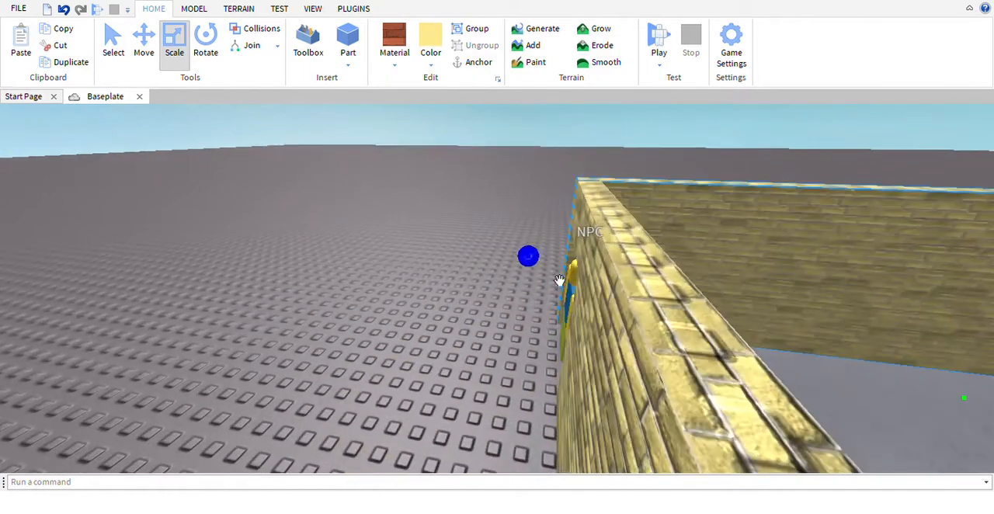
{"action": "left_click_drag", "start_coordinate": [559, 282], "coordinate": [634, 299]}
{"action": "key", "text": "d"}
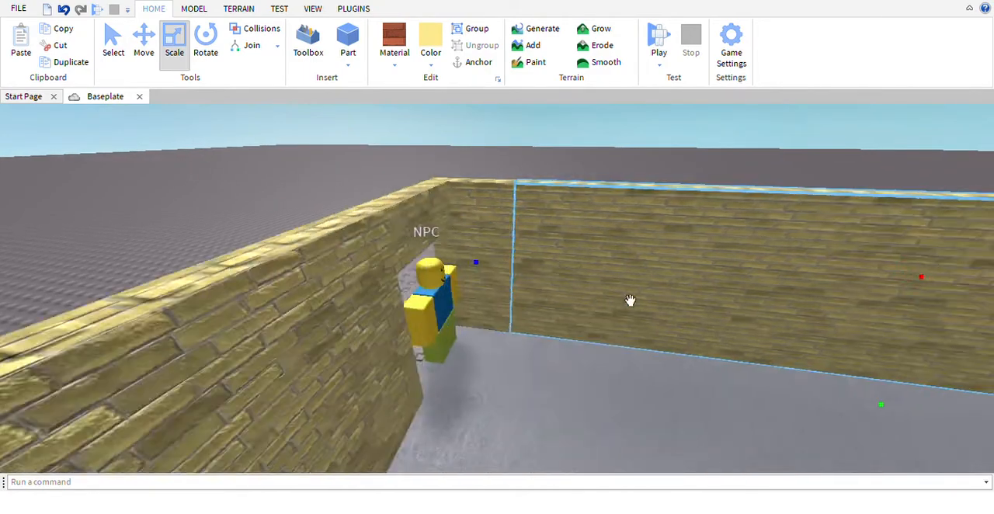
Shorten the in-place wall copy from its far end to a narrow section near the NPC
{"action": "key", "text": "s"}
{"action": "key", "text": "w"}
{"action": "key", "text": "d"}
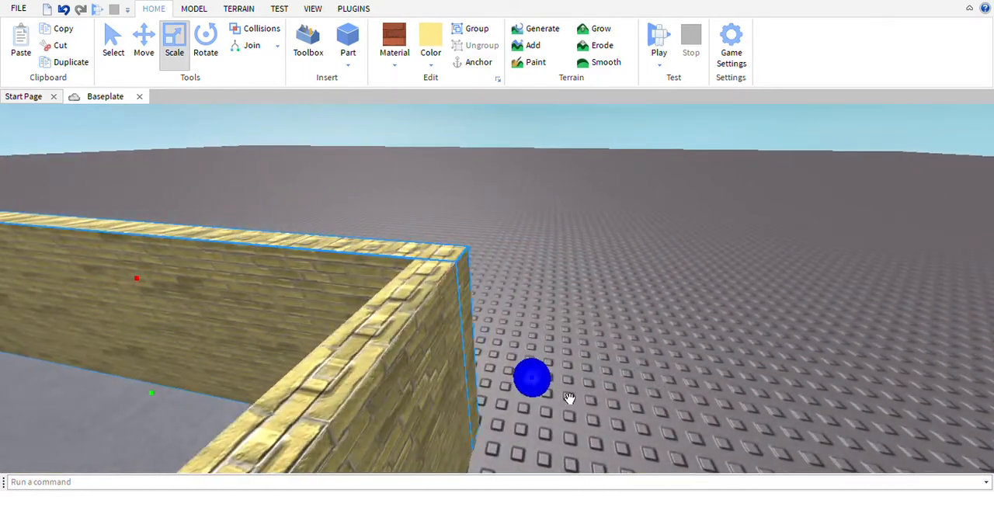
{"action": "key", "text": "a"}
{"action": "left_click_drag", "start_coordinate": [567, 399], "coordinate": [479, 374]}
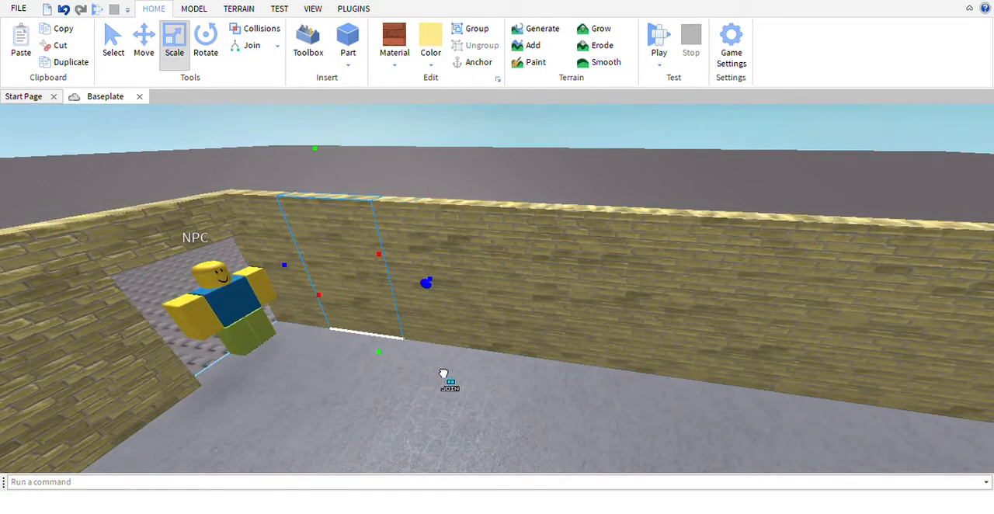
Raise the narrow section's bottom edge off the floor and lower its top edge below the wall's top
{"action": "mouse_move", "coordinate": [376, 359]}
{"action": "left_mouse_down"}
{"action": "mouse_move", "coordinate": [391, 337]}
{"action": "mouse_move", "coordinate": [389, 362]}
{"action": "left_mouse_up"}
{"action": "right_click_drag", "start_coordinate": [389, 357], "coordinate": [450, 306]}
{"action": "key", "text": "w"}
{"action": "key", "text": "s"}
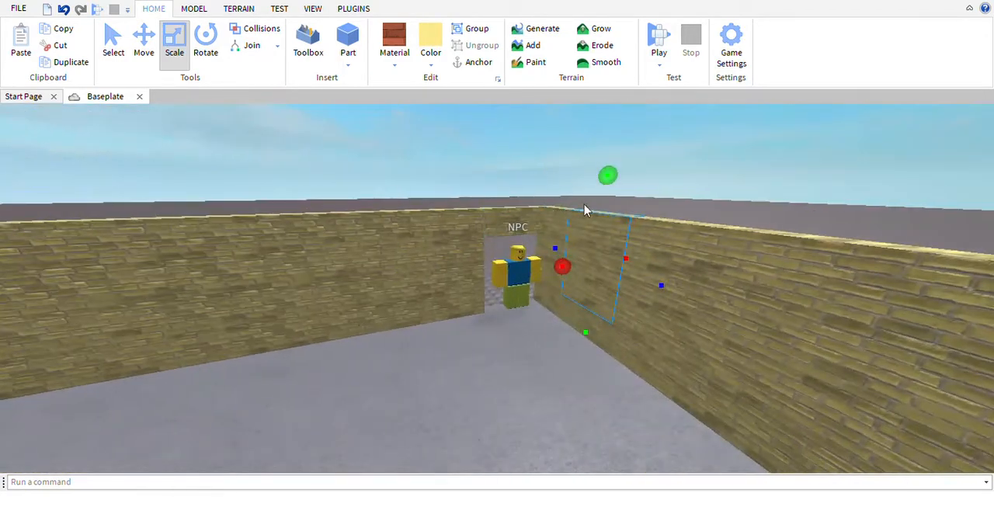
{"action": "key", "text": "w"}
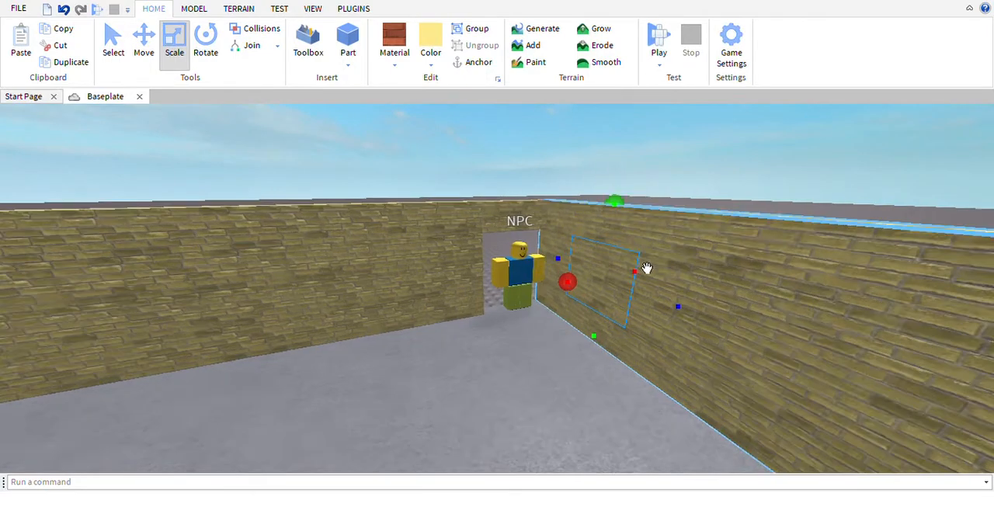
{"action": "right_click_drag", "start_coordinate": [646, 269], "coordinate": [559, 261]}
{"action": "key", "text": "a"}
Fine-tune the top and bottom edges of the window-sized block within the wall
{"action": "right_click_drag", "start_coordinate": [416, 260], "coordinate": [442, 226]}
{"action": "key", "text": "s"}
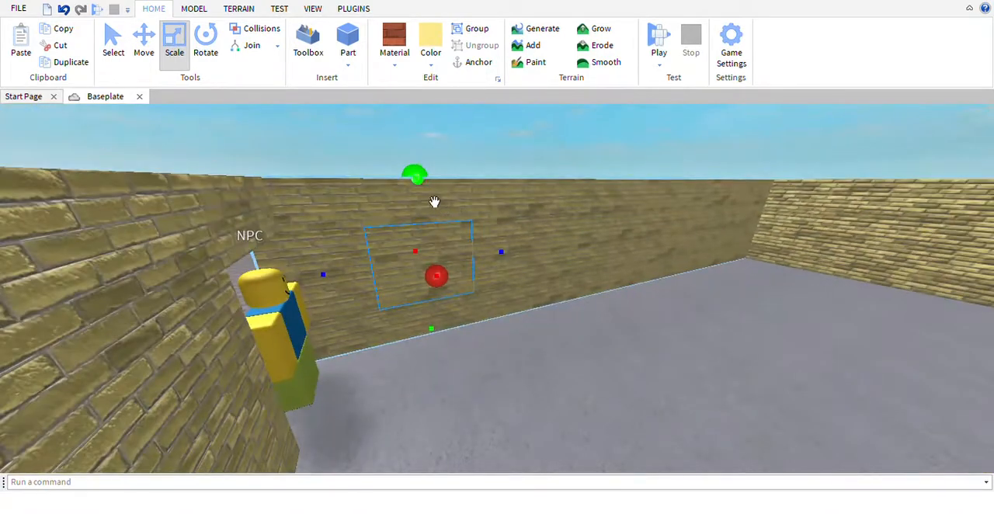
{"action": "left_click_drag", "start_coordinate": [435, 193], "coordinate": [437, 184]}
{"action": "right_click_drag", "start_coordinate": [466, 261], "coordinate": [511, 275]}
{"action": "key", "text": "w"}
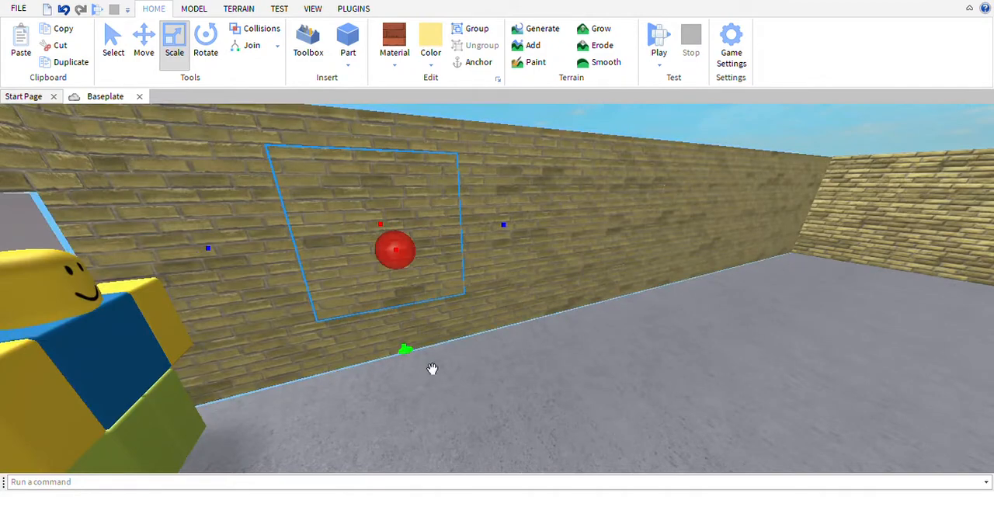
{"action": "key", "text": "s"}
{"action": "right_click_drag", "start_coordinate": [493, 310], "coordinate": [473, 295]}
{"action": "left_click_drag", "start_coordinate": [430, 292], "coordinate": [445, 307]}
Thicken the window-sized block so that it sticks out of both faces of the wall
{"action": "key", "text": "a"}
{"action": "right_click_drag", "start_coordinate": [445, 306], "coordinate": [487, 317]}
{"action": "key", "text": "w"}
{"action": "key", "text": "a"}
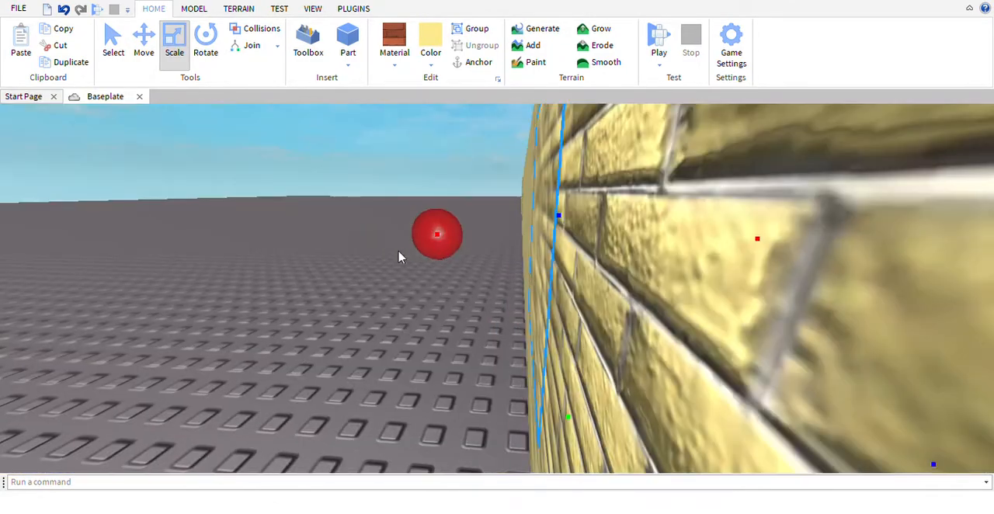
{"action": "left_click_drag", "start_coordinate": [441, 267], "coordinate": [422, 277]}
{"action": "key", "text": "d"}
{"action": "right_click_drag", "start_coordinate": [422, 280], "coordinate": [415, 287]}
{"action": "key", "text": "s"}
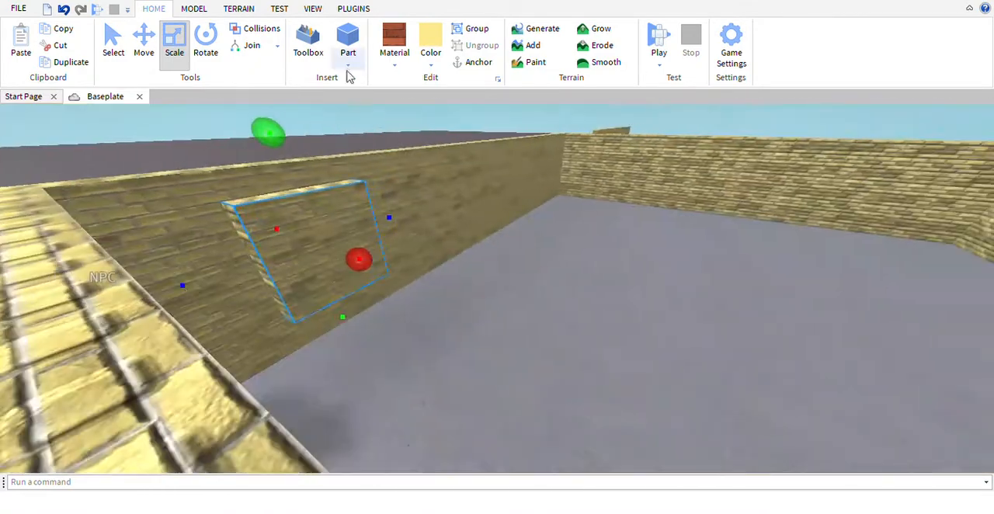
Negate the window-sized block to turn it into a cutting shape
{"action": "left_click", "coordinate": [203, 13]}
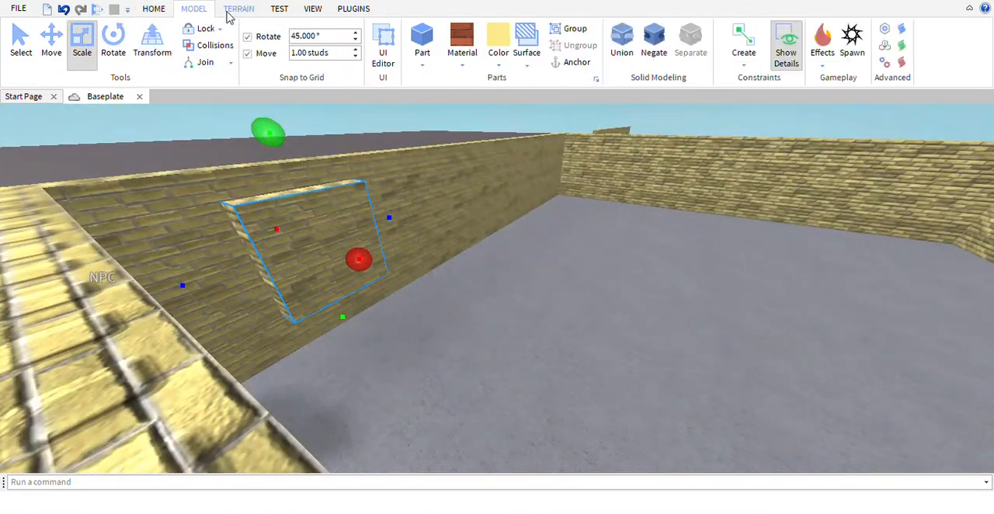
{"action": "left_click", "coordinate": [653, 43]}
{"action": "key", "text": "w"}
{"action": "right_click_drag", "start_coordinate": [608, 204], "coordinate": [606, 197]}
Duplicate the negated block and move the copy along the wall to about its middle
{"action": "left_click", "coordinate": [155, 11]}
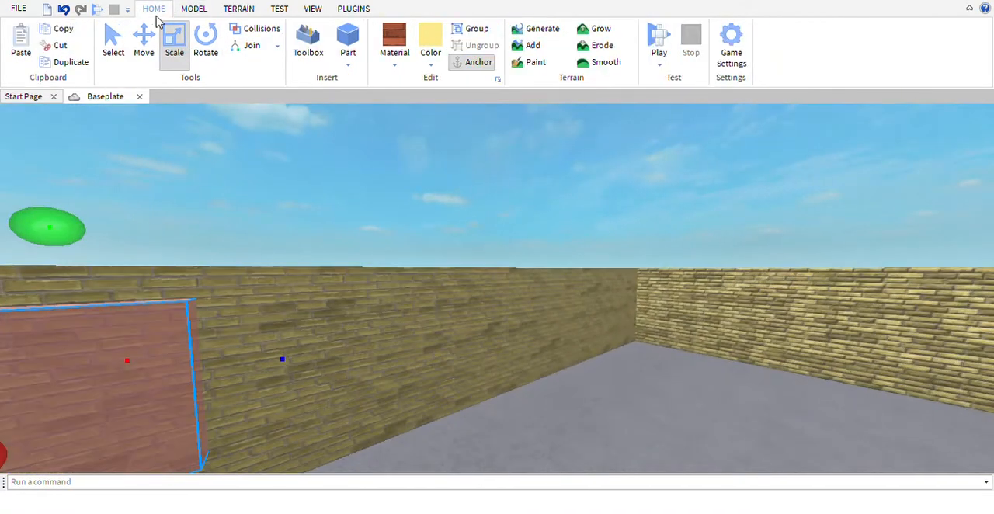
{"action": "left_click", "coordinate": [141, 39]}
{"action": "right_click_drag", "start_coordinate": [495, 340], "coordinate": [497, 342]}
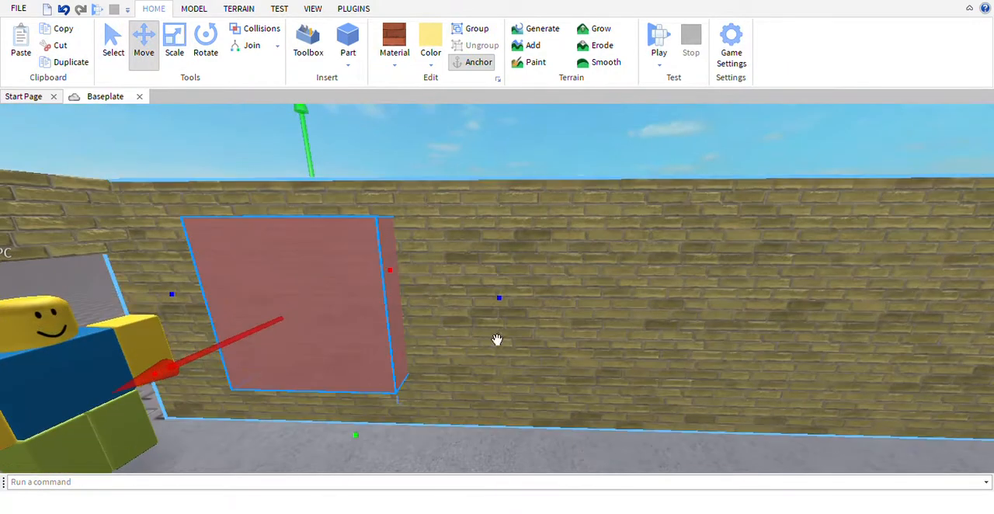
{"action": "key", "text": "d"}
{"action": "mouse_move", "coordinate": [513, 311]}
{"action": "left_mouse_down"}
{"action": "mouse_move", "coordinate": [653, 331]}
{"action": "mouse_move", "coordinate": [488, 326]}
{"action": "mouse_move", "coordinate": [501, 315]}
{"action": "left_mouse_up"}
{"action": "key", "text": "s"}
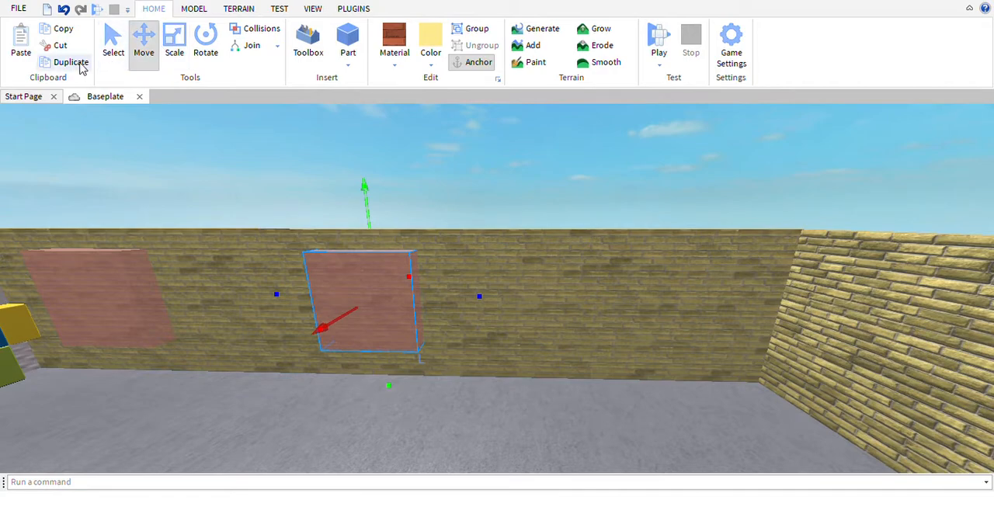
Duplicate the middle negated block and move the copy along the wall towards its far end
{"action": "key", "text": "d"}
{"action": "left_click_drag", "start_coordinate": [497, 321], "coordinate": [596, 333]}
{"action": "key", "text": "a"}
Union the wall with its three negated blocks to cut three window openings
{"action": "key", "text": "a"}
{"action": "scroll", "coordinate": [582, 333], "scroll_direction": "down", "scroll_amount": 5}
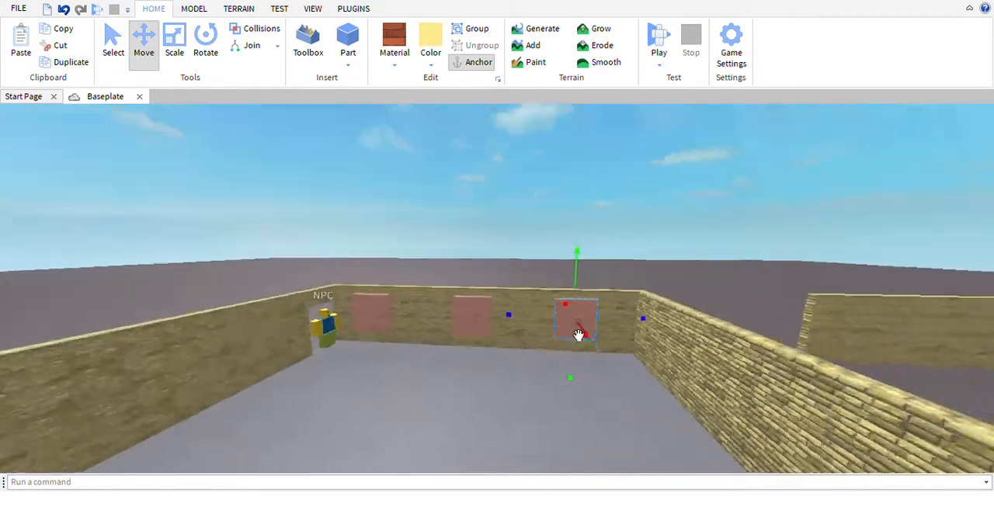
{"action": "left_click", "coordinate": [526, 197]}
{"action": "key", "text": "w"}
{"action": "key", "text": "a"}
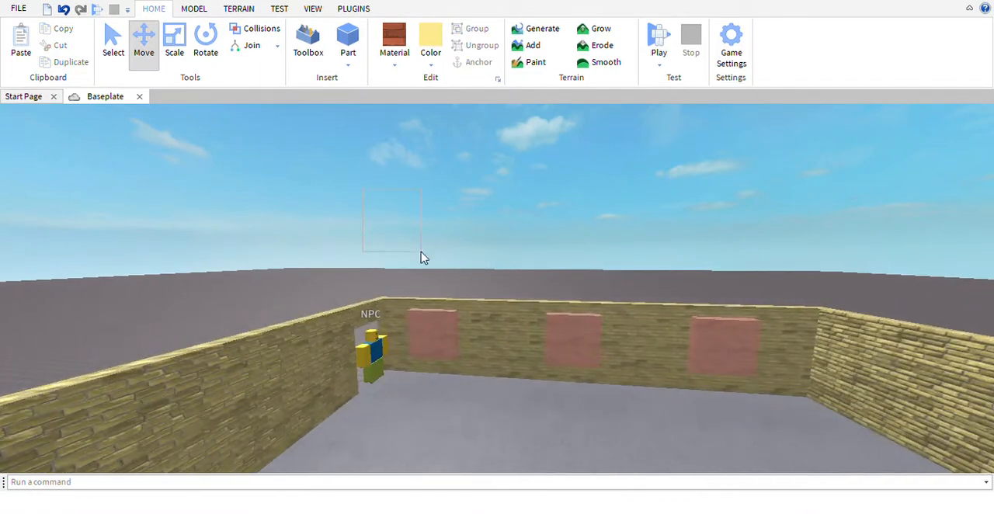
{"action": "left_click_drag", "start_coordinate": [363, 188], "coordinate": [455, 343]}
{"action": "right_click_drag", "start_coordinate": [454, 343], "coordinate": [453, 342]}
{"action": "left_click_drag", "start_coordinate": [454, 347], "coordinate": [695, 350]}
{"action": "key", "text": "a"}
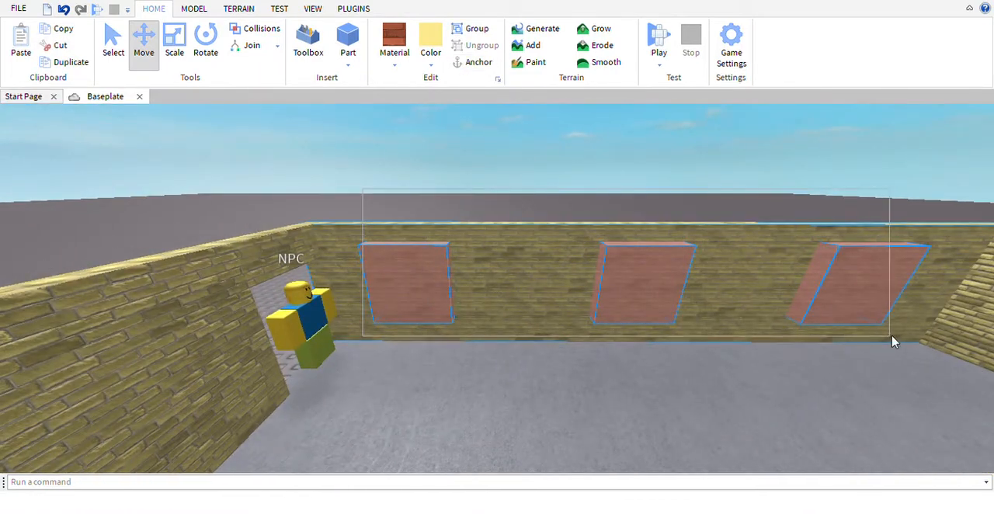
{"action": "left_click_drag", "start_coordinate": [909, 344], "coordinate": [911, 345]}
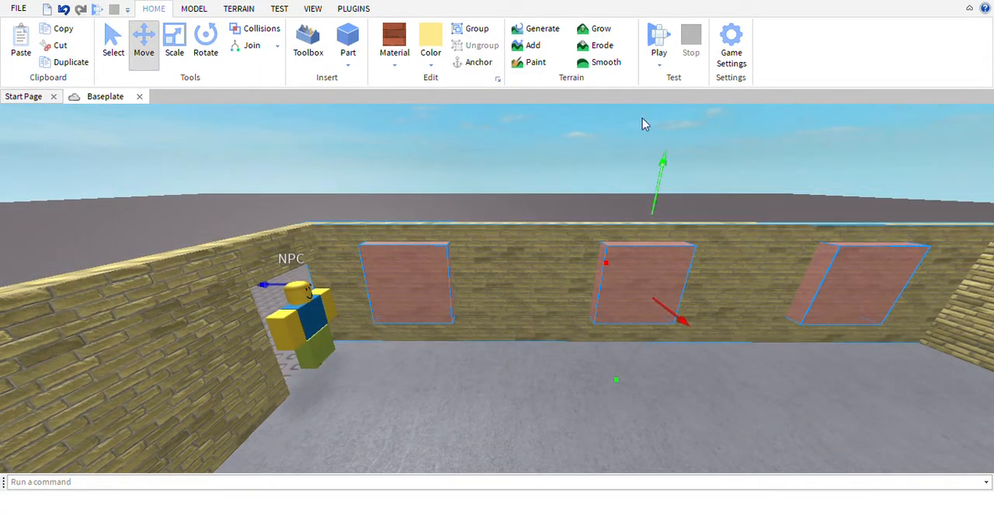
{"action": "left_click", "coordinate": [194, 9]}
{"action": "left_click", "coordinate": [622, 40]}
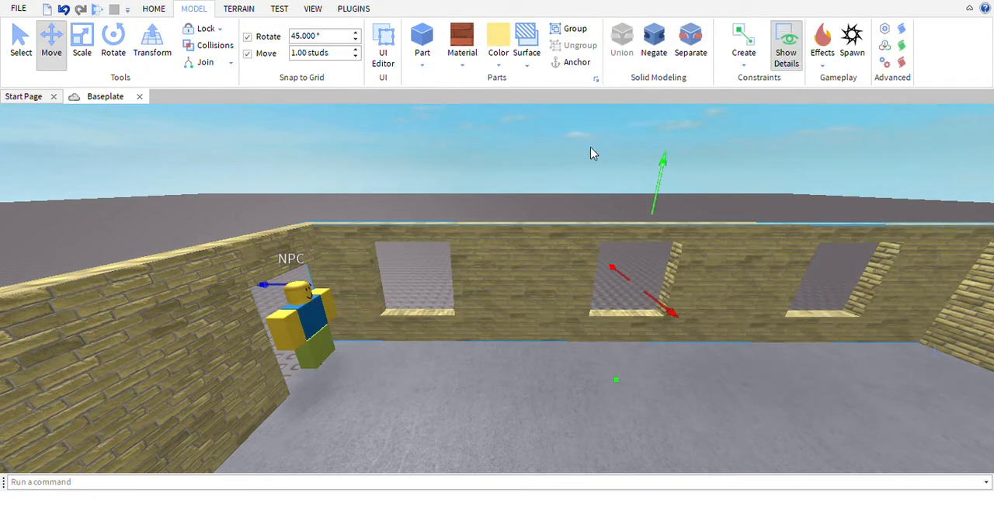
Inspect the three window openings in the wall up close and from a distance
{"action": "scroll", "coordinate": [593, 255], "scroll_direction": "up", "scroll_amount": 10}
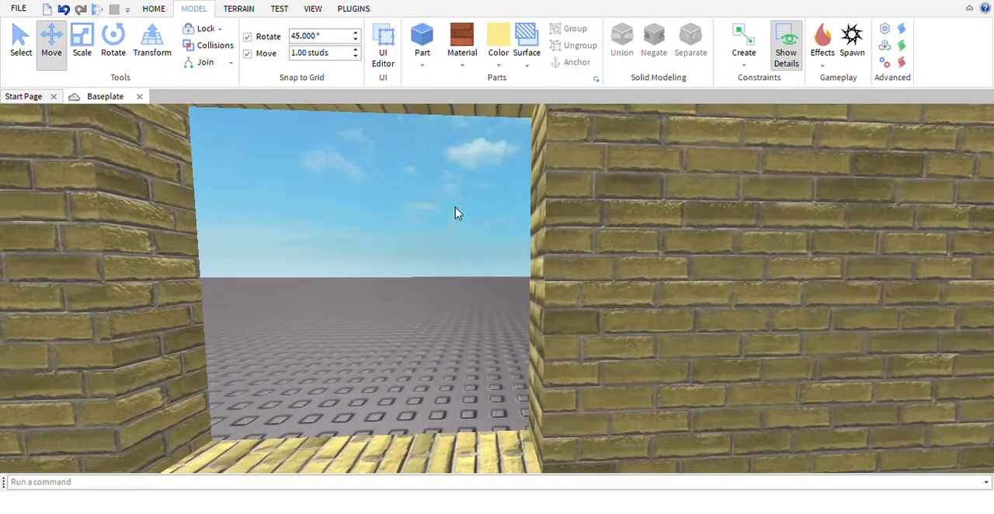
{"action": "right_click_drag", "start_coordinate": [457, 265], "coordinate": [476, 285]}
{"action": "scroll", "coordinate": [456, 269], "scroll_direction": "down", "scroll_amount": 5}
{"action": "scroll", "coordinate": [475, 286], "scroll_direction": "up", "scroll_amount": 5}
{"action": "scroll", "coordinate": [455, 269], "scroll_direction": "down", "scroll_amount": 5}
{"action": "scroll", "coordinate": [476, 285], "scroll_direction": "up", "scroll_amount": 5}
{"action": "scroll", "coordinate": [476, 285], "scroll_direction": "down", "scroll_amount": 10}
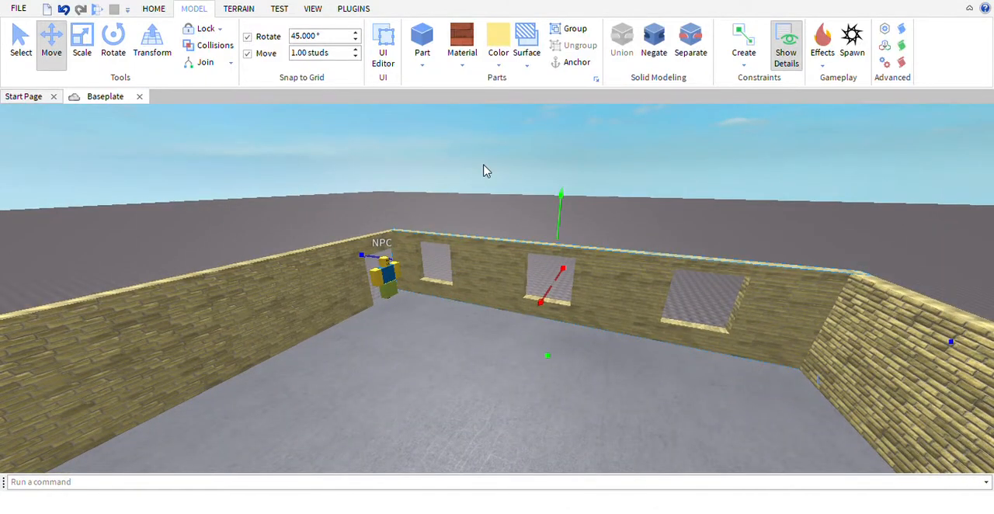
{"action": "right_click_drag", "start_coordinate": [483, 165], "coordinate": [482, 169]}
Delete the plain wall opposite the wall with the three windows
{"action": "left_click", "coordinate": [438, 291]}
{"action": "key", "text": "s"}
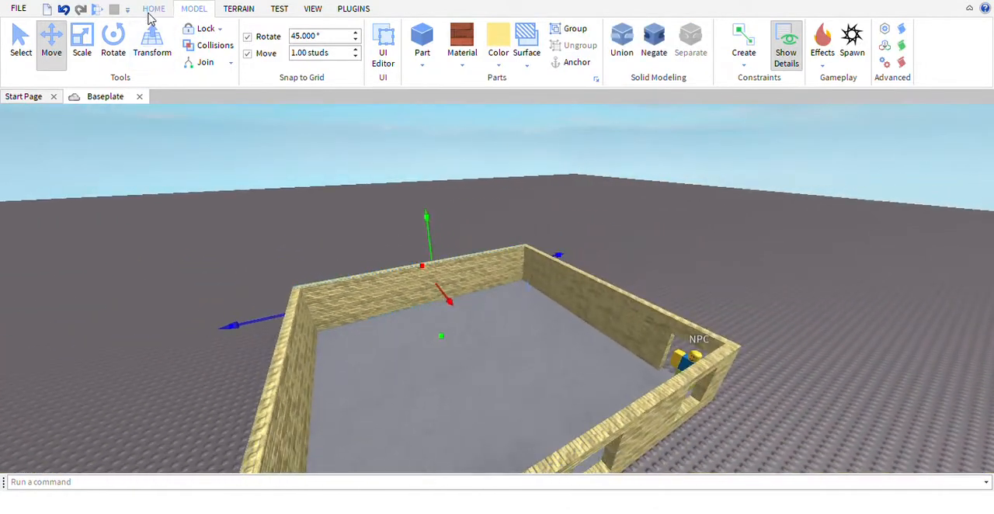
{"action": "left_click", "coordinate": [152, 10]}
{"action": "right_click_drag", "start_coordinate": [520, 276], "coordinate": [521, 282]}
Duplicate the three-window wall and move the copy across the floor to the open opposite side
{"action": "left_click", "coordinate": [518, 281]}
{"action": "key", "text": "d"}
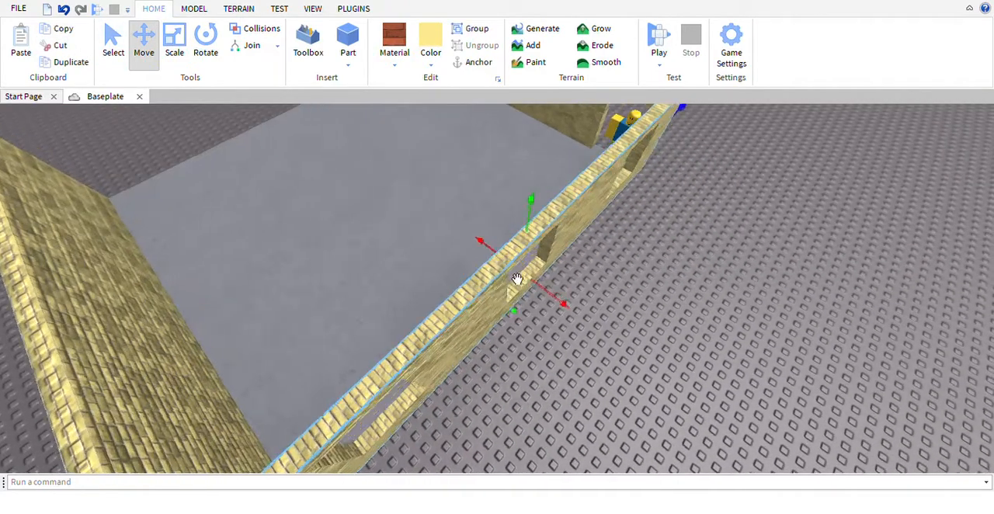
{"action": "left_click", "coordinate": [67, 63]}
{"action": "key", "text": "a"}
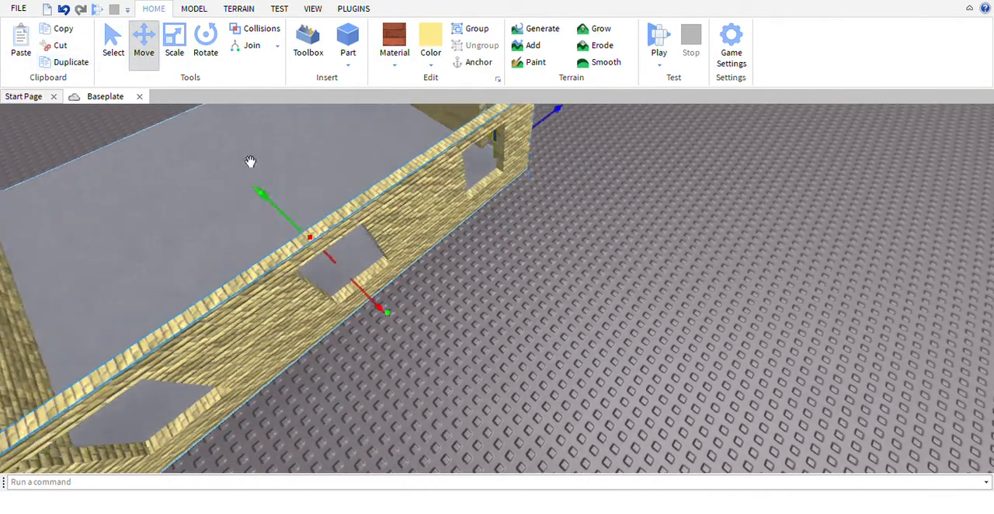
{"action": "key", "text": "w"}
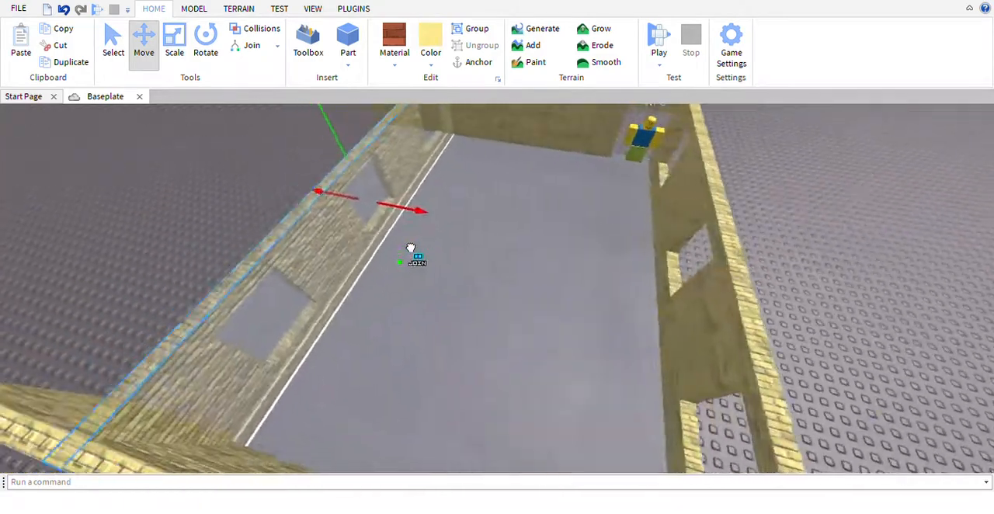
{"action": "left_click_drag", "start_coordinate": [377, 243], "coordinate": [373, 244]}
{"action": "key", "text": "a"}
{"action": "right_click_drag", "start_coordinate": [417, 232], "coordinate": [400, 241]}
{"action": "key", "text": "s"}
Duplicate the long wall section beside the doorway as the base for a window cutting block
{"action": "left_click", "coordinate": [428, 189]}
{"action": "key", "text": "w"}
{"action": "left_click", "coordinate": [400, 239]}
{"action": "key", "text": "a"}
{"action": "key", "text": "s"}
{"action": "key", "text": "d"}
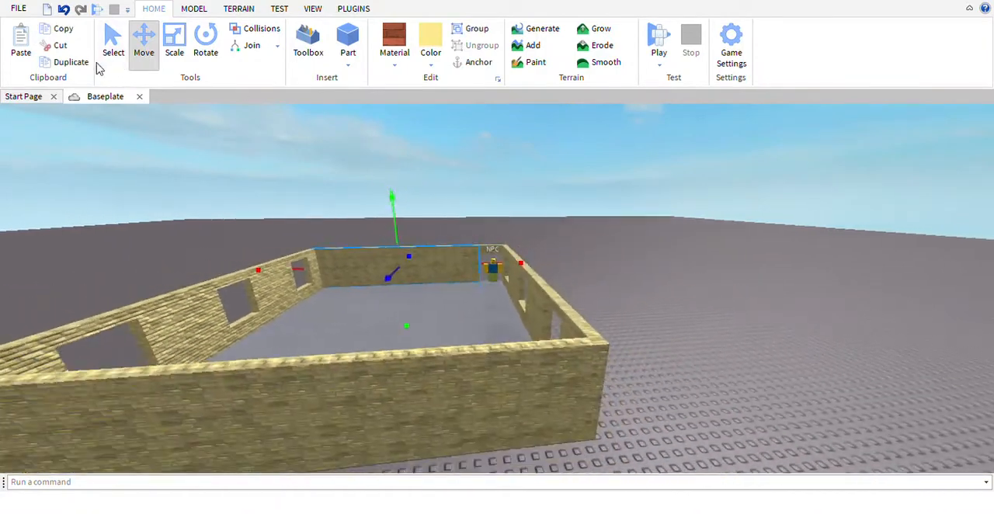
{"action": "left_click", "coordinate": [83, 64]}
{"action": "key", "text": "w"}
{"action": "key", "text": "a"}
Scale the duplicated wall section in from both ends to shorten it to roughly one window's width
{"action": "left_click", "coordinate": [183, 39]}
{"action": "key", "text": "s"}
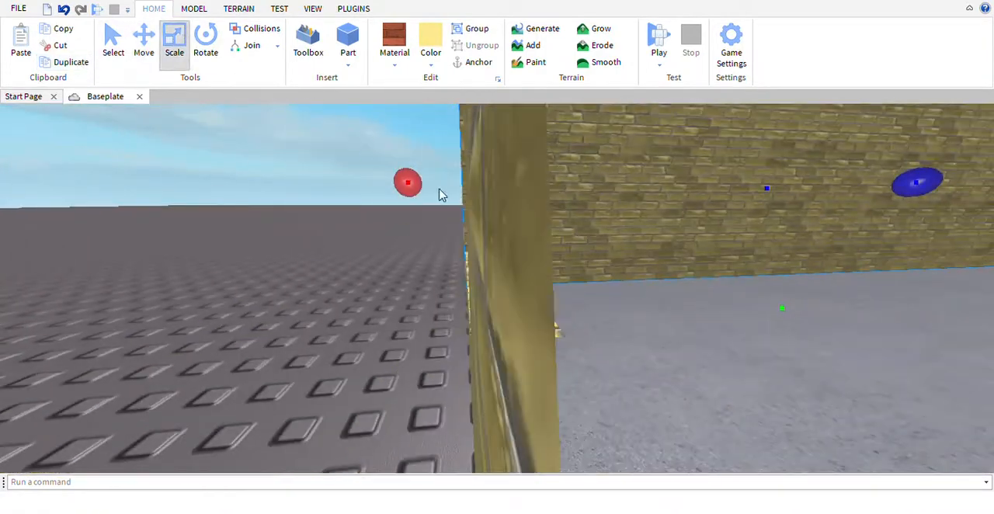
{"action": "left_click_drag", "start_coordinate": [428, 204], "coordinate": [451, 204]}
{"action": "key", "text": "d"}
{"action": "key", "text": "d"}
{"action": "key", "text": "s"}
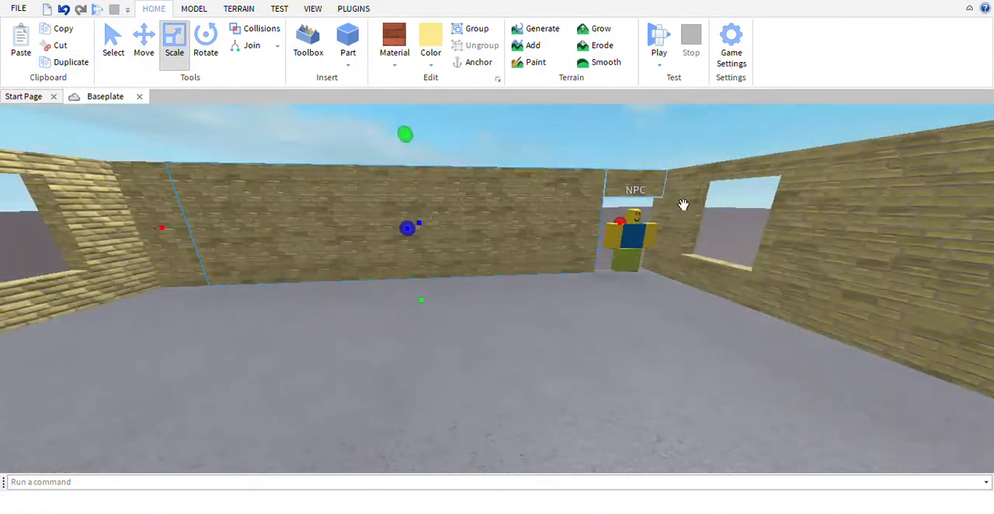
{"action": "left_click_drag", "start_coordinate": [645, 239], "coordinate": [488, 246]}
{"action": "key", "text": "a"}
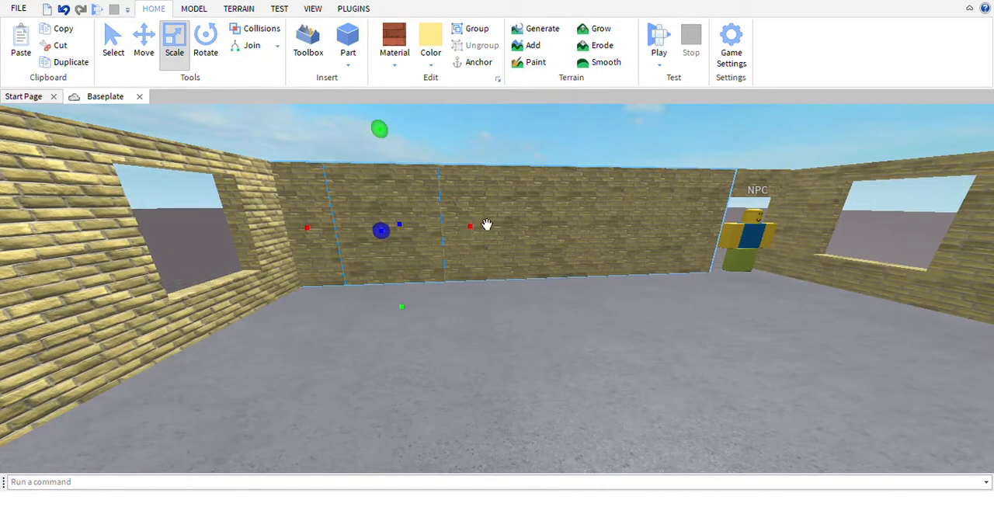
Raise the block's lower edge and lower its upper edge to window height within the wall
{"action": "key", "text": "w"}
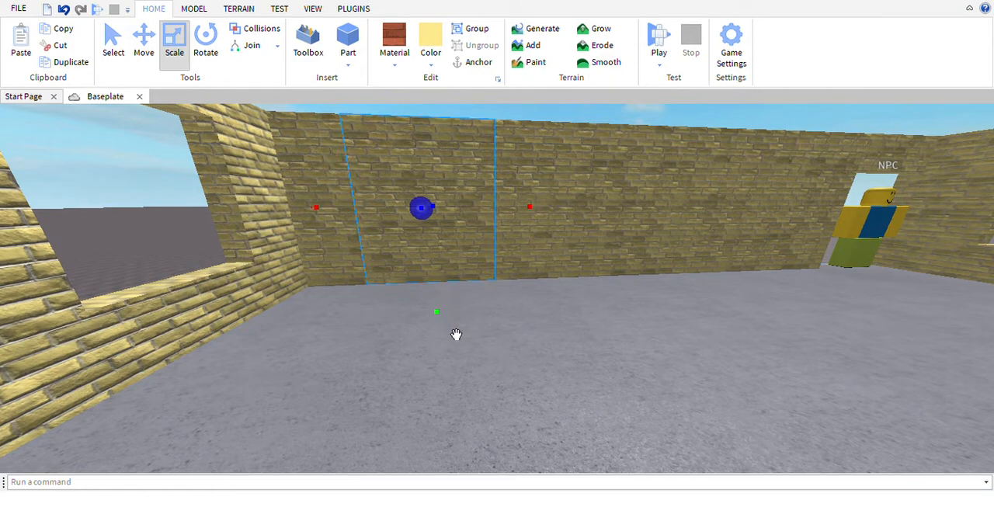
{"action": "key", "text": "a"}
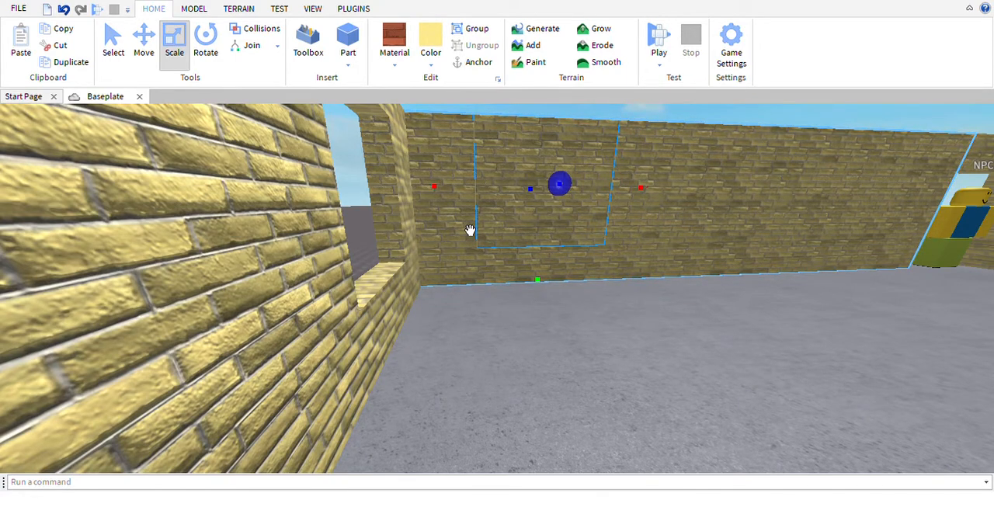
{"action": "right_click_drag", "start_coordinate": [464, 228], "coordinate": [540, 210]}
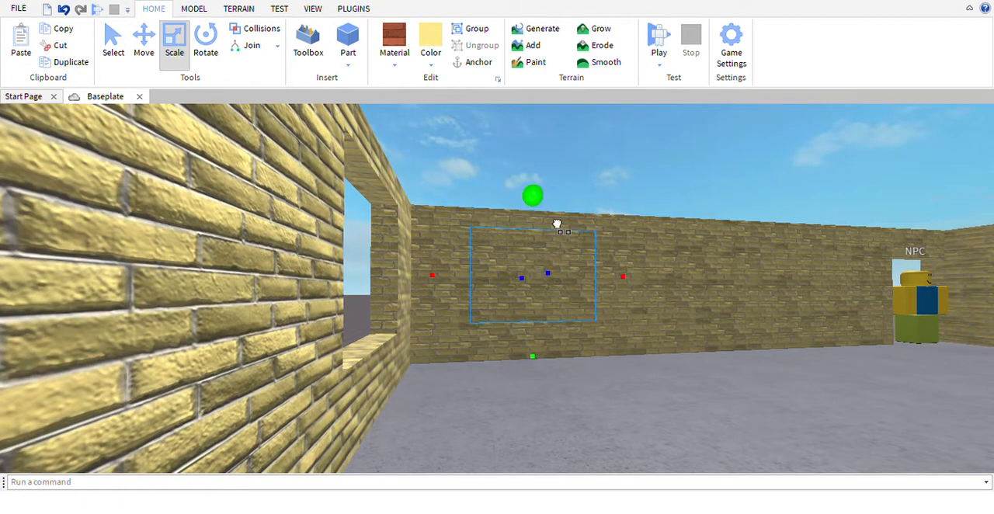
{"action": "left_click_drag", "start_coordinate": [558, 231], "coordinate": [556, 249]}
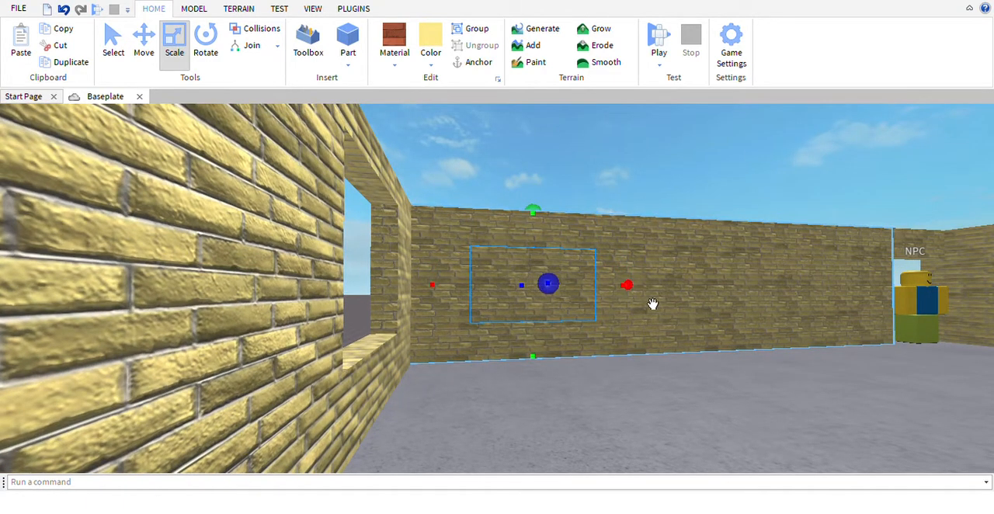
Scale the block's sides to narrow it to the proportions of a window
{"action": "left_click_drag", "start_coordinate": [652, 304], "coordinate": [611, 315]}
{"action": "key", "text": "w"}
{"action": "right_click_drag", "start_coordinate": [619, 313], "coordinate": [595, 301]}
{"action": "key", "text": "s"}
{"action": "right_click_drag", "start_coordinate": [461, 250], "coordinate": [461, 218]}
{"action": "key", "text": "w"}
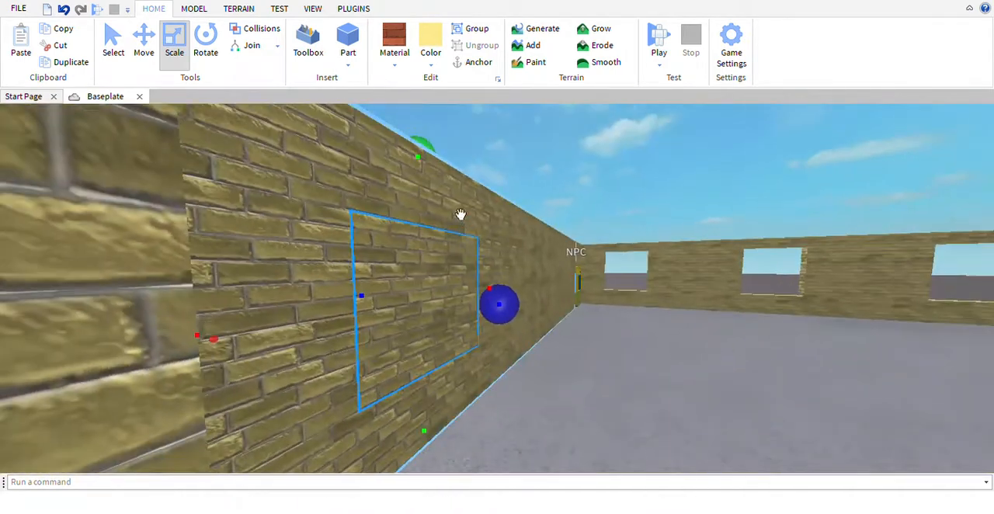
{"action": "left_click_drag", "start_coordinate": [522, 298], "coordinate": [552, 305]}
{"action": "right_click_drag", "start_coordinate": [510, 303], "coordinate": [513, 300]}
{"action": "key", "text": "w"}
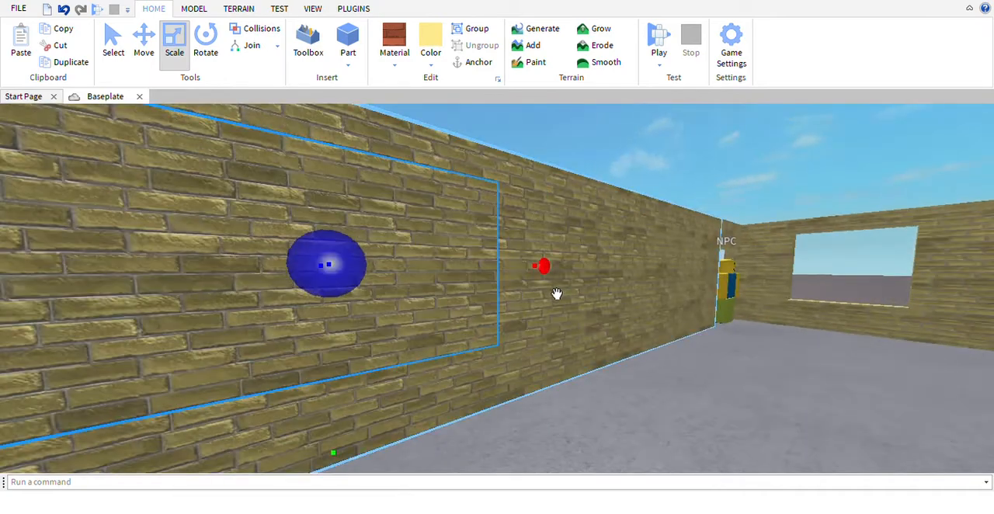
{"action": "key", "text": "s"}
{"action": "left_click_drag", "start_coordinate": [536, 296], "coordinate": [465, 298]}
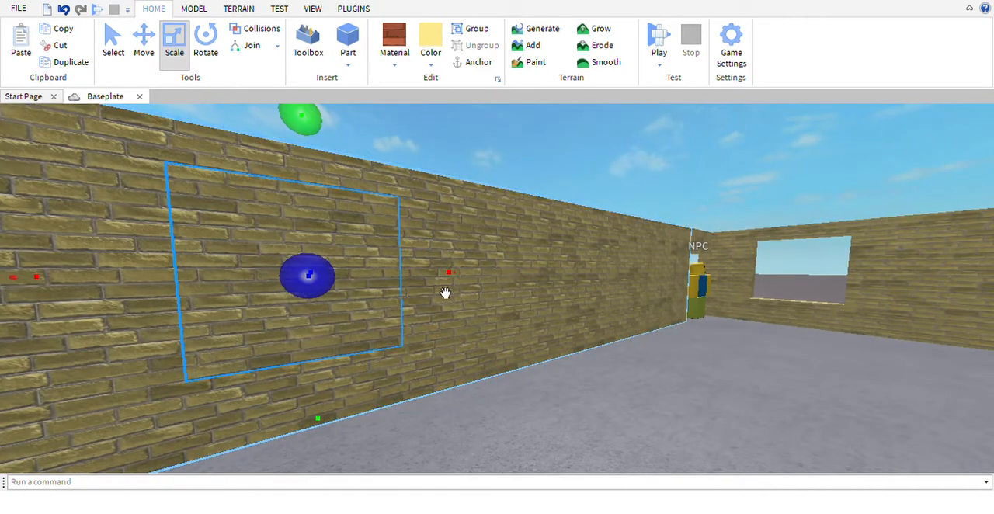
{"action": "key", "text": "a"}
{"action": "right_click_drag", "start_coordinate": [402, 305], "coordinate": [405, 301]}
Thicken the window block so it extends through the doorway wall and sticks out of its outer face
{"action": "left_click_drag", "start_coordinate": [253, 266], "coordinate": [322, 277]}
{"action": "key", "text": "a"}
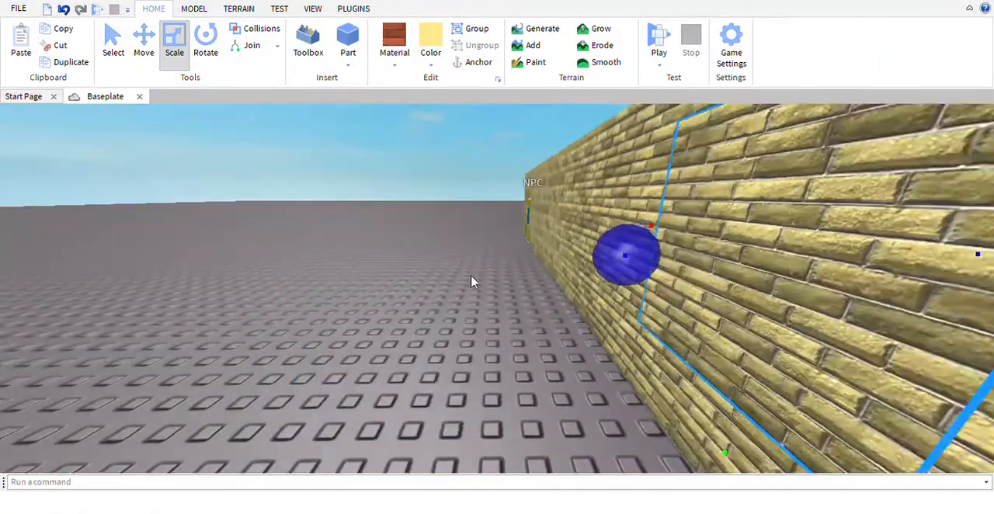
{"action": "key", "text": "s"}
{"action": "key", "text": "d"}
{"action": "key", "text": "s"}
{"action": "key", "text": "a"}
{"action": "key", "text": "s"}
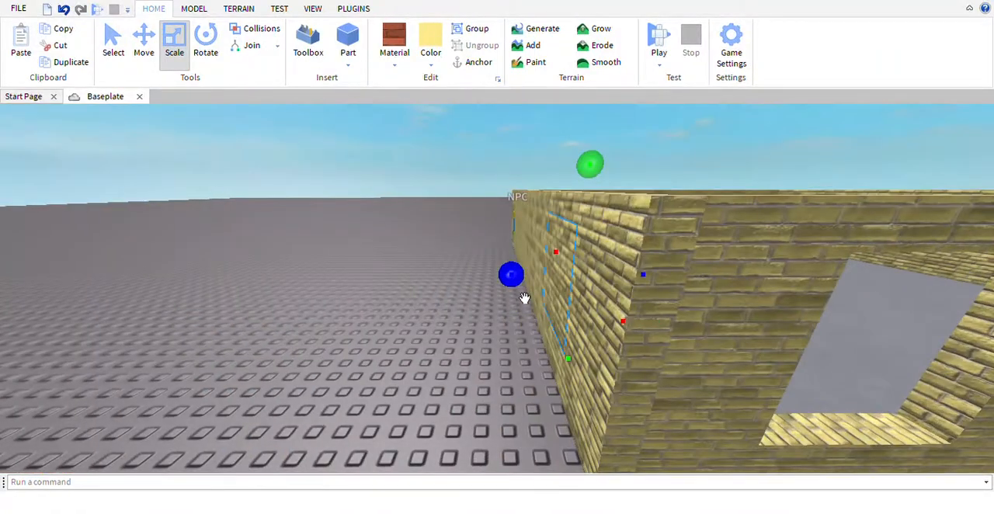
{"action": "left_click_drag", "start_coordinate": [533, 294], "coordinate": [519, 296]}
{"action": "right_click_drag", "start_coordinate": [517, 293], "coordinate": [499, 277]}
{"action": "key", "text": "s"}
{"action": "key", "text": "a"}
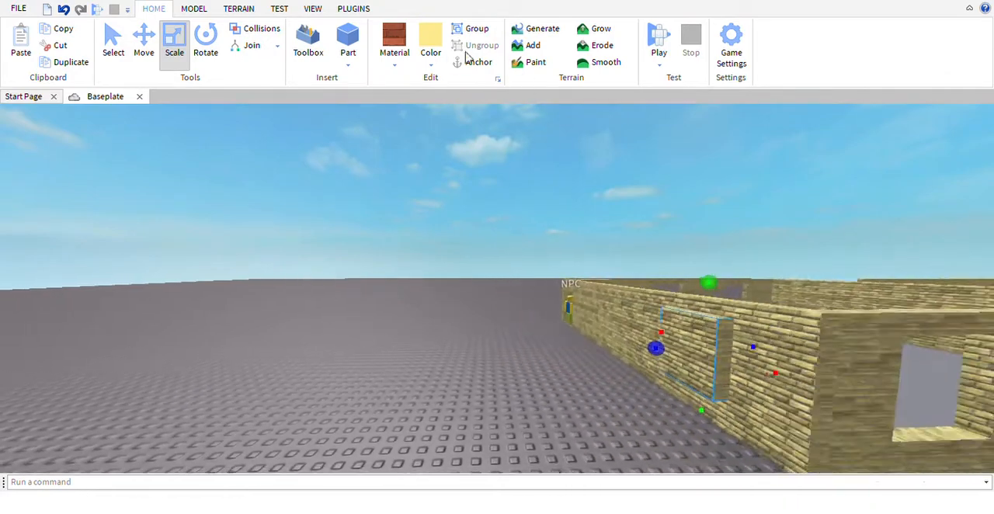
Negate the protruding window block in the doorway wall
{"action": "left_click", "coordinate": [193, 9]}
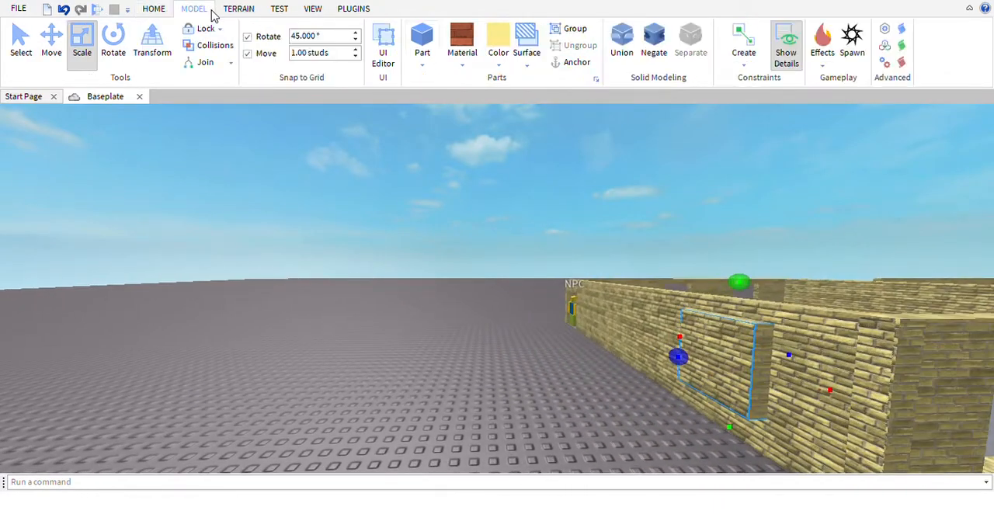
{"action": "left_click", "coordinate": [662, 50]}
{"action": "right_click_drag", "start_coordinate": [628, 101], "coordinate": [587, 128]}
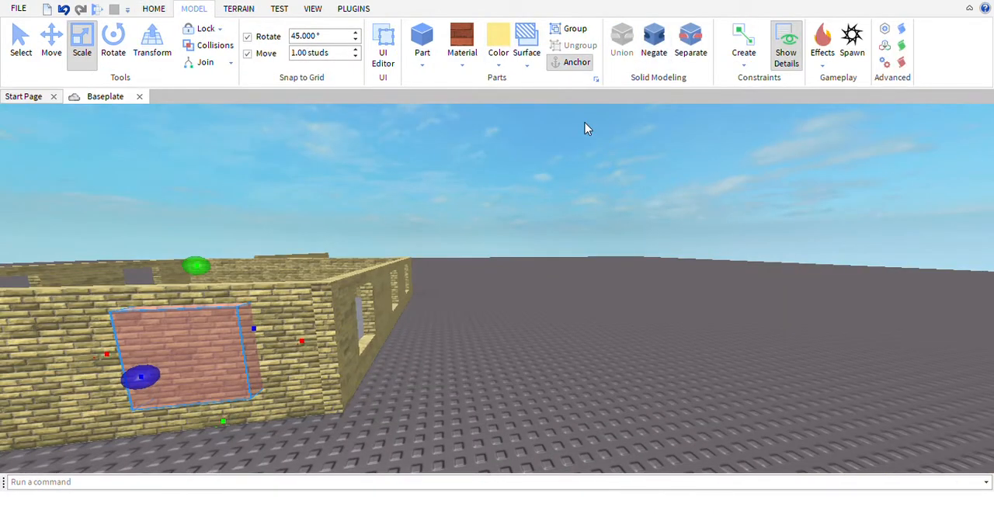
Duplicate the negated block and move the copy along the doorway wall towards the NPC, to about the wall's middle
{"action": "left_click", "coordinate": [153, 9]}
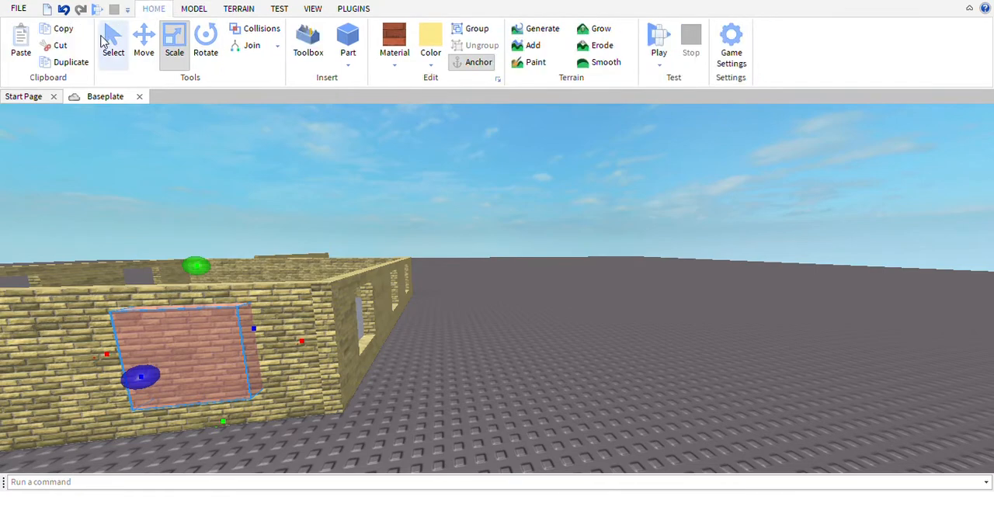
{"action": "left_click", "coordinate": [70, 66]}
{"action": "left_click", "coordinate": [150, 59]}
{"action": "left_click", "coordinate": [327, 371]}
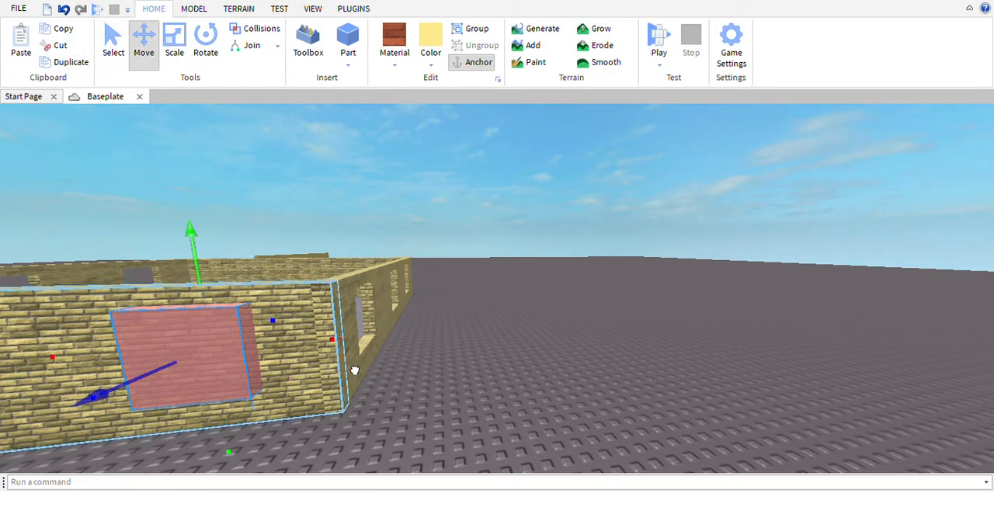
{"action": "left_click_drag", "start_coordinate": [355, 370], "coordinate": [546, 352]}
{"action": "right_click_drag", "start_coordinate": [546, 351], "coordinate": [525, 313]}
{"action": "left_click", "coordinate": [525, 264]}
{"action": "key", "text": "w"}
Select the doorway wall with both negated blocks and union them to cut two window openings
{"action": "left_click_drag", "start_coordinate": [494, 261], "coordinate": [536, 320]}
{"action": "right_click_drag", "start_coordinate": [536, 318], "coordinate": [536, 319]}
{"action": "key", "text": "w"}
{"action": "left_click_drag", "start_coordinate": [536, 320], "coordinate": [684, 323]}
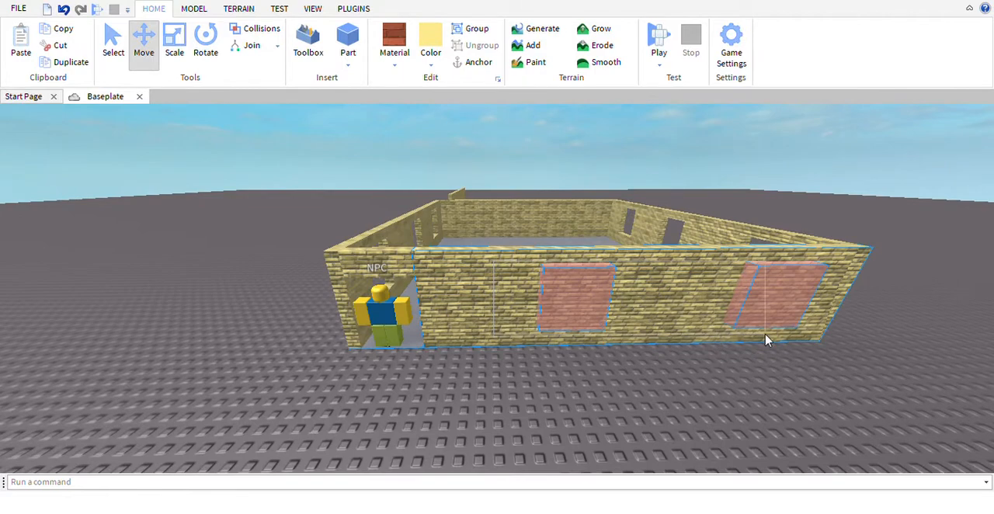
{"action": "key", "text": "s"}
{"action": "key", "text": "d"}
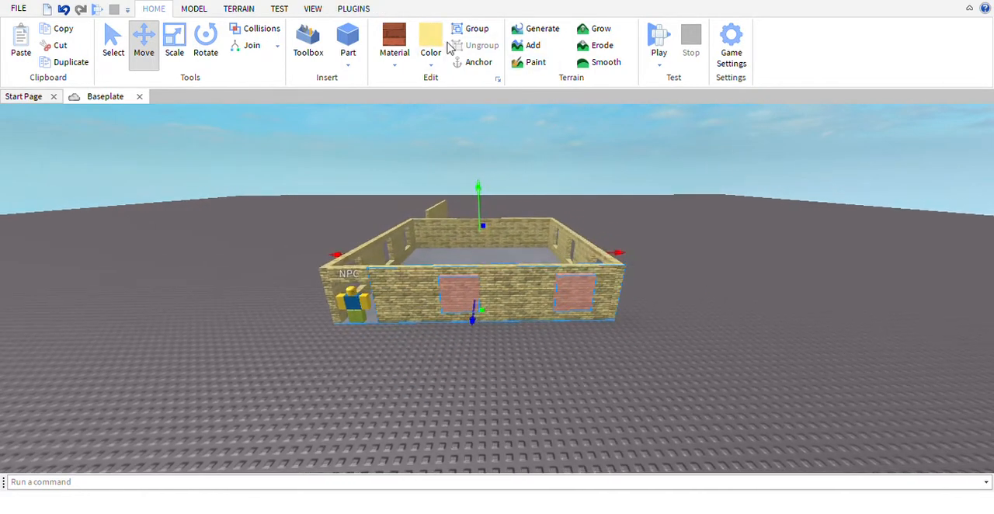
{"action": "left_click", "coordinate": [195, 9]}
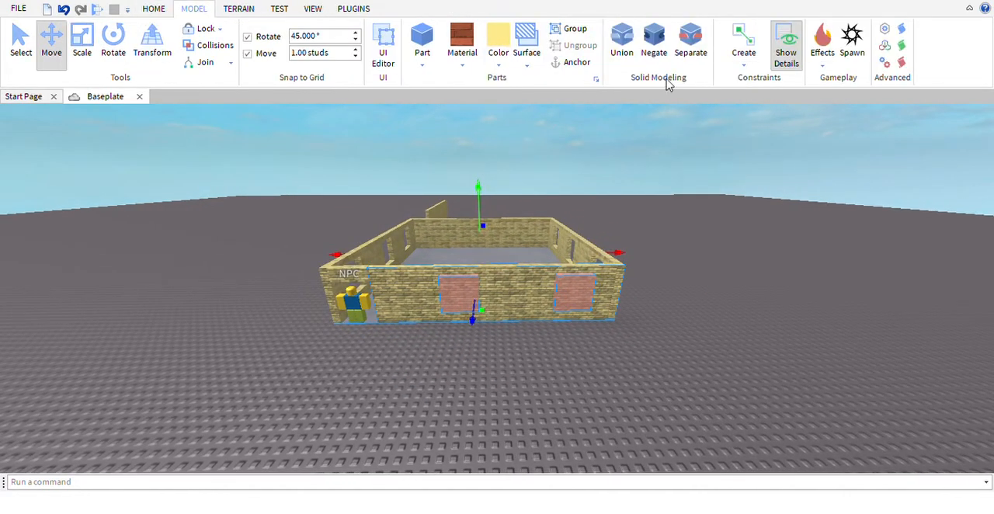
{"action": "left_click", "coordinate": [621, 45]}
{"action": "key", "text": "w"}
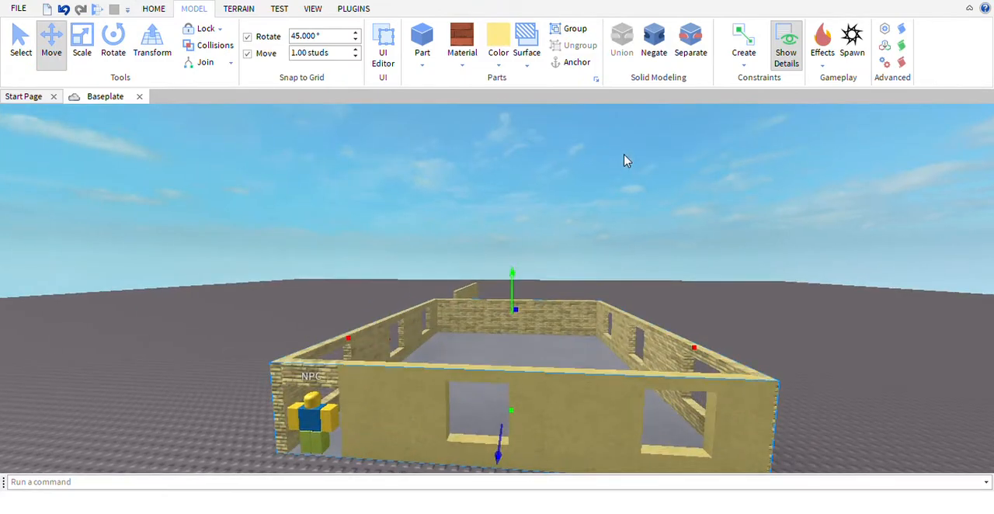
Apply the Brick material to the newly unioned doorway wall
{"action": "key", "text": "w"}
{"action": "right_click_drag", "start_coordinate": [627, 161], "coordinate": [622, 200]}
{"action": "key", "text": "a"}
{"action": "key", "text": "s"}
{"action": "key", "text": "s"}
{"action": "key", "text": "w"}
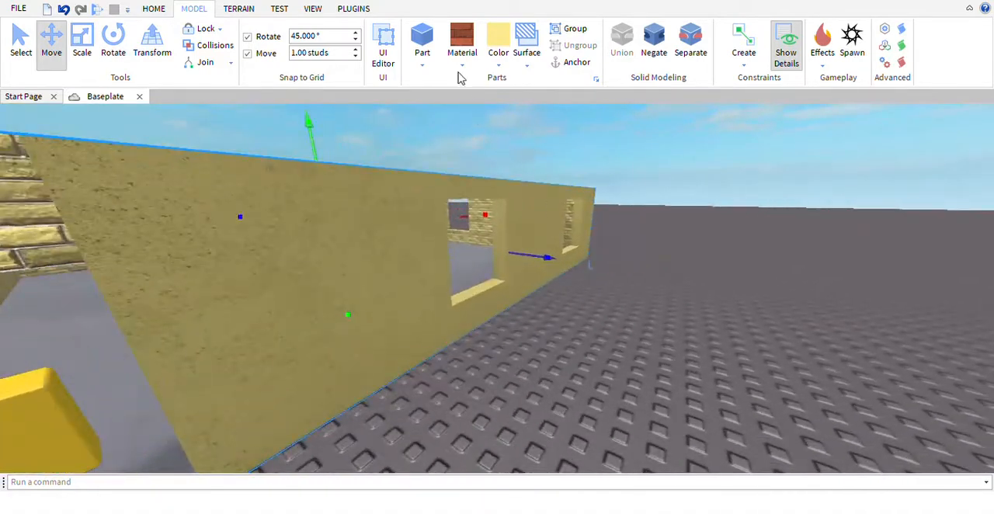
{"action": "key", "text": "s"}
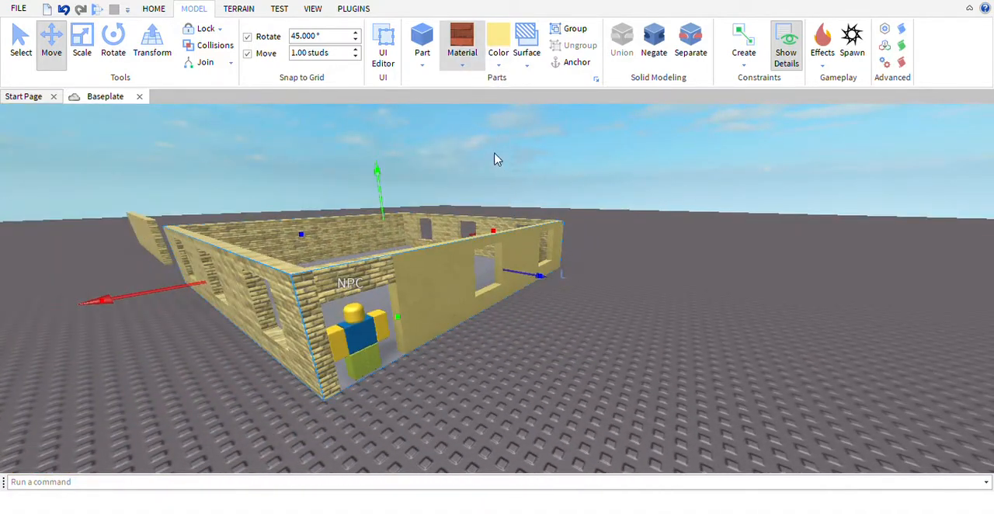
{"action": "key", "text": "w"}
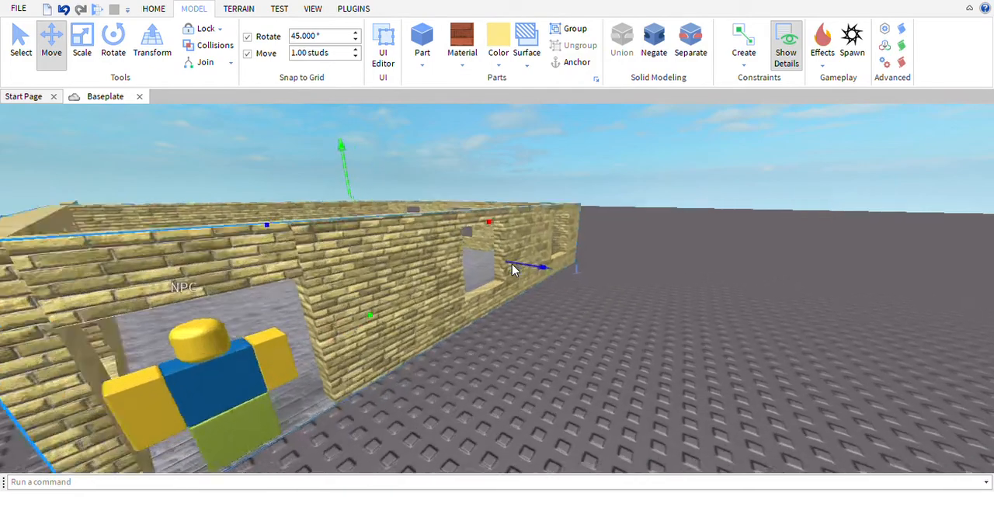
Inspect the floor and window walls from inside the structure to check the applied material
{"action": "key", "text": "s"}
{"action": "key", "text": "d"}
{"action": "left_click", "coordinate": [611, 174]}
{"action": "key", "text": "a"}
{"action": "right_click_drag", "start_coordinate": [606, 199], "coordinate": [606, 200]}
{"action": "key", "text": "q"}
{"action": "left_click", "coordinate": [503, 400]}
{"action": "right_click_drag", "start_coordinate": [501, 400], "coordinate": [526, 410]}
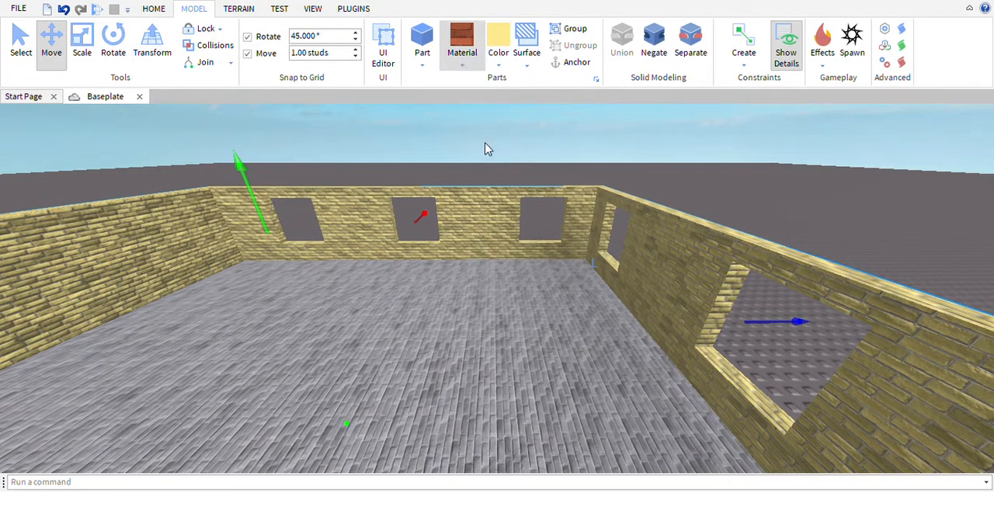
Try a different material on the unioned walls and floor, and undo that material change
{"action": "key", "text": "d"}
{"action": "right_click_drag", "start_coordinate": [511, 221], "coordinate": [512, 222]}
{"action": "key", "text": "w"}
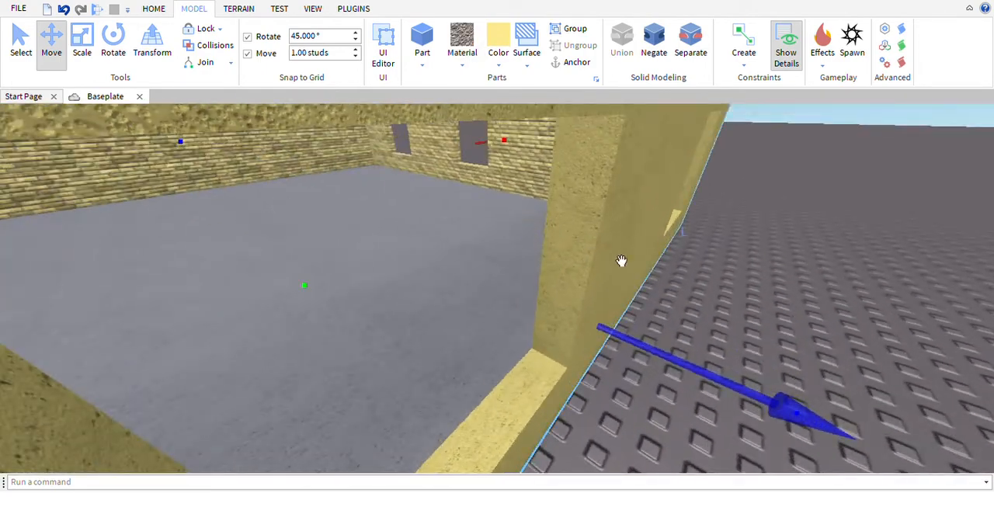
{"action": "scroll", "coordinate": [628, 264], "scroll_direction": "down", "scroll_amount": 8}
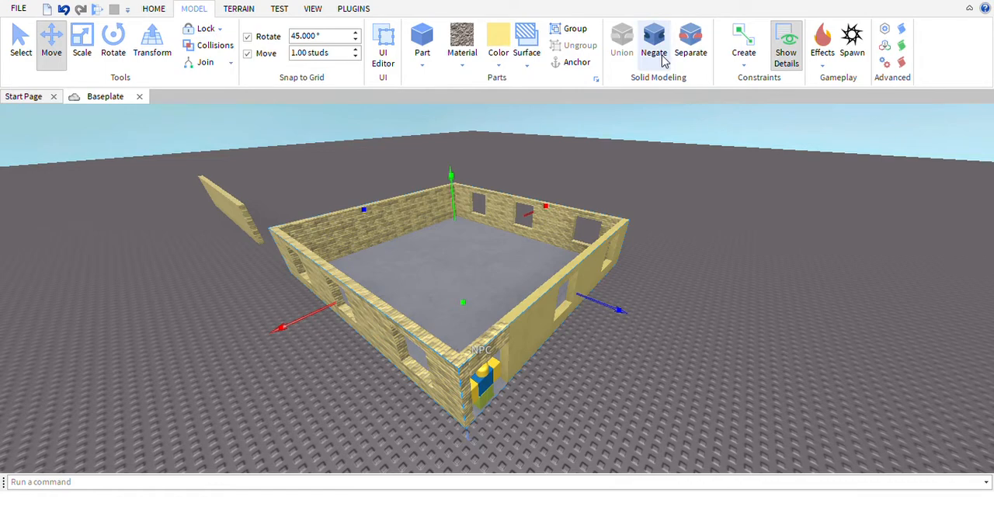
{"action": "left_click", "coordinate": [66, 10]}
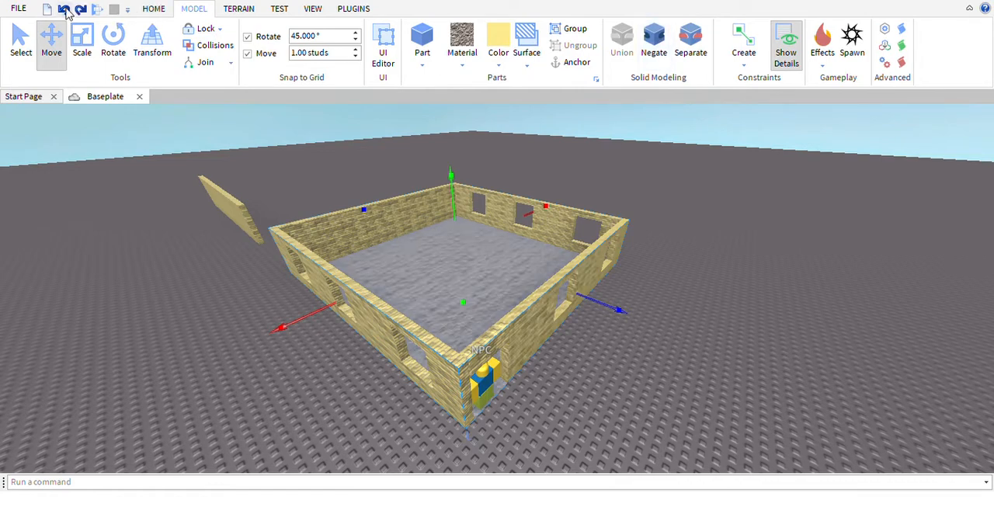
Undo the material changes and the doorway wall's union to restore the separate wall and negated window blocks
{"action": "left_click", "coordinate": [65, 10]}
{"action": "left_click", "coordinate": [66, 12]}
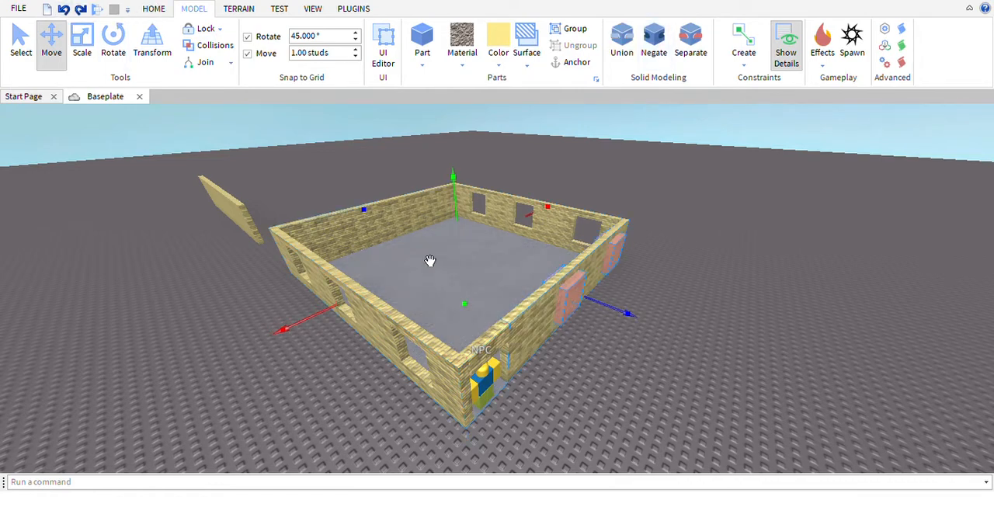
{"action": "right_click_drag", "start_coordinate": [429, 256], "coordinate": [467, 208]}
{"action": "key", "text": "d"}
{"action": "key", "text": "a"}
Select the doorway wall together with both negated blocks and union them to recreate the two window openings
{"action": "left_click_drag", "start_coordinate": [499, 167], "coordinate": [511, 197]}
{"action": "right_click_drag", "start_coordinate": [510, 192], "coordinate": [511, 198]}
{"action": "key", "text": "w"}
{"action": "key", "text": "a"}
{"action": "key", "text": "s"}
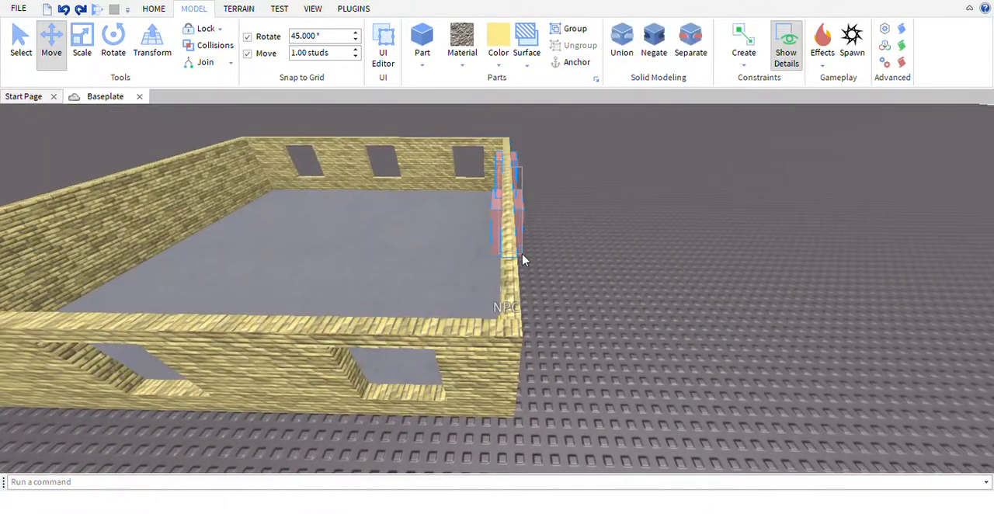
{"action": "left_click_drag", "start_coordinate": [522, 255], "coordinate": [519, 257]}
{"action": "key", "text": "d"}
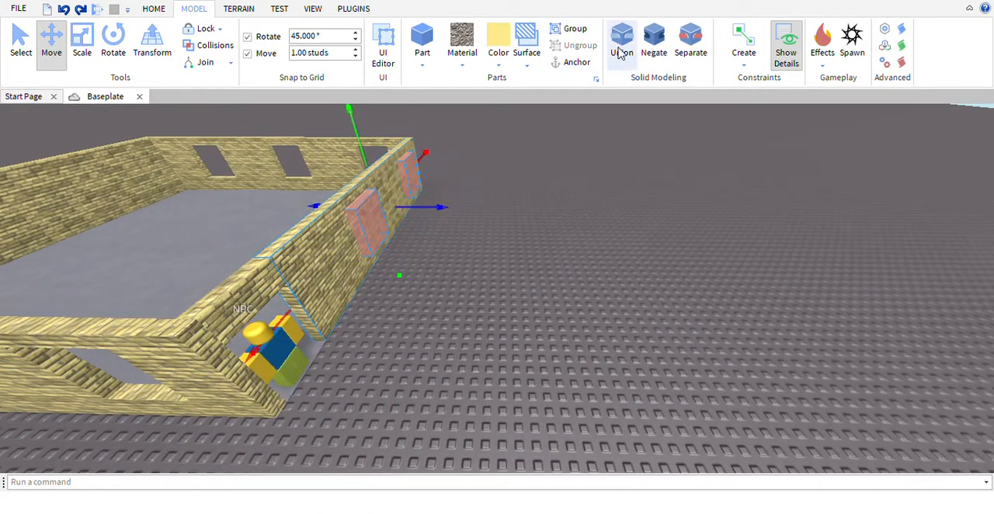
{"action": "left_click", "coordinate": [619, 53]}
{"action": "right_click_drag", "start_coordinate": [595, 168], "coordinate": [525, 306]}
Cut the plain windowless wall opposite the doorway wall out of the structure
{"action": "left_click", "coordinate": [581, 191]}
{"action": "key", "text": "w"}
{"action": "scroll", "coordinate": [572, 310], "scroll_direction": "down", "scroll_amount": 10}
{"action": "key", "text": "s"}
{"action": "scroll", "coordinate": [347, 158], "scroll_direction": "down", "scroll_amount": 5}
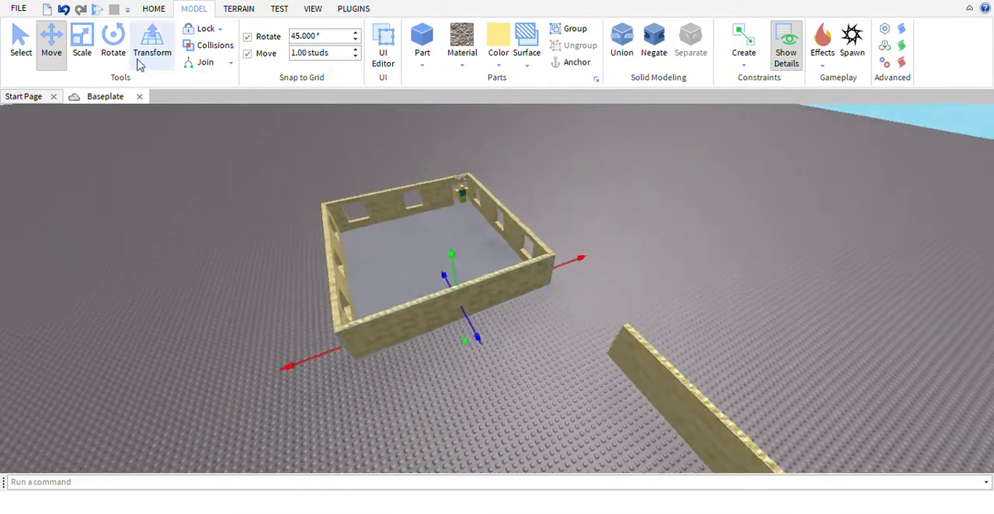
{"action": "left_click", "coordinate": [153, 9]}
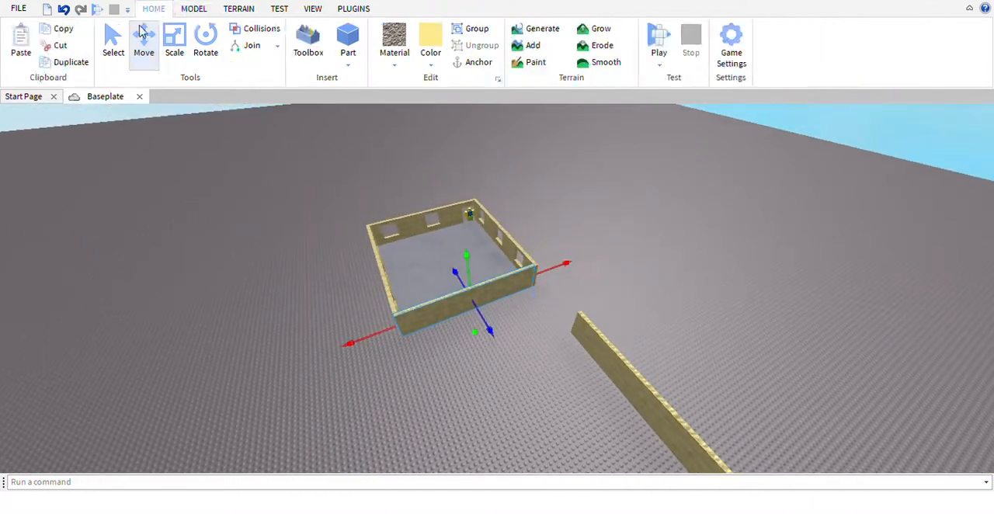
{"action": "left_click", "coordinate": [67, 48]}
Duplicate the doorway wall and move the copy to the open side of the floor
{"action": "left_click", "coordinate": [446, 222]}
{"action": "key", "text": "w"}
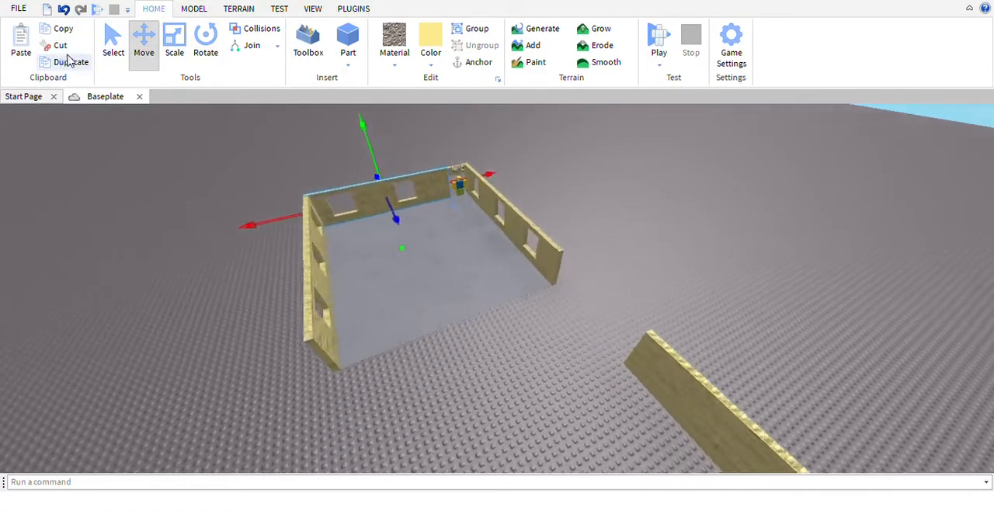
{"action": "left_click", "coordinate": [67, 61]}
{"action": "right_click_drag", "start_coordinate": [517, 188], "coordinate": [491, 174]}
{"action": "left_click_drag", "start_coordinate": [484, 220], "coordinate": [323, 421]}
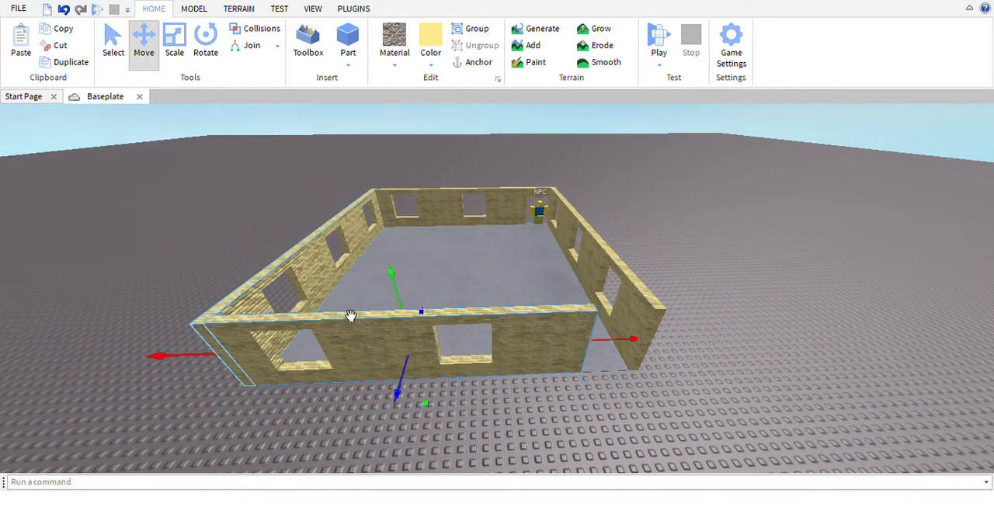
Examine the doorway gap at the end of the duplicated wall from outside the structure
{"action": "key", "text": "d"}
{"action": "key", "text": "w"}
{"action": "key", "text": "a"}
{"action": "key", "text": "s"}
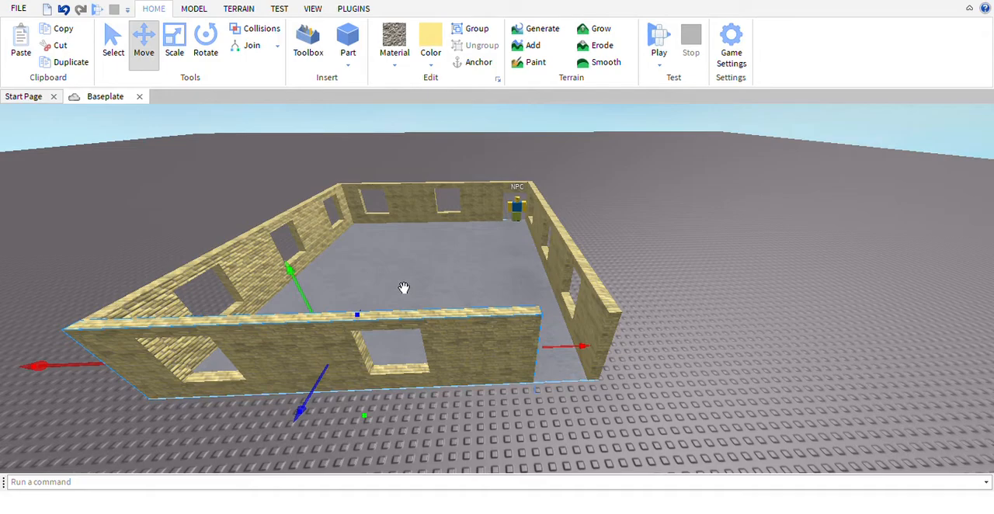
{"action": "key", "text": "w"}
{"action": "key", "text": "s"}
{"action": "key", "text": "d"}
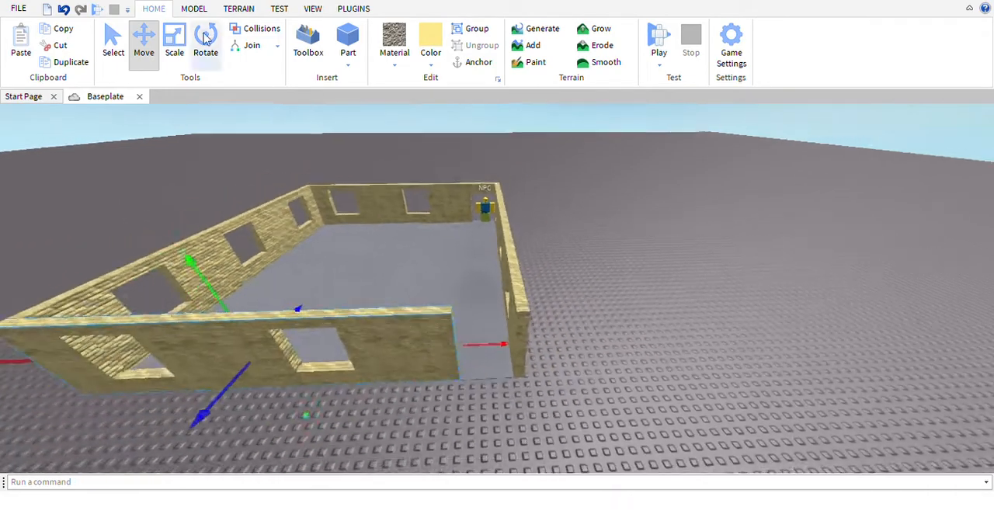
{"action": "key", "text": "w"}
{"action": "right_click_drag", "start_coordinate": [391, 153], "coordinate": [404, 176]}
{"action": "key", "text": "w"}
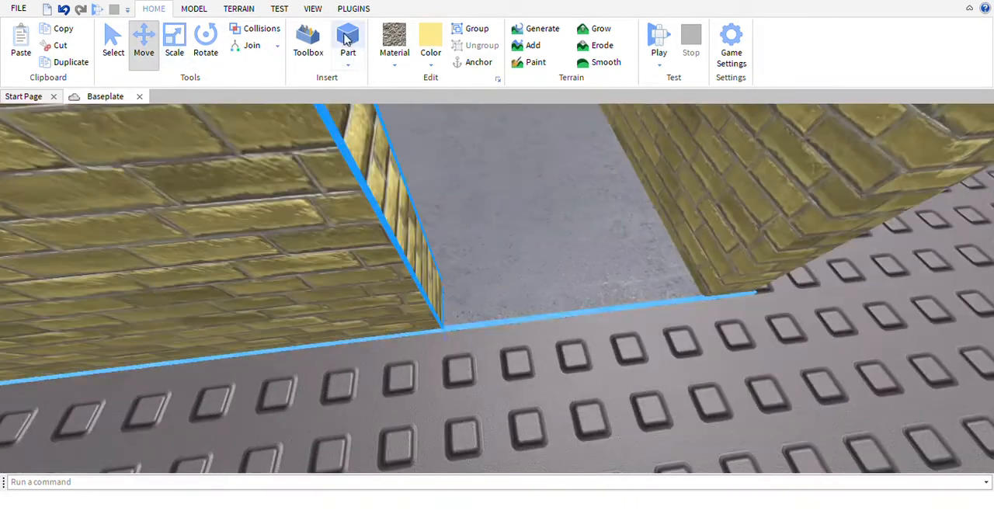
{"action": "key", "text": "s"}
Insert a yellow brick part and place it in the duplicated wall's doorway gap
{"action": "right_click_drag", "start_coordinate": [536, 268], "coordinate": [513, 240]}
{"action": "left_click", "coordinate": [546, 228]}
{"action": "key", "text": "d"}
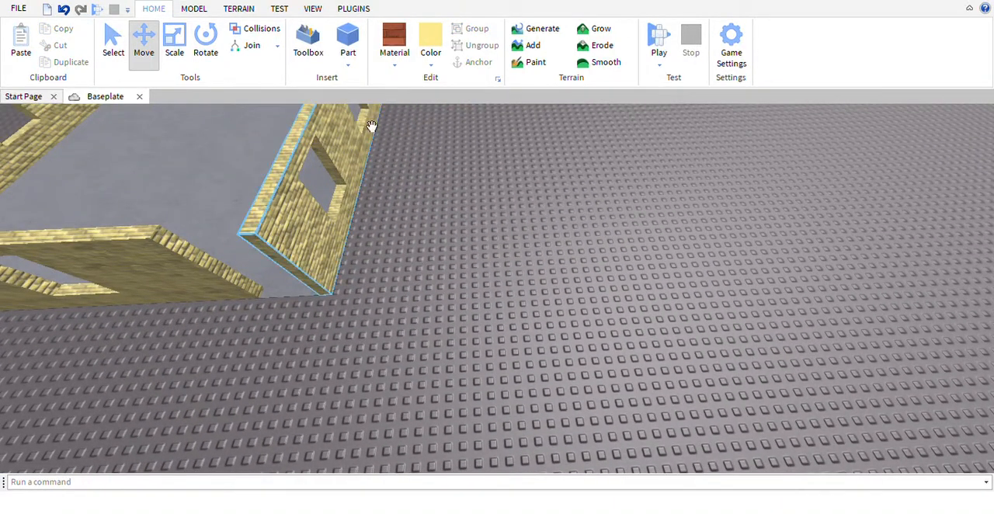
{"action": "scroll", "coordinate": [518, 341], "scroll_direction": "up", "scroll_amount": 3}
{"action": "left_click_drag", "start_coordinate": [484, 213], "coordinate": [482, 148]}
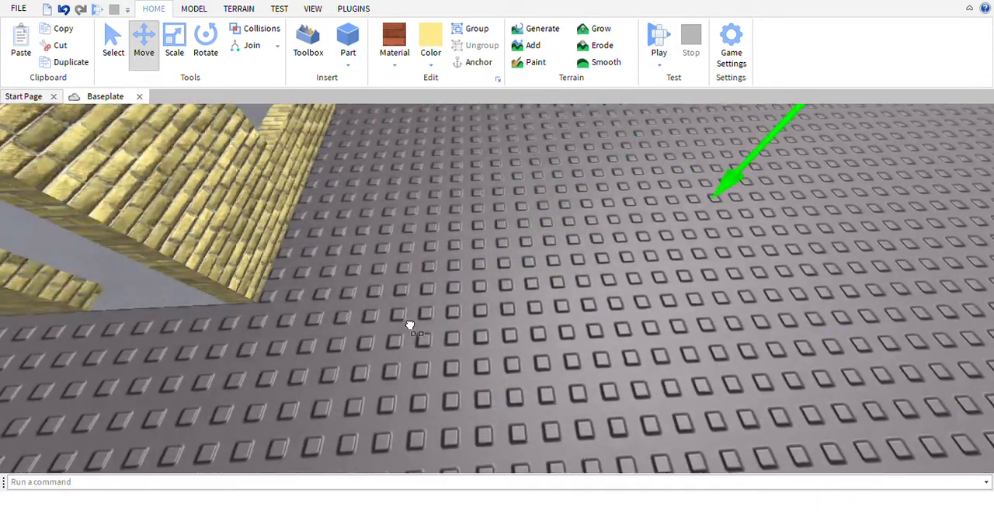
{"action": "right_click_drag", "start_coordinate": [408, 326], "coordinate": [443, 299]}
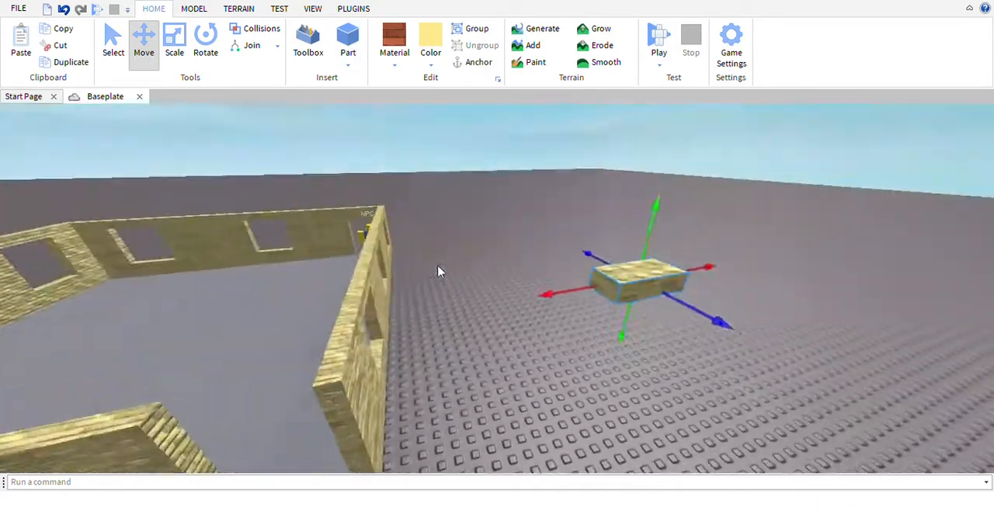
{"action": "key", "text": "w"}
{"action": "left_click_drag", "start_coordinate": [788, 310], "coordinate": [631, 399]}
{"action": "right_click_drag", "start_coordinate": [725, 355], "coordinate": [631, 399]}
{"action": "key", "text": "w"}
{"action": "mouse_move", "coordinate": [630, 399]}
{"action": "left_mouse_down"}
{"action": "mouse_move", "coordinate": [549, 343]}
{"action": "mouse_move", "coordinate": [568, 381]}
{"action": "mouse_move", "coordinate": [592, 371]}
{"action": "left_mouse_up"}
{"action": "key", "text": "w"}
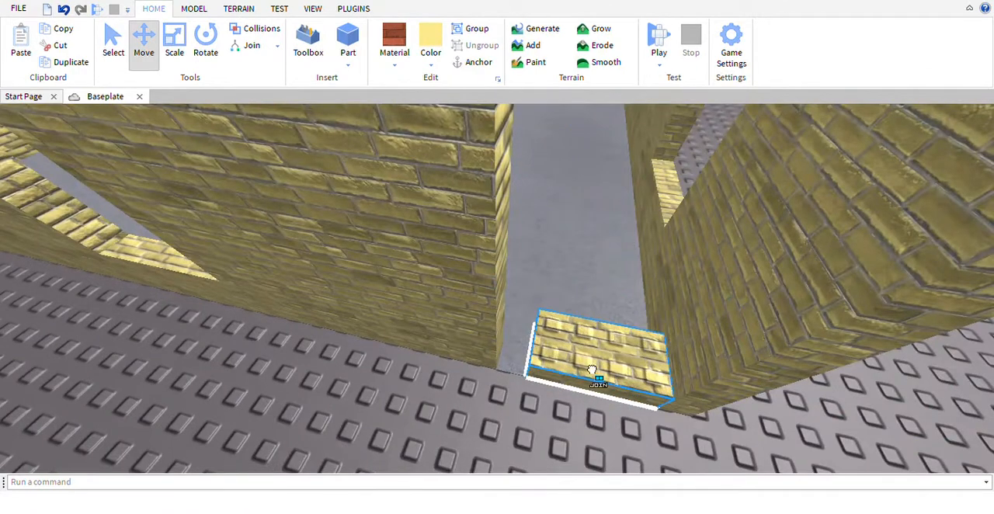
Scale the brick part to fill the doorway gap, matching the wall's thickness and full height
{"action": "left_click", "coordinate": [185, 45]}
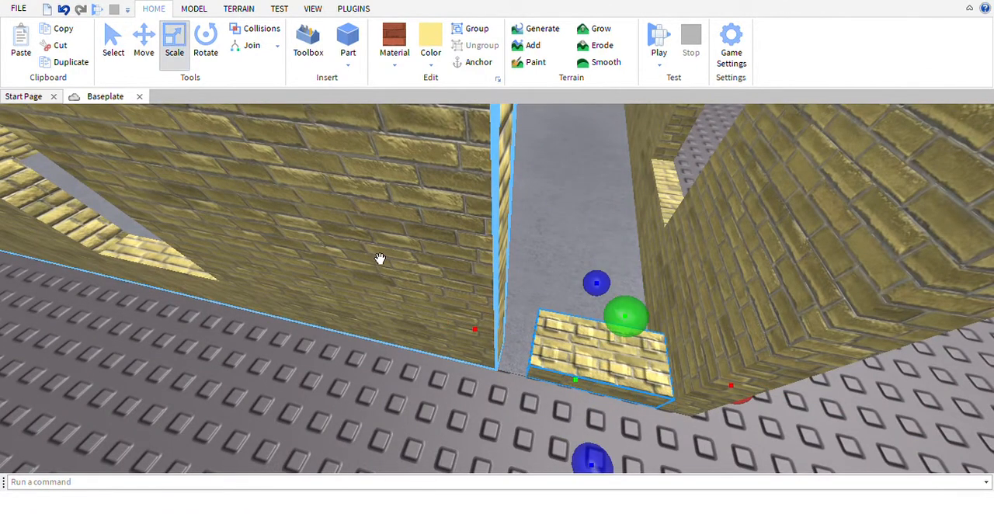
{"action": "left_click_drag", "start_coordinate": [618, 295], "coordinate": [455, 373]}
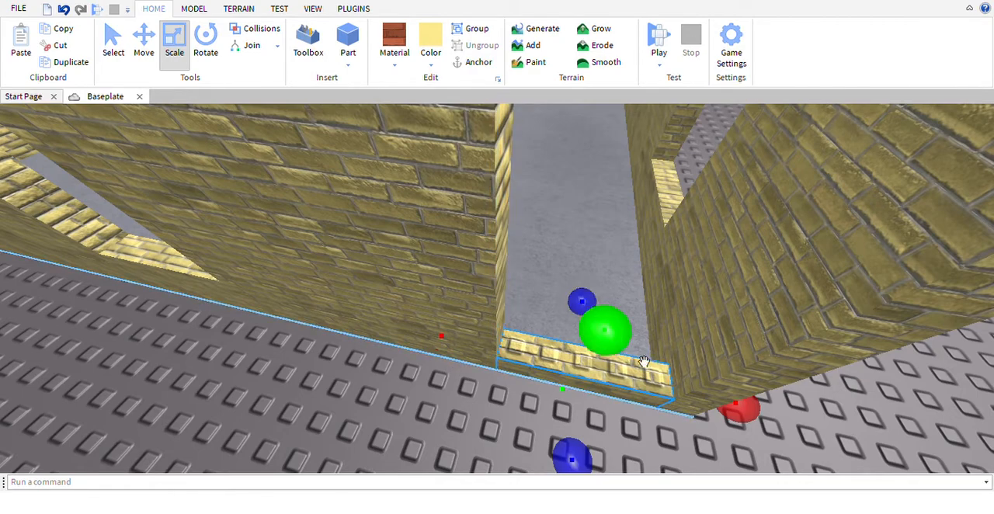
{"action": "left_click_drag", "start_coordinate": [644, 362], "coordinate": [650, 340]}
{"action": "right_click_drag", "start_coordinate": [650, 339], "coordinate": [569, 393]}
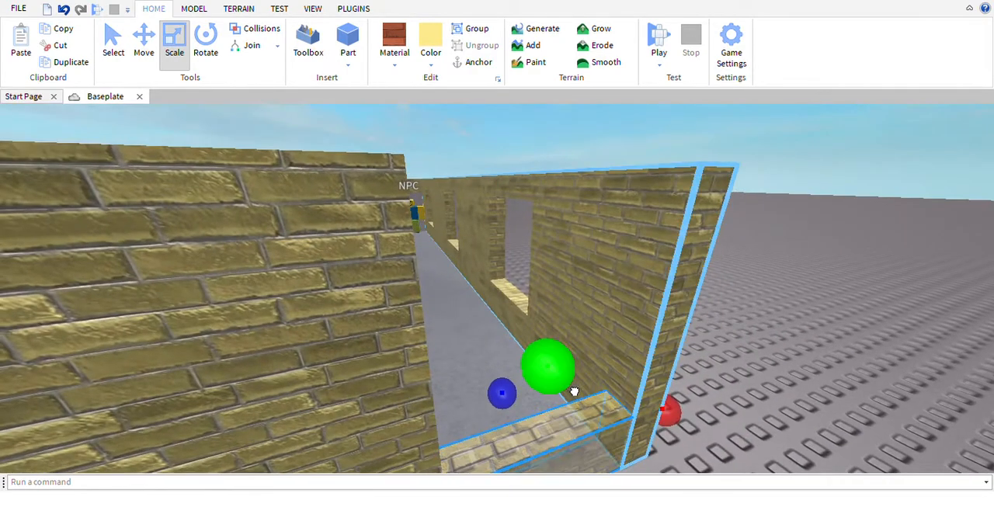
{"action": "left_click_drag", "start_coordinate": [575, 392], "coordinate": [559, 178]}
Inspect the filled-in doorway section and the duplicated wall from outside
{"action": "scroll", "coordinate": [573, 156], "scroll_direction": "down", "scroll_amount": 3}
{"action": "scroll", "coordinate": [536, 153], "scroll_direction": "down", "scroll_amount": 4}
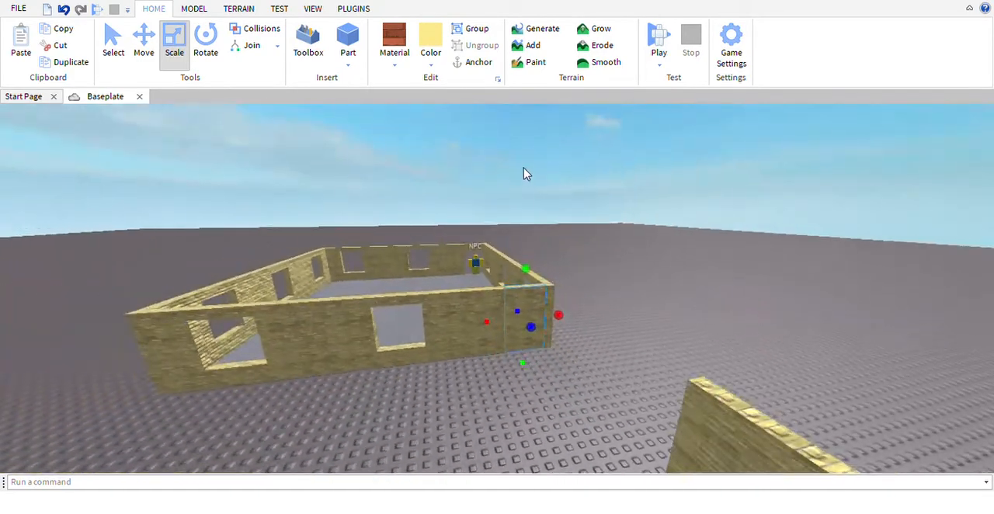
{"action": "scroll", "coordinate": [524, 174], "scroll_direction": "up", "scroll_amount": 5}
{"action": "left_click", "coordinate": [521, 168]}
{"action": "scroll", "coordinate": [512, 233], "scroll_direction": "down", "scroll_amount": 3}
{"action": "scroll", "coordinate": [544, 330], "scroll_direction": "up", "scroll_amount": 2}
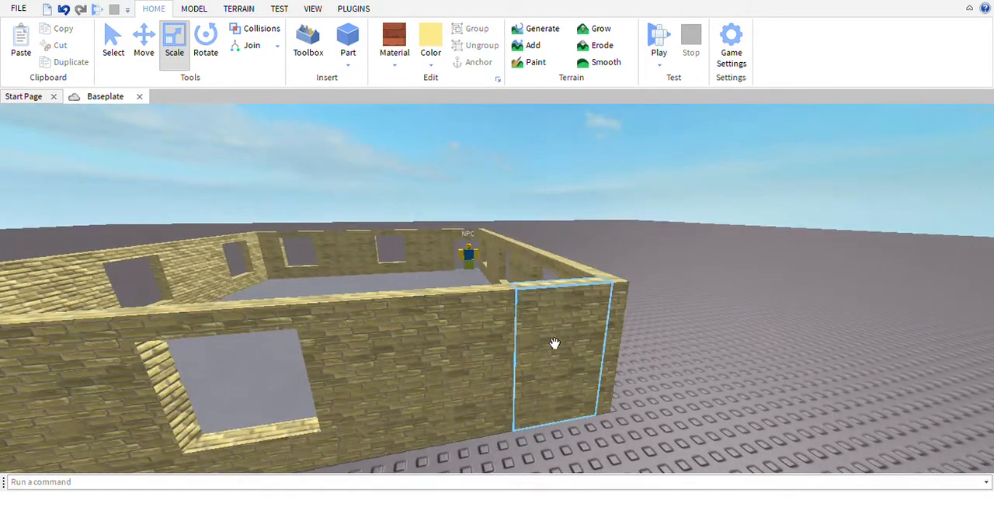
{"action": "left_click", "coordinate": [555, 343]}
{"action": "right_click_drag", "start_coordinate": [555, 343], "coordinate": [562, 347]}
{"action": "scroll", "coordinate": [562, 346], "scroll_direction": "down", "scroll_amount": 2}
{"action": "left_click", "coordinate": [468, 160]}
Shorten the spare brick wall outside the structure to a narrow panel
{"action": "scroll", "coordinate": [466, 295], "scroll_direction": "up", "scroll_amount": 3}
{"action": "left_click", "coordinate": [466, 295]}
{"action": "key", "text": "d"}
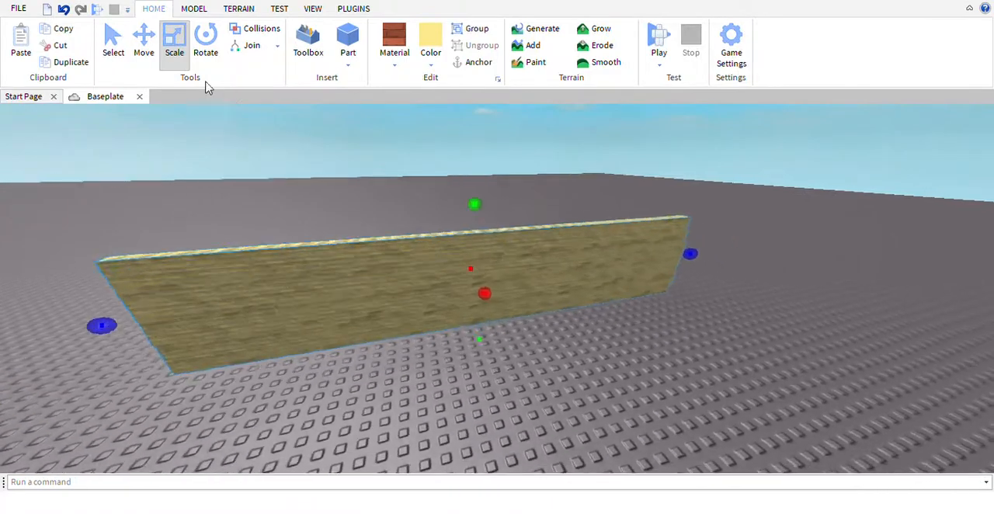
{"action": "key", "text": "w"}
{"action": "key", "text": "d"}
{"action": "key", "text": "s"}
{"action": "key", "text": "a"}
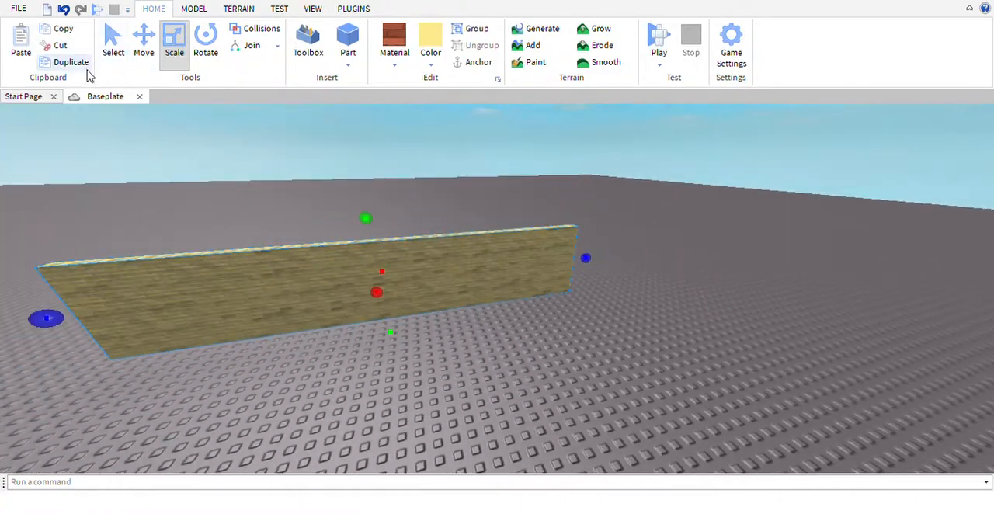
{"action": "key", "text": "w"}
{"action": "left_click_drag", "start_coordinate": [637, 243], "coordinate": [413, 288]}
{"action": "right_click_drag", "start_coordinate": [505, 273], "coordinate": [412, 289]}
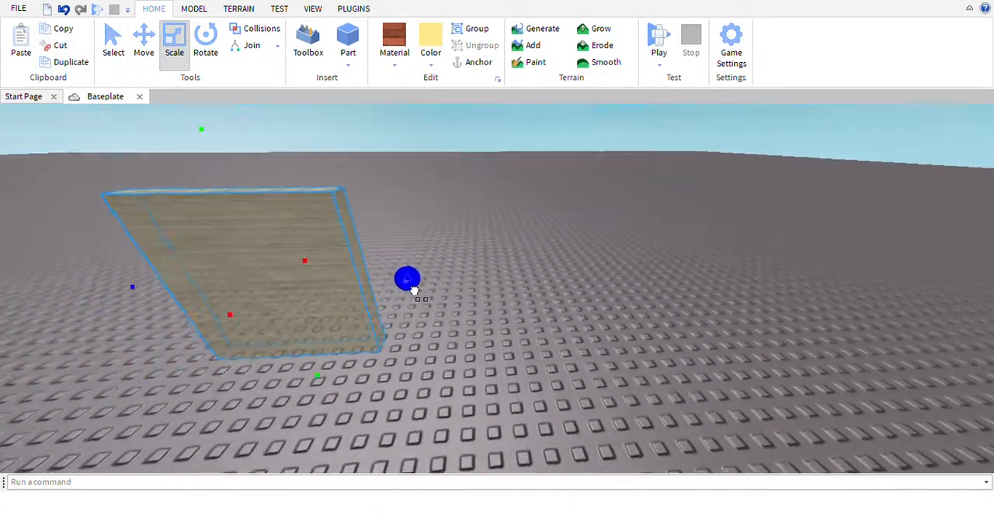
{"action": "mouse_move", "coordinate": [412, 288]}
{"action": "left_mouse_down"}
{"action": "mouse_move", "coordinate": [435, 286]}
{"action": "mouse_move", "coordinate": [382, 288]}
{"action": "mouse_move", "coordinate": [400, 287]}
{"action": "left_mouse_up"}
{"action": "key", "text": "w"}
Duplicate the panel to form a low window sill block and a second side panel, lined up in a row
{"action": "left_click", "coordinate": [66, 62]}
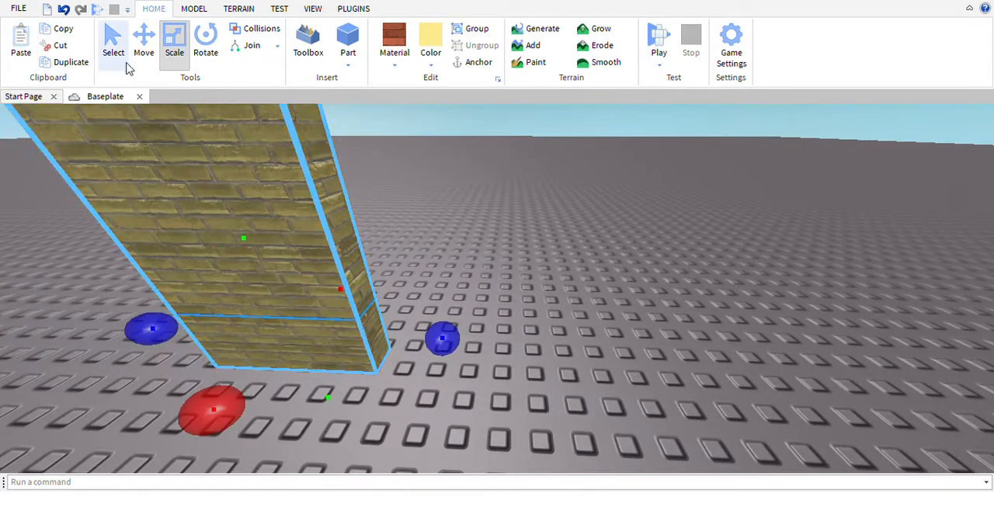
{"action": "left_click", "coordinate": [144, 43]}
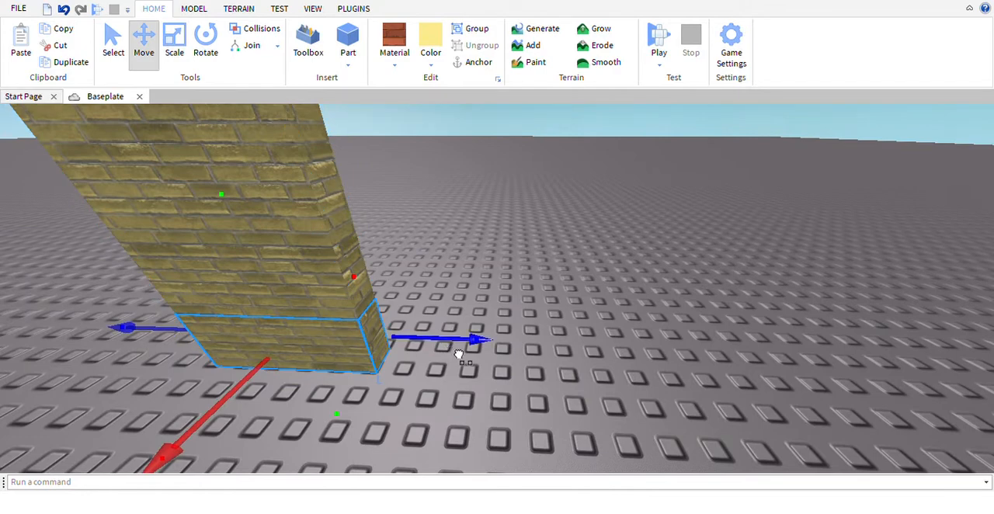
{"action": "left_click_drag", "start_coordinate": [459, 356], "coordinate": [627, 365]}
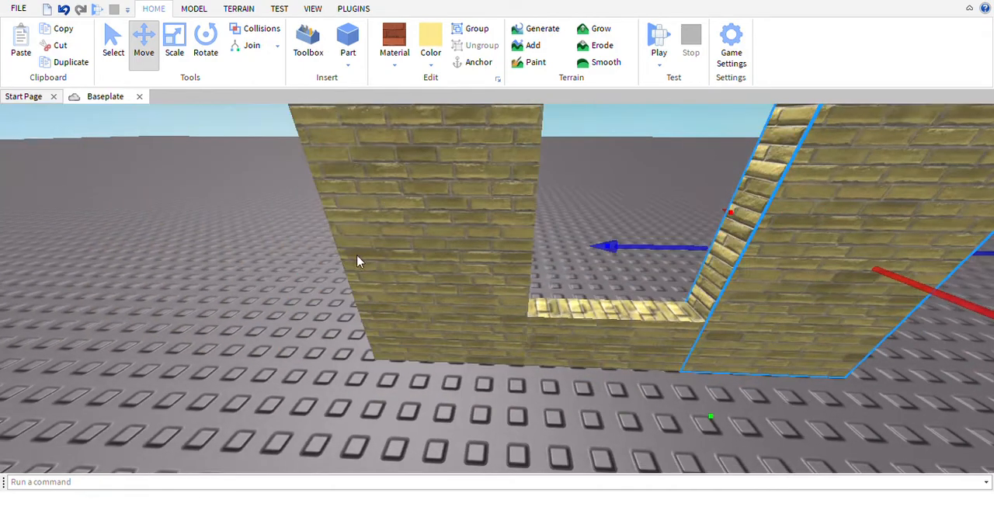
Place a copy of the sill block between the panel tops as the window header and reduce its height
{"action": "left_click", "coordinate": [620, 346]}
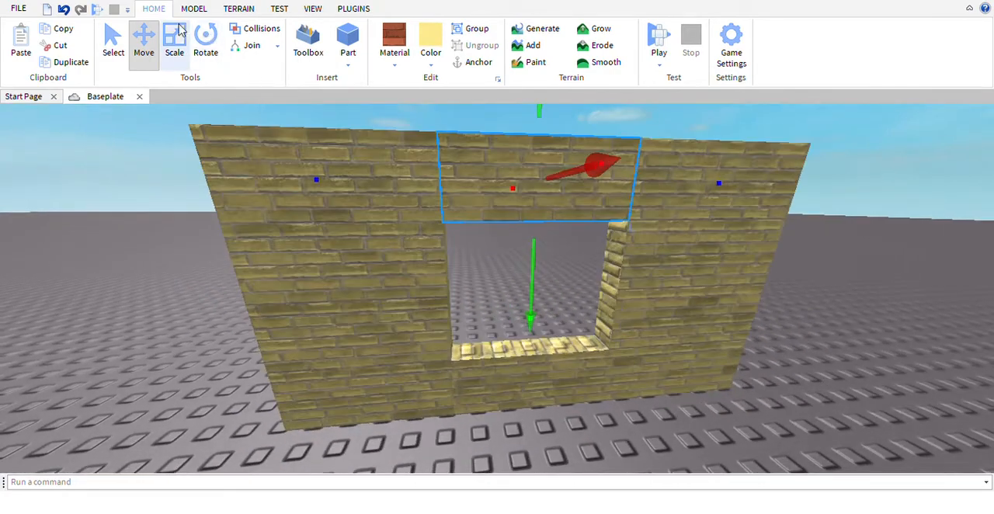
{"action": "key", "text": "ctrl+3"}
{"action": "left_click", "coordinate": [462, 217]}
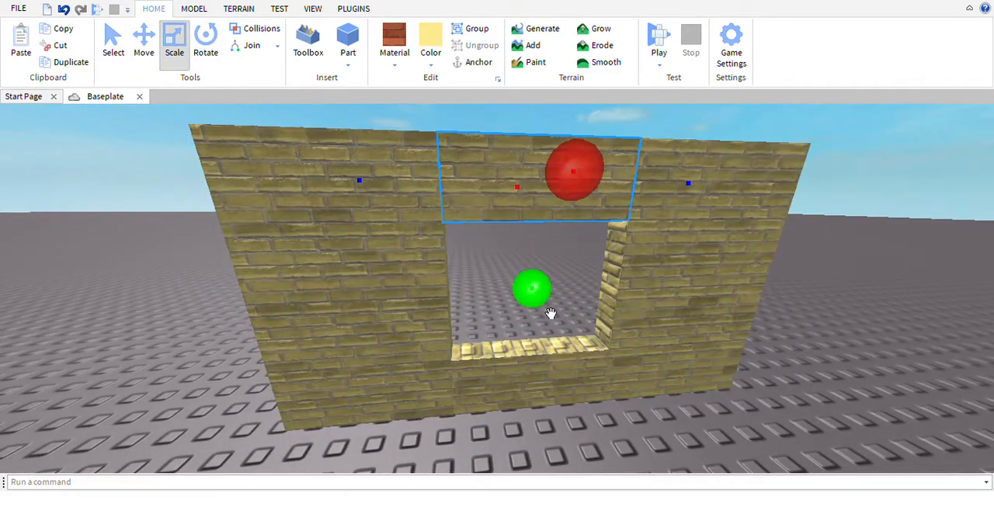
{"action": "left_click_drag", "start_coordinate": [533, 289], "coordinate": [536, 258]}
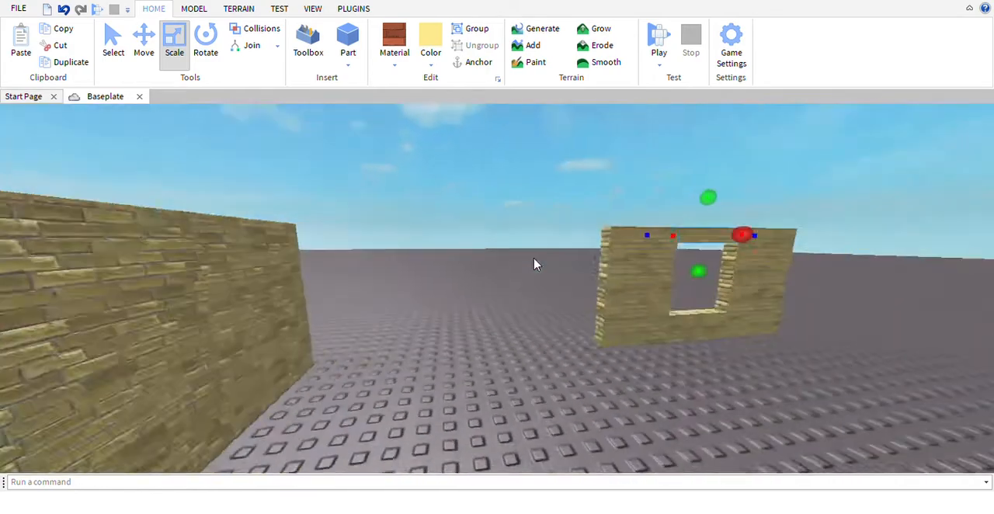
Group the window section's pieces and duplicate the group twice to form a row of three sections
{"action": "left_click_drag", "start_coordinate": [400, 187], "coordinate": [661, 402]}
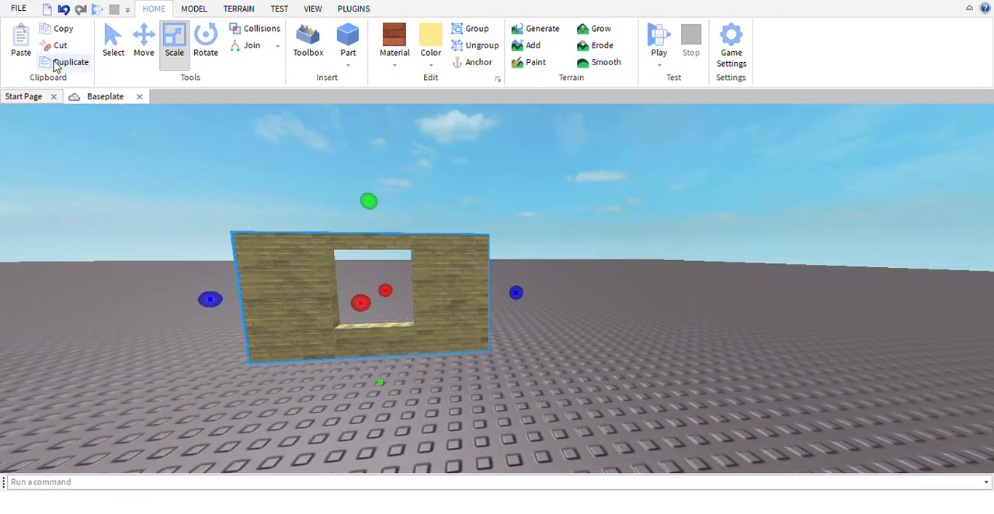
{"action": "left_click", "coordinate": [146, 51]}
{"action": "key", "text": "w"}
{"action": "key", "text": "ctrl+d"}
{"action": "left_click_drag", "start_coordinate": [539, 323], "coordinate": [763, 327]}
{"action": "key", "text": "s"}
{"action": "key", "text": "d"}
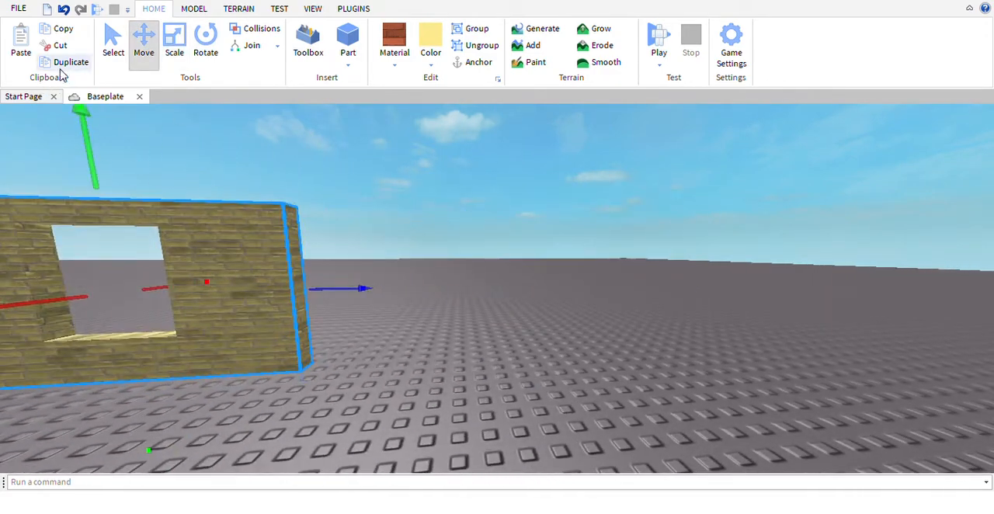
{"action": "key", "text": "d"}
{"action": "left_click_drag", "start_coordinate": [350, 286], "coordinate": [539, 304]}
{"action": "key", "text": "s"}
Select all three window sections and cut them from the workspace
{"action": "left_click_drag", "start_coordinate": [425, 163], "coordinate": [768, 352]}
{"action": "key", "text": "d"}
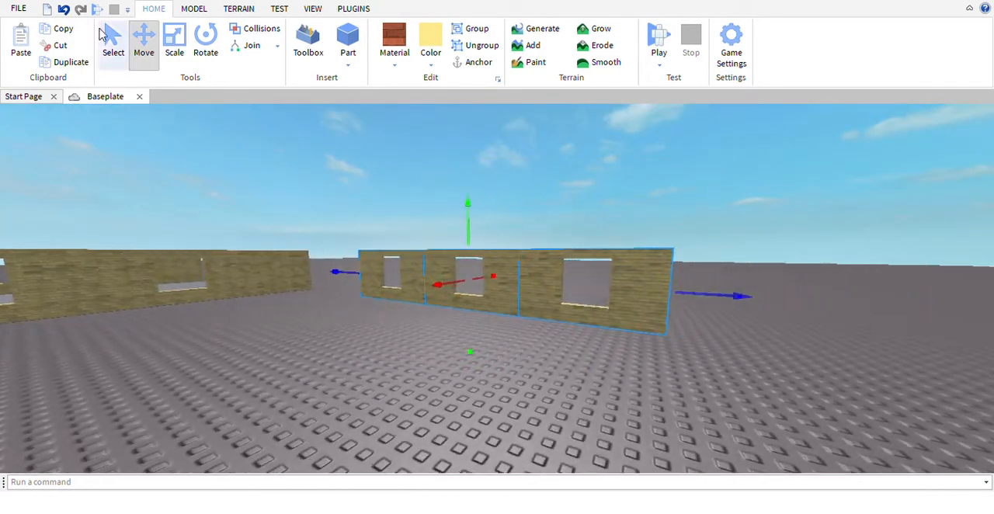
{"action": "left_click", "coordinate": [66, 49]}
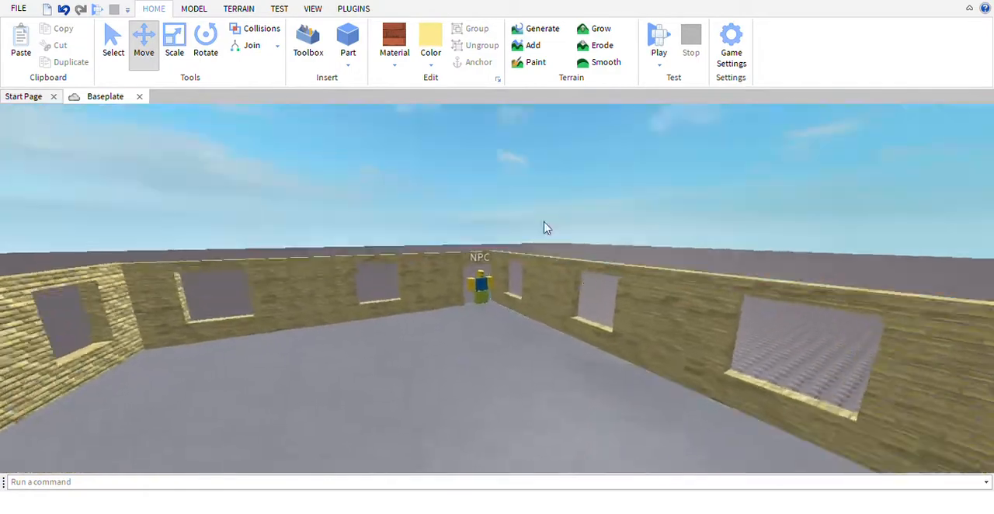
Look over the structure's window walls from inside and around the outer corner
{"action": "key", "text": "s"}
{"action": "right_click_drag", "start_coordinate": [566, 244], "coordinate": [566, 246]}
{"action": "key", "text": "s"}
{"action": "key", "text": "d"}
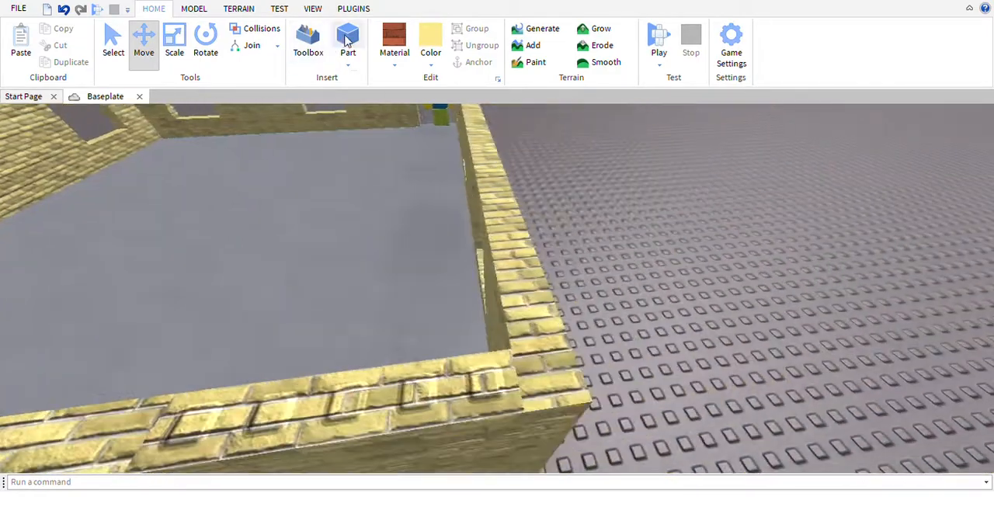
{"action": "key", "text": "w"}
{"action": "right_click_drag", "start_coordinate": [382, 159], "coordinate": [381, 162]}
{"action": "key", "text": "d"}
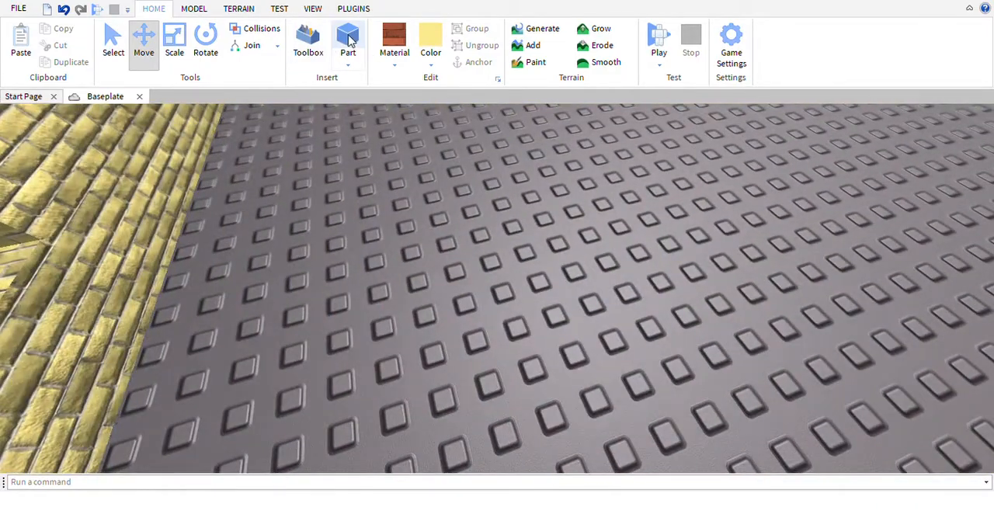
Select the smooth floor slab inside the structure and duplicate it
{"action": "key", "text": "a"}
{"action": "left_click", "coordinate": [334, 300]}
{"action": "right_click_drag", "start_coordinate": [335, 300], "coordinate": [368, 293]}
{"action": "scroll", "coordinate": [369, 293], "scroll_direction": "down", "scroll_amount": 8}
{"action": "scroll", "coordinate": [368, 292], "scroll_direction": "up", "scroll_amount": 2}
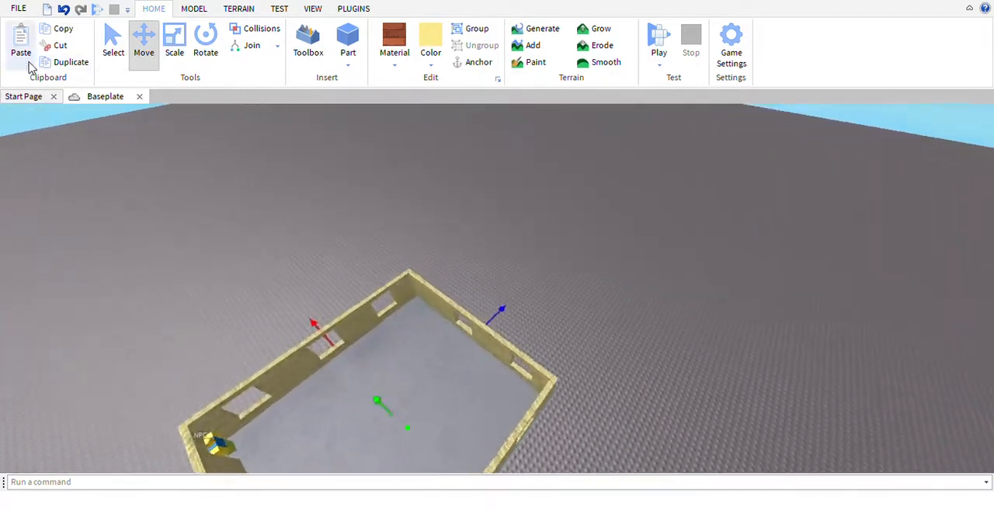
{"action": "key", "text": "w"}
{"action": "right_click_drag", "start_coordinate": [324, 267], "coordinate": [347, 293]}
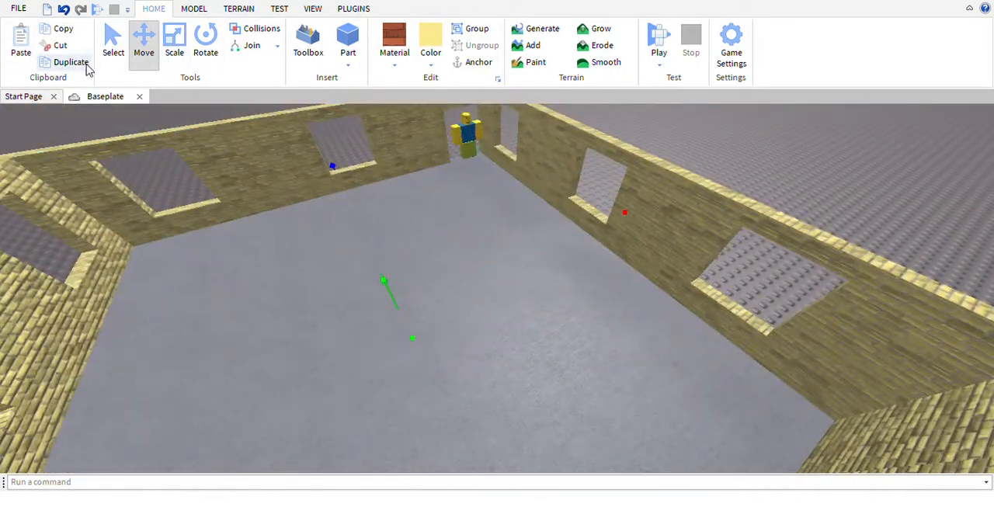
Raise the copied slab to the top of the walls to cover the house as a ceiling
{"action": "left_click_drag", "start_coordinate": [418, 313], "coordinate": [391, 185]}
{"action": "key", "text": "d"}
{"action": "key", "text": "d"}
{"action": "right_click_drag", "start_coordinate": [471, 237], "coordinate": [376, 167]}
{"action": "key", "text": "s"}
{"action": "key", "text": "s"}
{"action": "key", "text": "a"}
{"action": "right_click_drag", "start_coordinate": [412, 229], "coordinate": [393, 195]}
{"action": "key", "text": "w"}
{"action": "key", "text": "s"}
Turn off move snapping and fine-tune the ceiling slab's height so it sits on the wall tops
{"action": "left_click", "coordinate": [194, 10]}
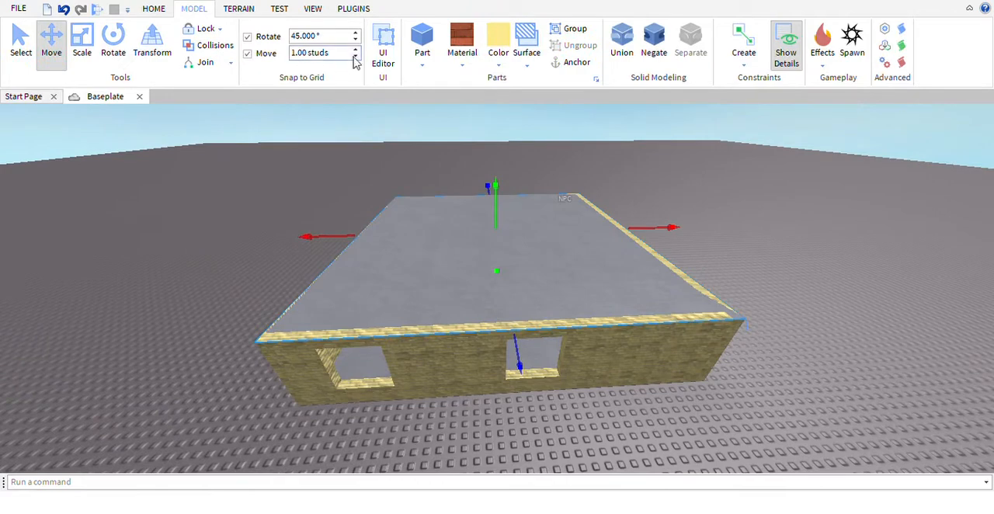
{"action": "key", "text": "w"}
{"action": "right_click_drag", "start_coordinate": [410, 155], "coordinate": [575, 269]}
{"action": "key", "text": "ctrl+z"}
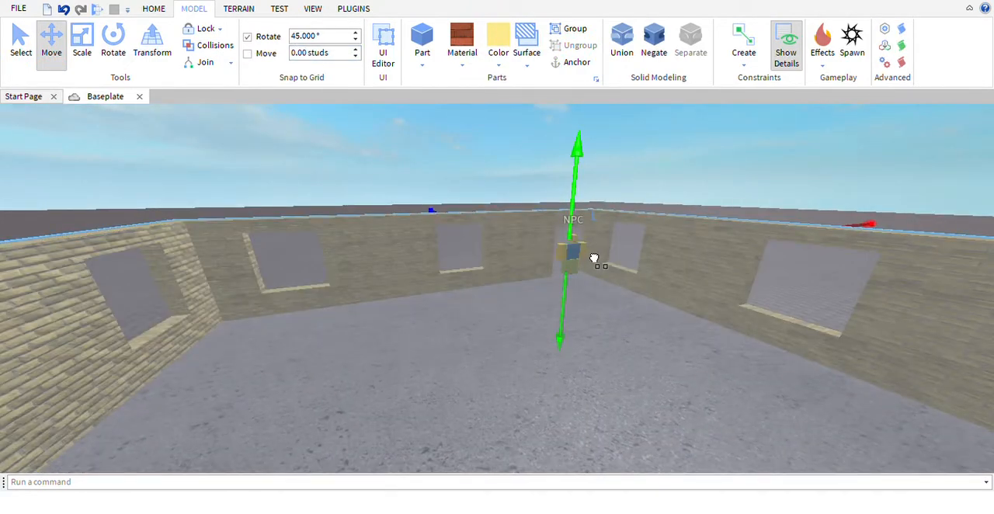
{"action": "key", "text": "ctrl+y"}
{"action": "key", "text": "a"}
{"action": "right_click_drag", "start_coordinate": [535, 181], "coordinate": [521, 152]}
{"action": "left_click", "coordinate": [435, 151]}
{"action": "key", "text": "w"}
{"action": "right_click_drag", "start_coordinate": [435, 151], "coordinate": [441, 160]}
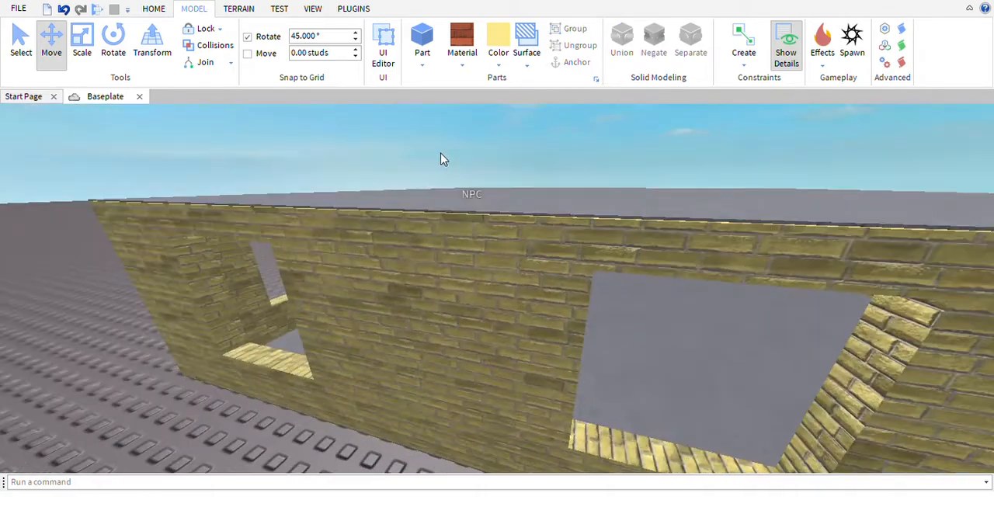
{"action": "key", "text": "s"}
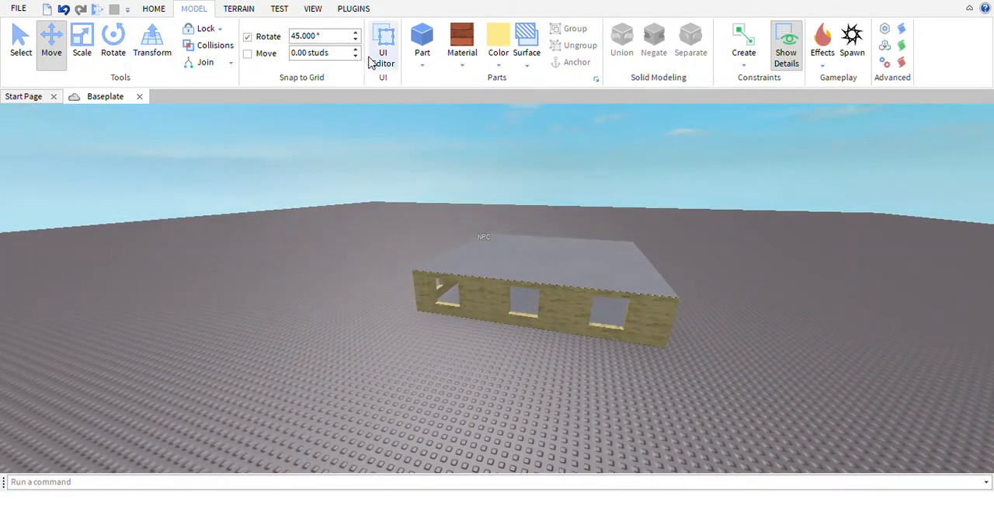
Turn move snapping back on at 1.00 studs and choose a dark stone material and dark grey colour for new parts
{"action": "left_click", "coordinate": [358, 51]}
{"action": "right_click_drag", "start_coordinate": [412, 206], "coordinate": [436, 227]}
{"action": "key", "text": "w"}
{"action": "key", "text": "w"}
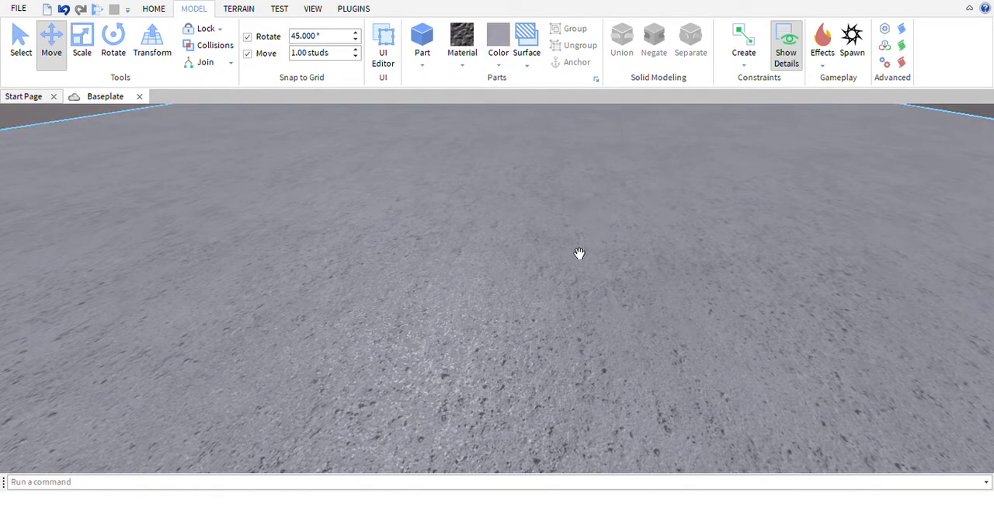
{"action": "key", "text": "s"}
{"action": "key", "text": "w"}
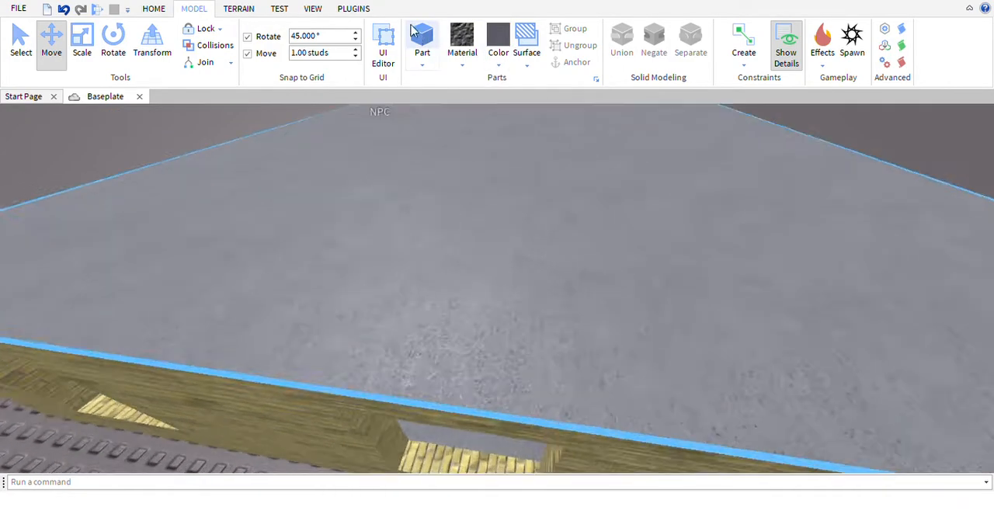
{"action": "left_click", "coordinate": [425, 42]}
{"action": "key", "text": "w"}
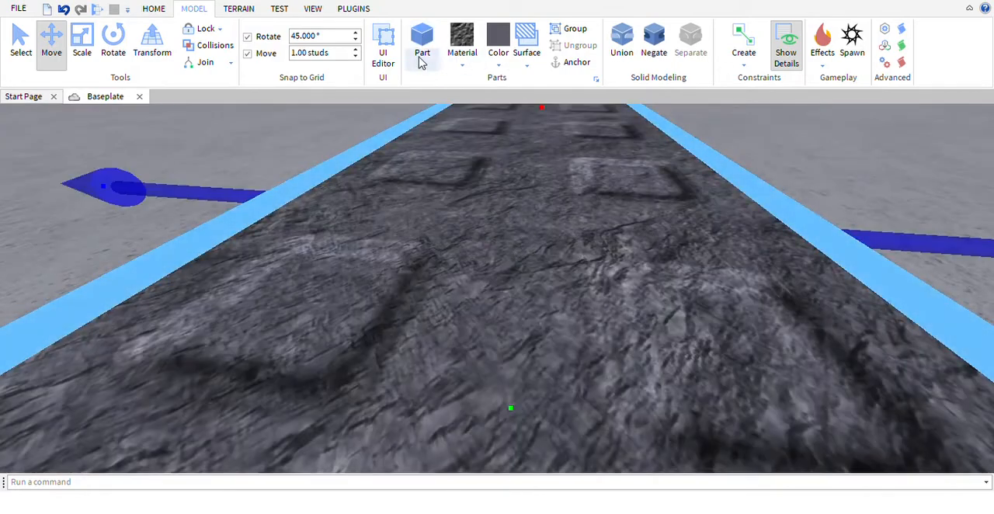
{"action": "left_click", "coordinate": [150, 10]}
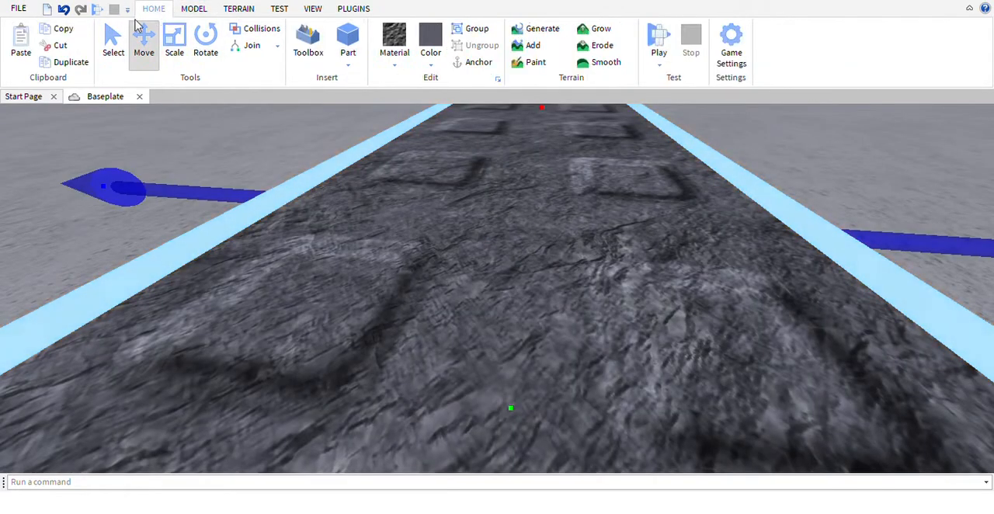
{"action": "left_click", "coordinate": [59, 44]}
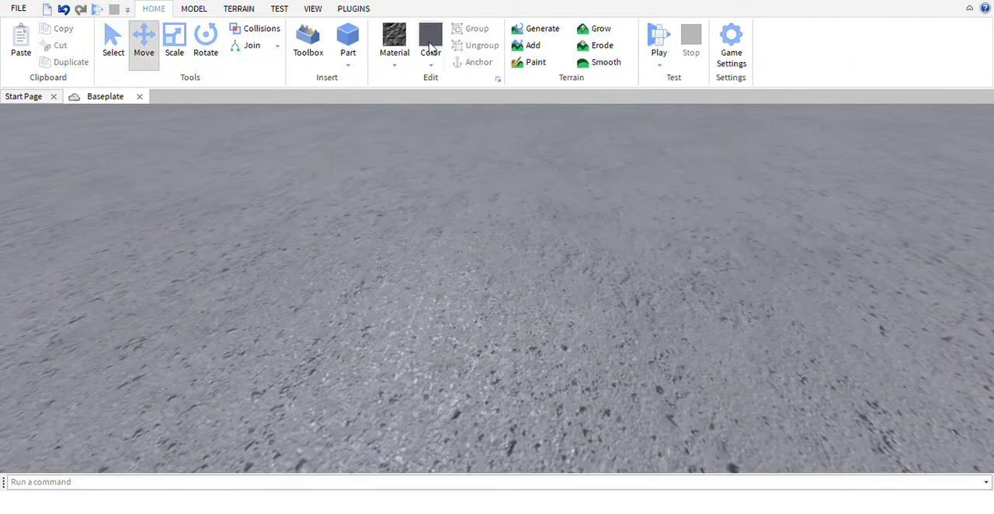
Insert a dark wedge part, turn it to slope toward the wall, and place it on the ceiling slab's corner
{"action": "left_click", "coordinate": [388, 119]}
{"action": "left_click_drag", "start_coordinate": [493, 297], "coordinate": [309, 312]}
{"action": "key", "text": "s"}
{"action": "key", "text": "d"}
{"action": "key", "text": "w"}
{"action": "key", "text": "r"}
{"action": "key", "text": "r"}
{"action": "key", "text": "r"}
{"action": "key", "text": "a"}
{"action": "key", "text": "s"}
Scale the wedge to cover one half of the ceiling slab along its full length and adjust its height
{"action": "left_click", "coordinate": [175, 48]}
{"action": "key", "text": "w"}
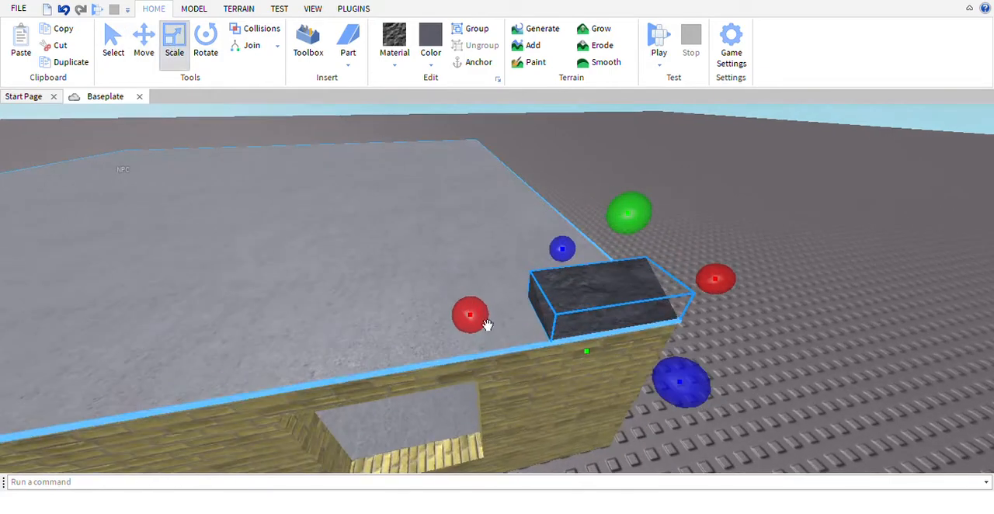
{"action": "left_click_drag", "start_coordinate": [481, 321], "coordinate": [363, 375]}
{"action": "key", "text": "s"}
{"action": "key", "text": "a"}
{"action": "key", "text": "a"}
{"action": "right_click_drag", "start_coordinate": [340, 349], "coordinate": [364, 366]}
{"action": "key", "text": "s"}
{"action": "left_click_drag", "start_coordinate": [482, 281], "coordinate": [349, 322]}
{"action": "key", "text": "w"}
{"action": "key", "text": "s"}
{"action": "left_click_drag", "start_coordinate": [540, 230], "coordinate": [542, 191]}
{"action": "key", "text": "s"}
{"action": "key", "text": "a"}
{"action": "key", "text": "d"}
Duplicate the roof wedge and rotate the copy so it slopes the opposite way
{"action": "left_click", "coordinate": [83, 66]}
{"action": "key", "text": "w"}
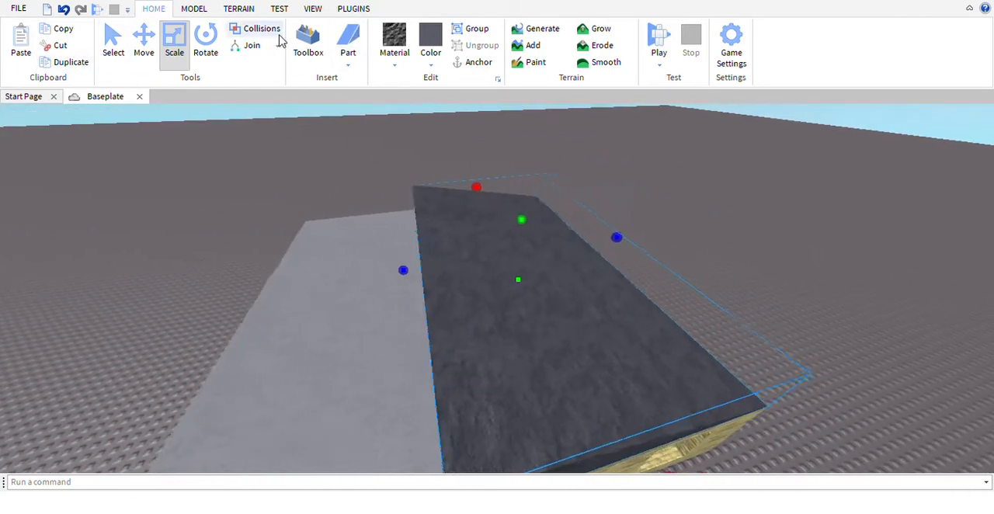
{"action": "key", "text": "s"}
{"action": "left_click", "coordinate": [206, 42]}
{"action": "left_click_drag", "start_coordinate": [626, 224], "coordinate": [659, 270]}
{"action": "key", "text": "a"}
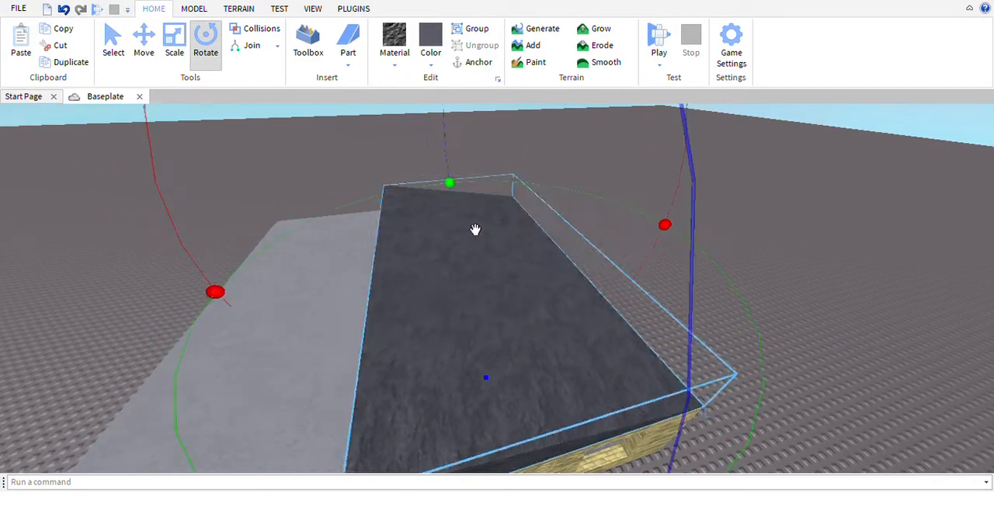
{"action": "key", "text": "s"}
{"action": "left_click_drag", "start_coordinate": [468, 204], "coordinate": [587, 412]}
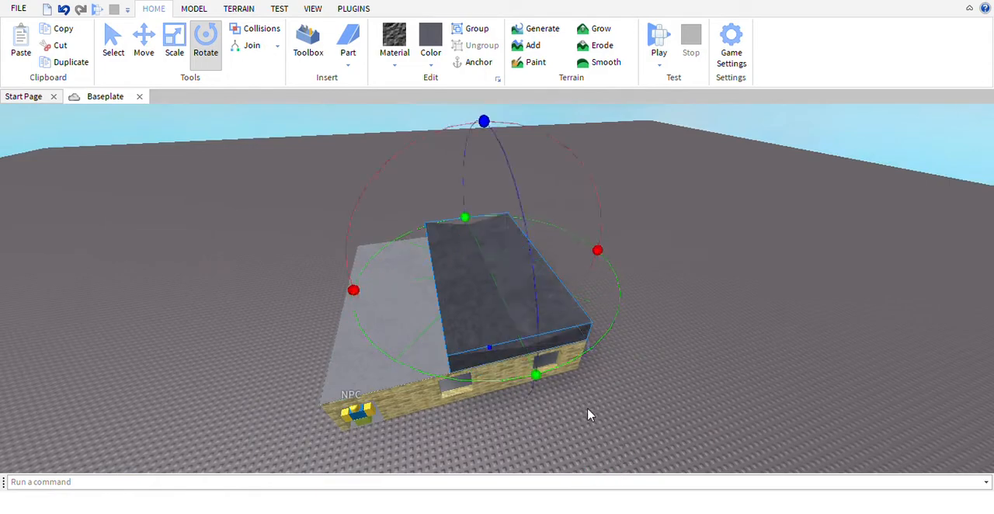
{"action": "key", "text": "w"}
{"action": "key", "text": "d"}
Move the rotated wedge onto the uncovered half of the slab, back to back with the first wedge
{"action": "left_click", "coordinate": [150, 51]}
{"action": "key", "text": "a"}
{"action": "key", "text": "s"}
{"action": "left_click_drag", "start_coordinate": [501, 255], "coordinate": [438, 288]}
{"action": "key", "text": "s"}
{"action": "key", "text": "w"}
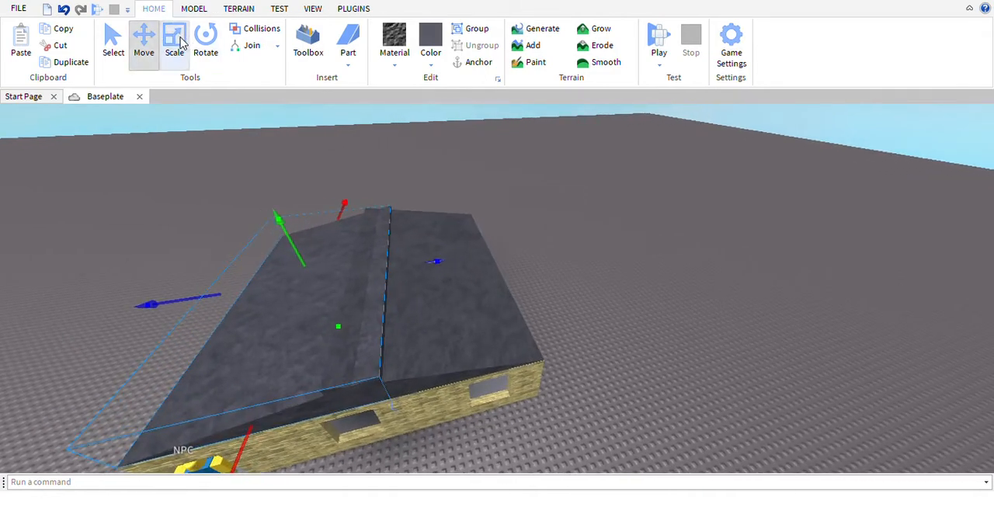
Adjust the wedges' widths so both roof halves meet in a clean ridge along the middle
{"action": "left_click", "coordinate": [177, 43]}
{"action": "left_click_drag", "start_coordinate": [457, 285], "coordinate": [445, 286]}
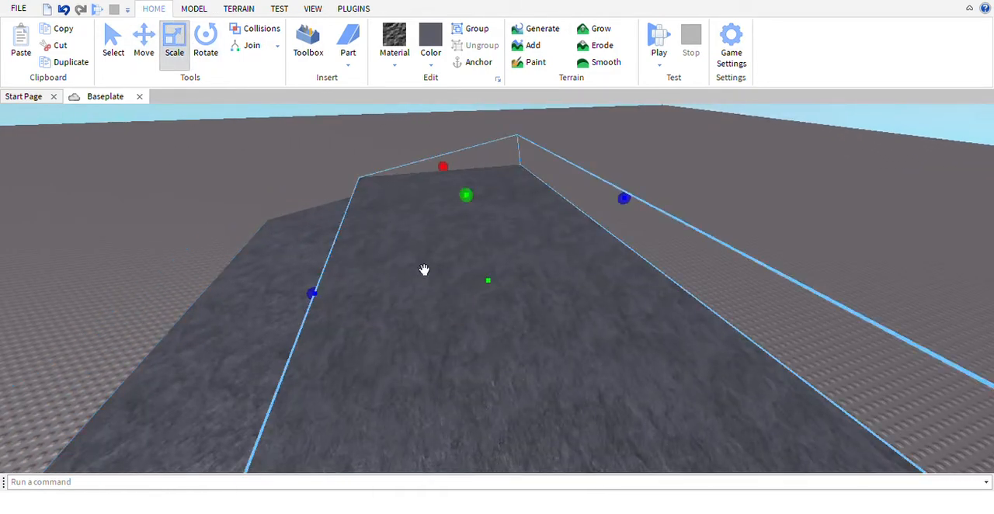
{"action": "left_click", "coordinate": [65, 14]}
{"action": "scroll", "coordinate": [412, 292], "scroll_direction": "up", "scroll_amount": 3}
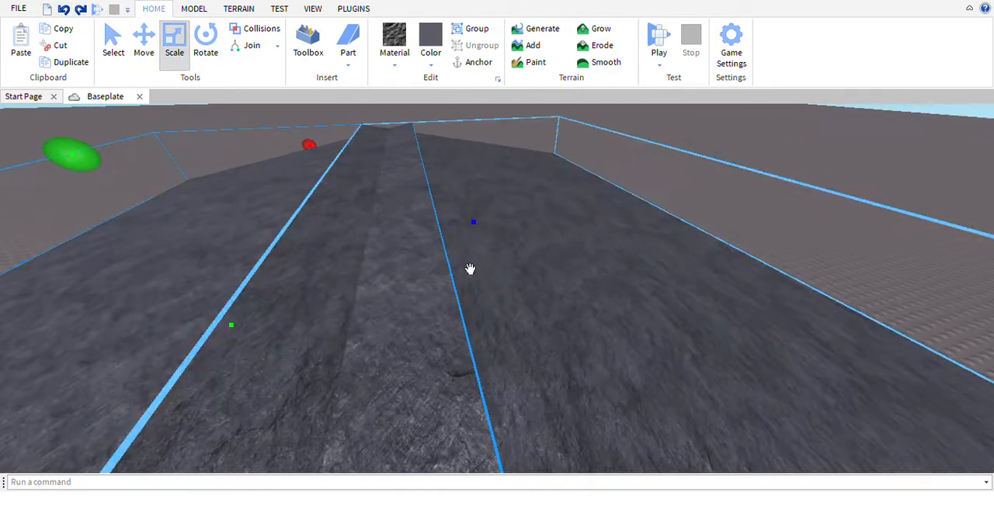
{"action": "left_click_drag", "start_coordinate": [495, 246], "coordinate": [474, 261]}
{"action": "left_click", "coordinate": [493, 322]}
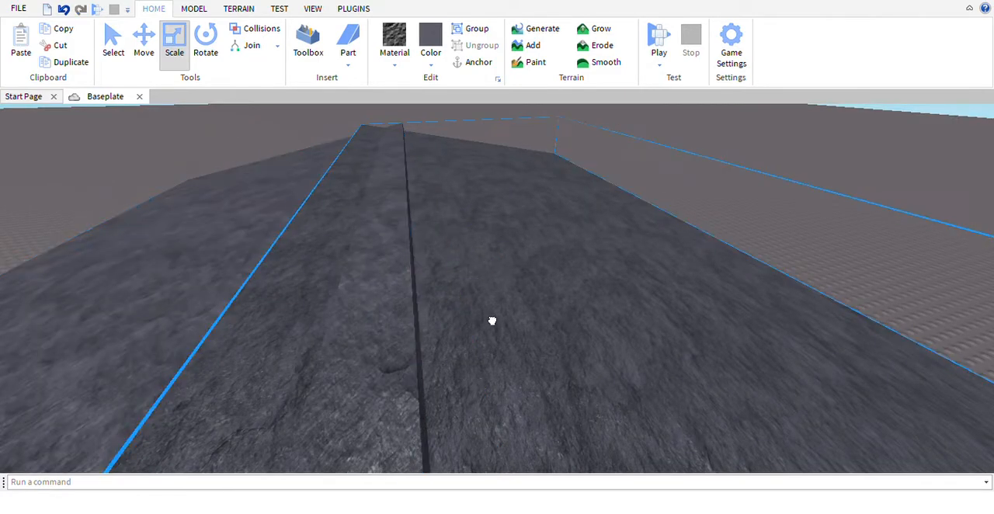
{"action": "key", "text": "a"}
{"action": "left_click_drag", "start_coordinate": [542, 275], "coordinate": [606, 281]}
{"action": "left_click", "coordinate": [615, 284]}
{"action": "key", "text": "d"}
{"action": "left_click_drag", "start_coordinate": [536, 252], "coordinate": [522, 259]}
{"action": "right_click_drag", "start_coordinate": [522, 259], "coordinate": [499, 235]}
{"action": "key", "text": "s"}
{"action": "left_click", "coordinate": [509, 207]}
Look over the gabled roof from outside and the room's ceiling, walls and windows from inside
{"action": "key", "text": "s"}
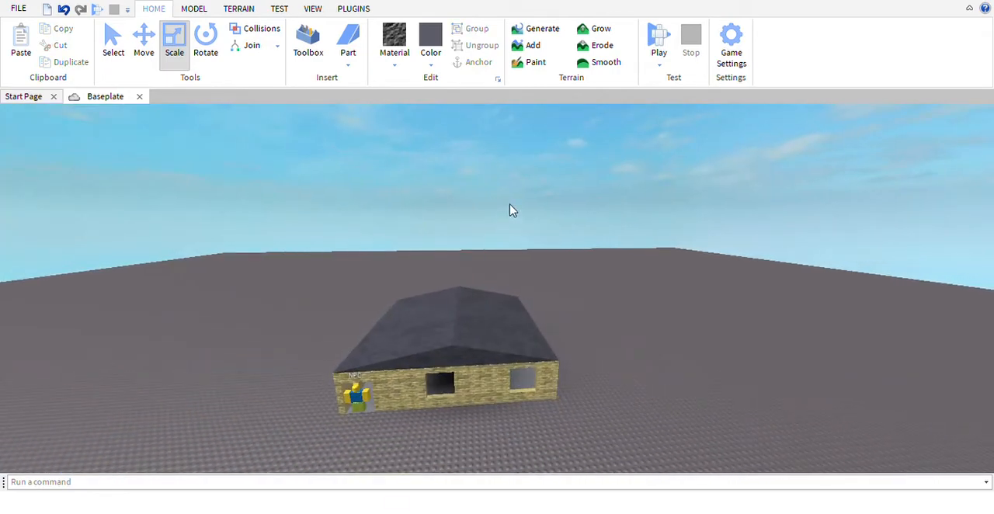
{"action": "key", "text": "w"}
{"action": "right_click_drag", "start_coordinate": [533, 227], "coordinate": [533, 226]}
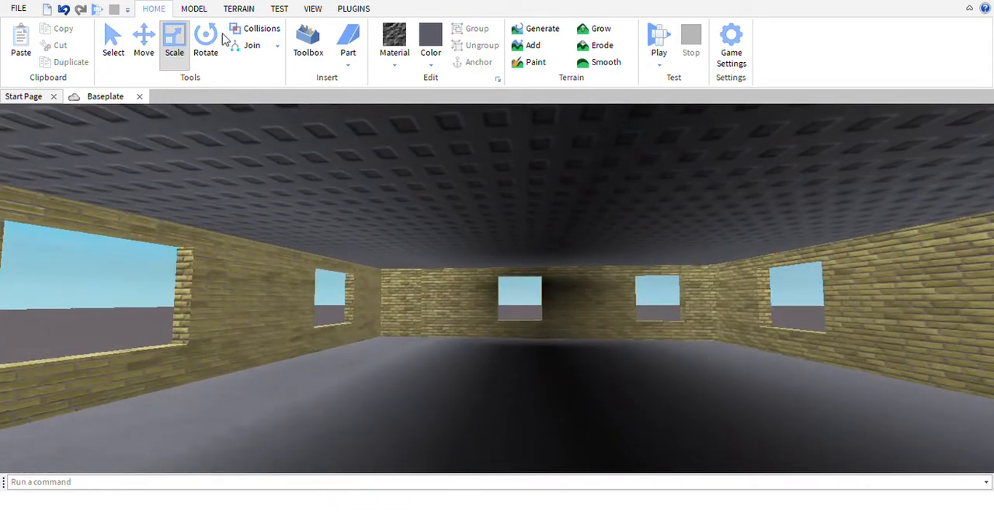
{"action": "left_click", "coordinate": [194, 9]}
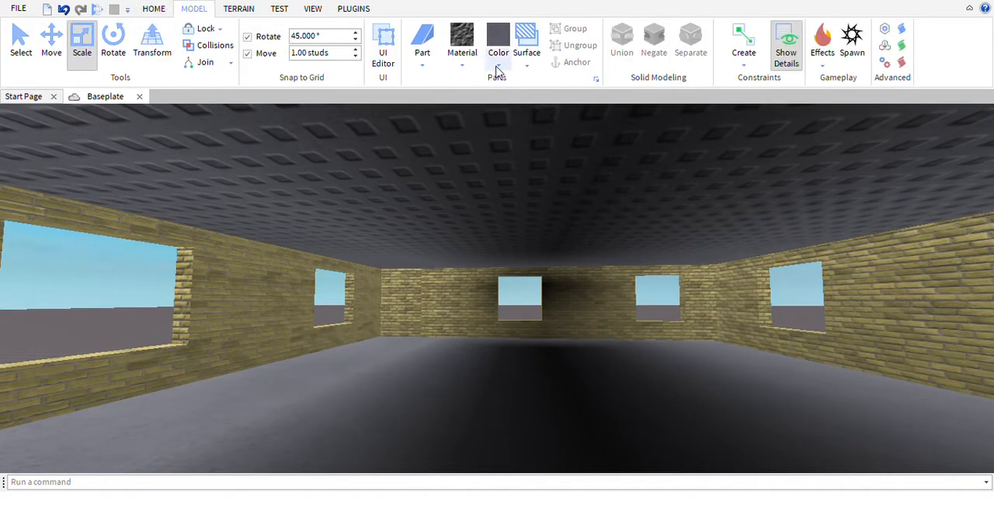
{"action": "left_click", "coordinate": [588, 231]}
{"action": "key", "text": "w"}
{"action": "right_click_drag", "start_coordinate": [535, 323], "coordinate": [535, 322]}
{"action": "key", "text": "s"}
{"action": "left_click", "coordinate": [29, 43]}
{"action": "key", "text": "s"}
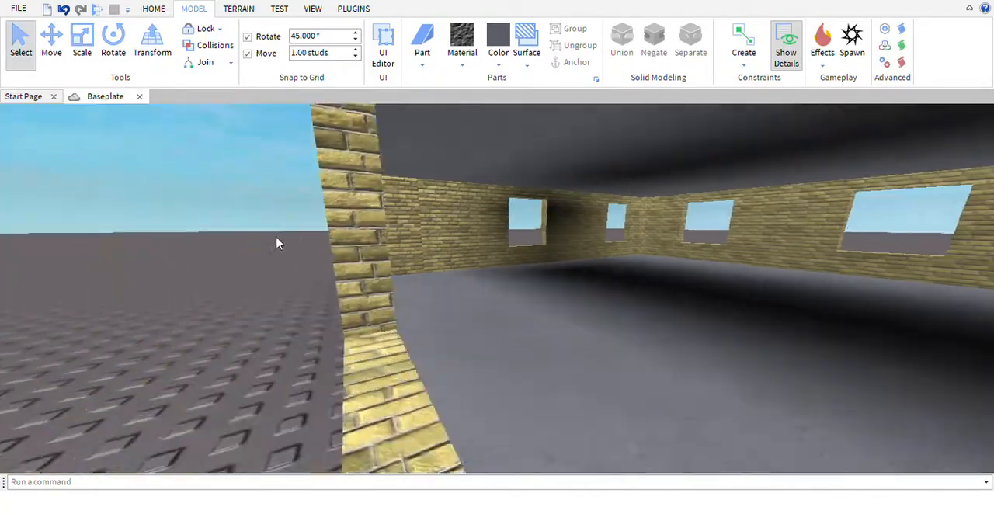
{"action": "right_click_drag", "start_coordinate": [341, 184], "coordinate": [366, 202]}
{"action": "key", "text": "w"}
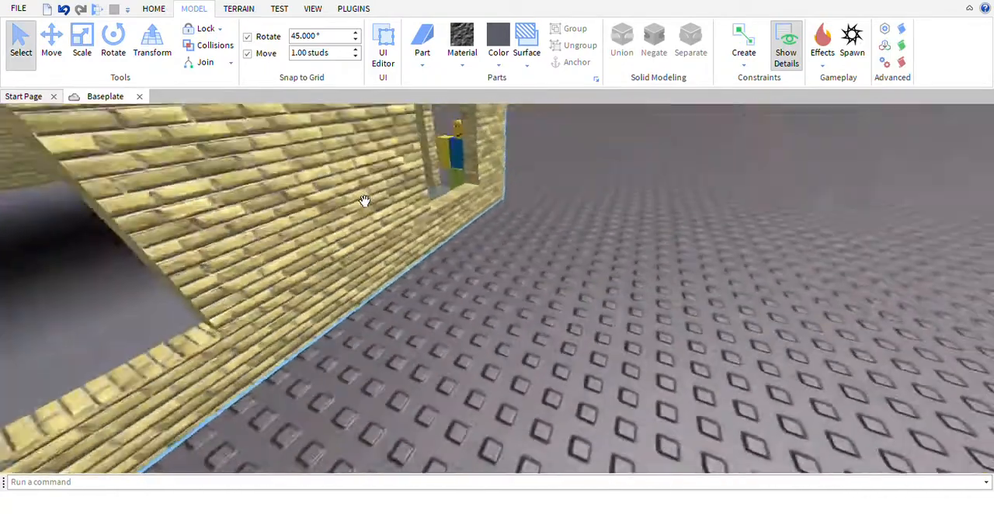
Choose a glass-like material and a blue colour for new parts, and insert a block part beside the house
{"action": "left_click", "coordinate": [457, 160]}
{"action": "left_click", "coordinate": [459, 71]}
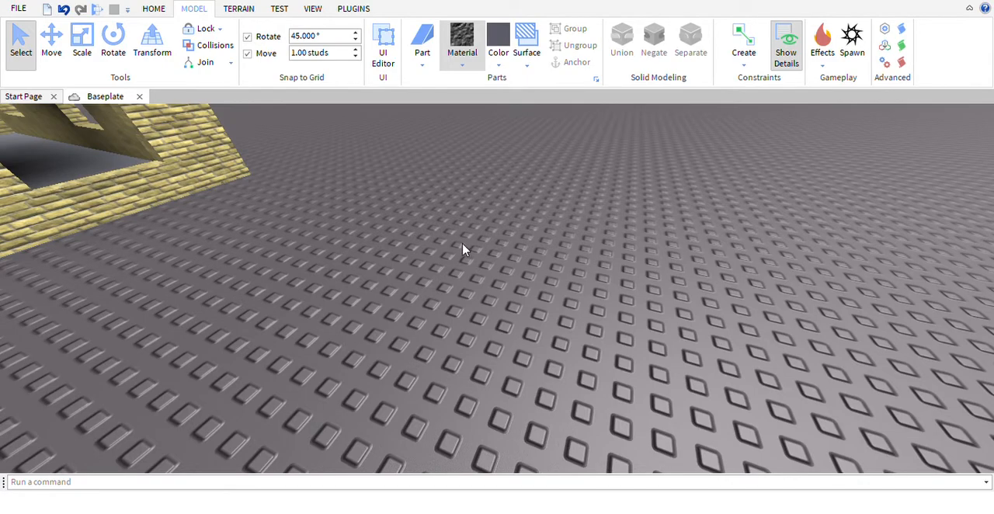
{"action": "right_click_drag", "start_coordinate": [462, 244], "coordinate": [461, 245]}
{"action": "scroll", "coordinate": [462, 244], "scroll_direction": "down", "scroll_amount": 2}
{"action": "scroll", "coordinate": [498, 247], "scroll_direction": "up", "scroll_amount": 1}
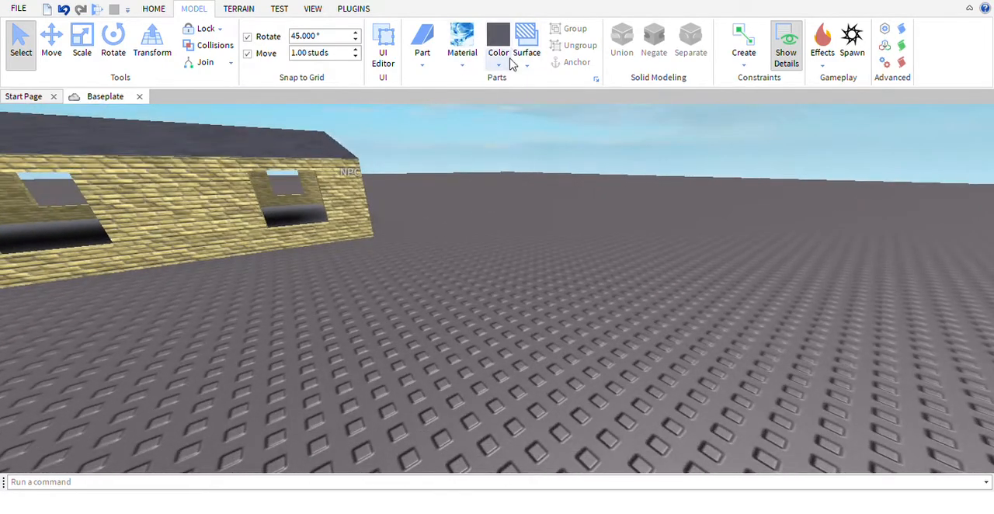
{"action": "right_click_drag", "start_coordinate": [634, 124], "coordinate": [635, 130]}
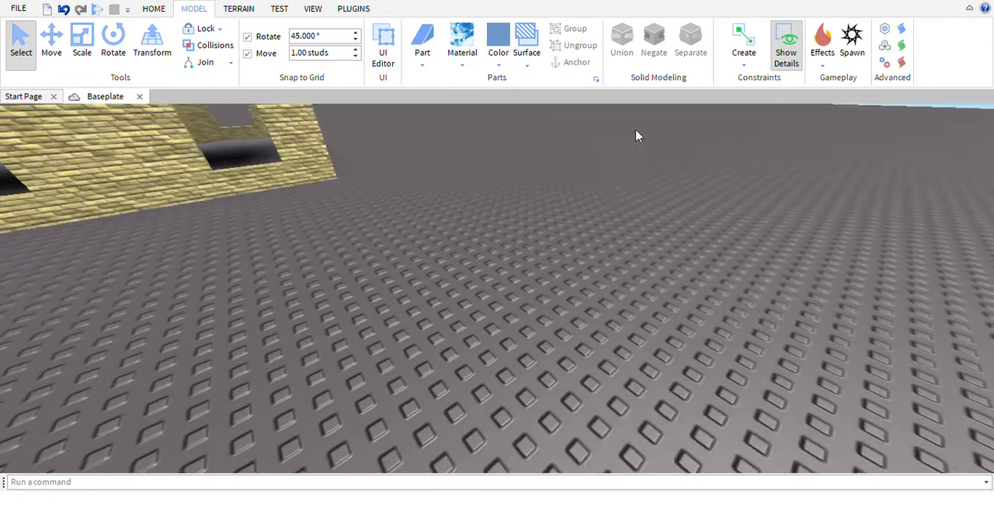
{"action": "scroll", "coordinate": [634, 130], "scroll_direction": "up", "scroll_amount": 2}
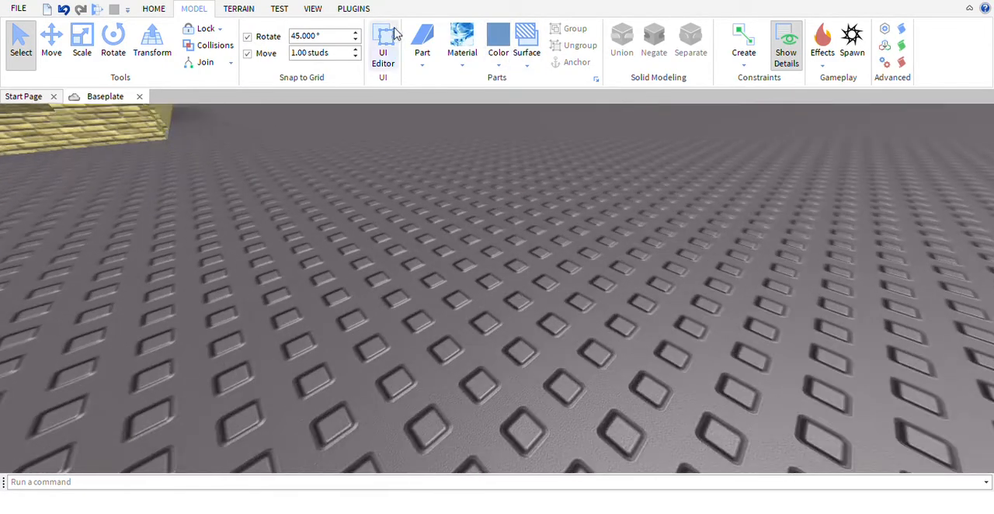
{"action": "left_click", "coordinate": [442, 83]}
{"action": "scroll", "coordinate": [456, 201], "scroll_direction": "down", "scroll_amount": 2}
{"action": "scroll", "coordinate": [456, 197], "scroll_direction": "up", "scroll_amount": 1}
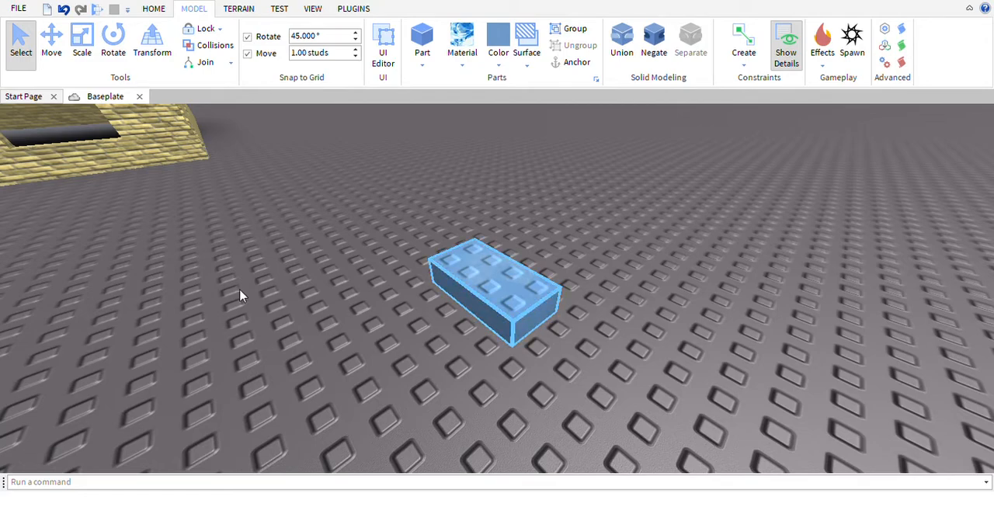
Bring the blue block over to the house and place it against the window opening nearest the NPC's corner
{"action": "right_click_drag", "start_coordinate": [325, 294], "coordinate": [325, 294]}
{"action": "left_click_drag", "start_coordinate": [493, 305], "coordinate": [374, 275]}
{"action": "right_click_drag", "start_coordinate": [375, 275], "coordinate": [374, 275]}
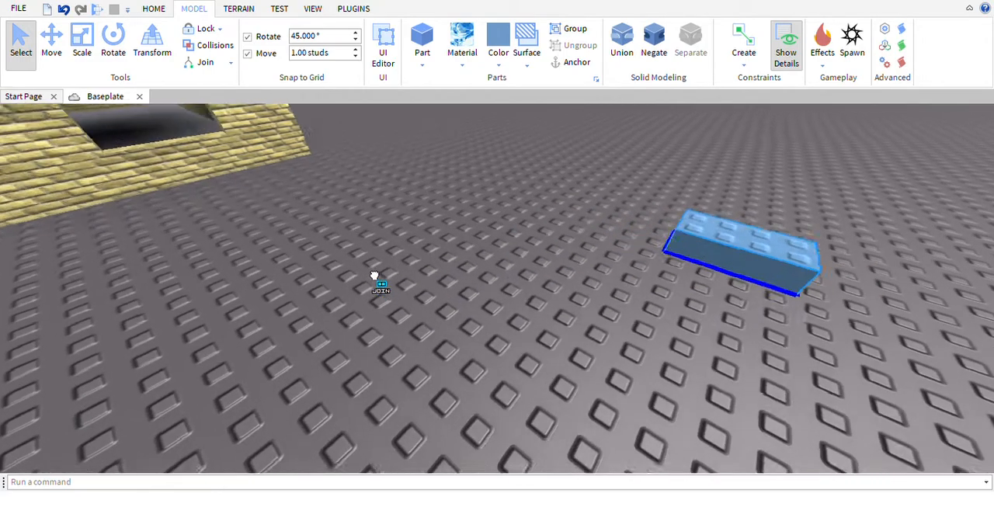
{"action": "left_click_drag", "start_coordinate": [375, 275], "coordinate": [374, 275]}
{"action": "right_click_drag", "start_coordinate": [375, 275], "coordinate": [374, 275]}
{"action": "left_click_drag", "start_coordinate": [375, 275], "coordinate": [456, 299]}
{"action": "scroll", "coordinate": [419, 276], "scroll_direction": "up", "scroll_amount": 4}
{"action": "right_click_drag", "start_coordinate": [455, 298], "coordinate": [459, 300]}
{"action": "left_click_drag", "start_coordinate": [455, 299], "coordinate": [451, 226]}
{"action": "right_click_drag", "start_coordinate": [450, 226], "coordinate": [451, 226]}
{"action": "left_click_drag", "start_coordinate": [450, 226], "coordinate": [452, 262]}
{"action": "right_click_drag", "start_coordinate": [451, 262], "coordinate": [451, 263]}
{"action": "left_click_drag", "start_coordinate": [451, 263], "coordinate": [540, 213]}
{"action": "scroll", "coordinate": [473, 246], "scroll_direction": "down", "scroll_amount": 3}
{"action": "right_click_drag", "start_coordinate": [530, 211], "coordinate": [529, 211]}
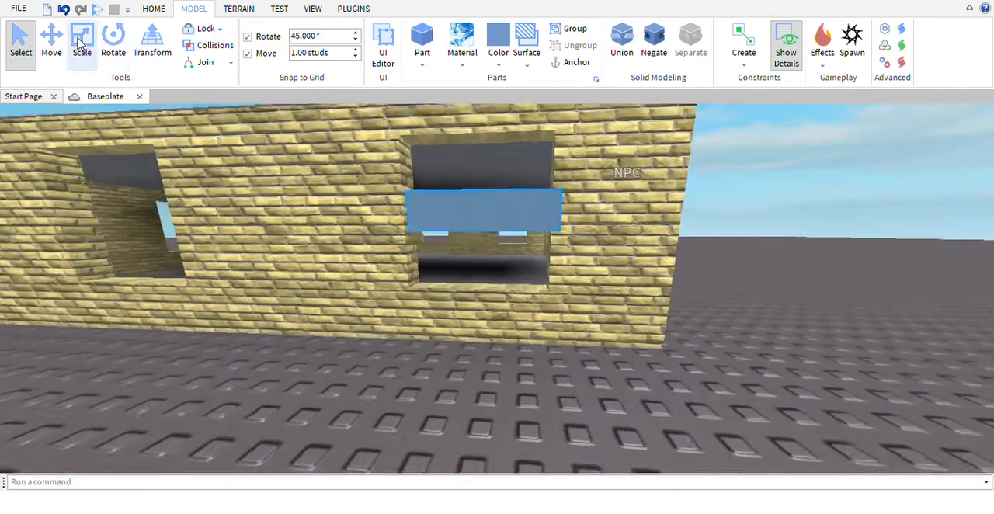
Move the blue block into the window opening so it sits within the wall's thickness
{"action": "left_click", "coordinate": [61, 44]}
{"action": "scroll", "coordinate": [565, 251], "scroll_direction": "down", "scroll_amount": 3}
{"action": "key", "text": "a"}
{"action": "right_click_drag", "start_coordinate": [574, 251], "coordinate": [575, 251]}
{"action": "left_click_drag", "start_coordinate": [642, 271], "coordinate": [574, 239]}
Scale the blue block in height and width to fill the whole window opening as a pane
{"action": "left_click", "coordinate": [82, 46]}
{"action": "scroll", "coordinate": [548, 188], "scroll_direction": "up", "scroll_amount": 1}
{"action": "right_click_drag", "start_coordinate": [549, 189], "coordinate": [549, 189]}
{"action": "key", "text": "d"}
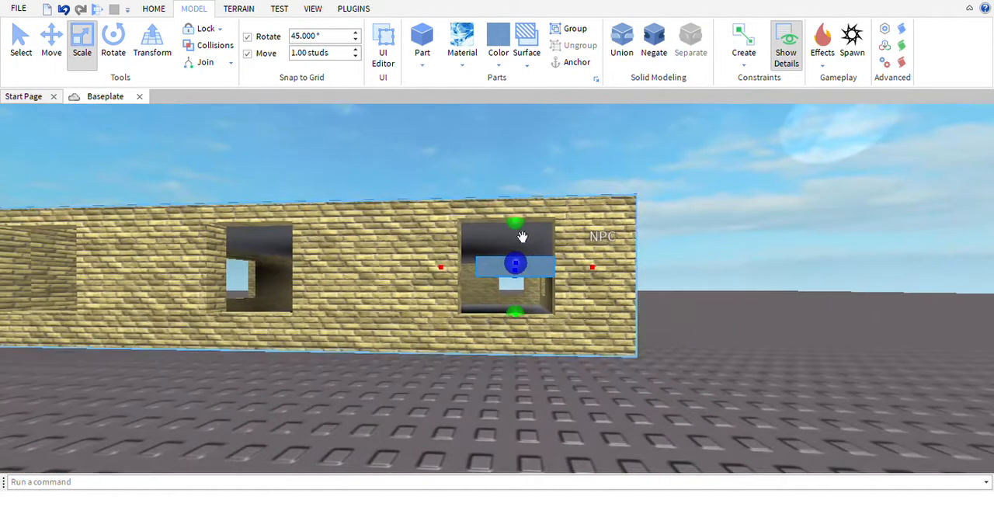
{"action": "left_click_drag", "start_coordinate": [521, 235], "coordinate": [543, 210]}
{"action": "scroll", "coordinate": [557, 340], "scroll_direction": "up", "scroll_amount": 3}
{"action": "left_click_drag", "start_coordinate": [552, 343], "coordinate": [545, 445]}
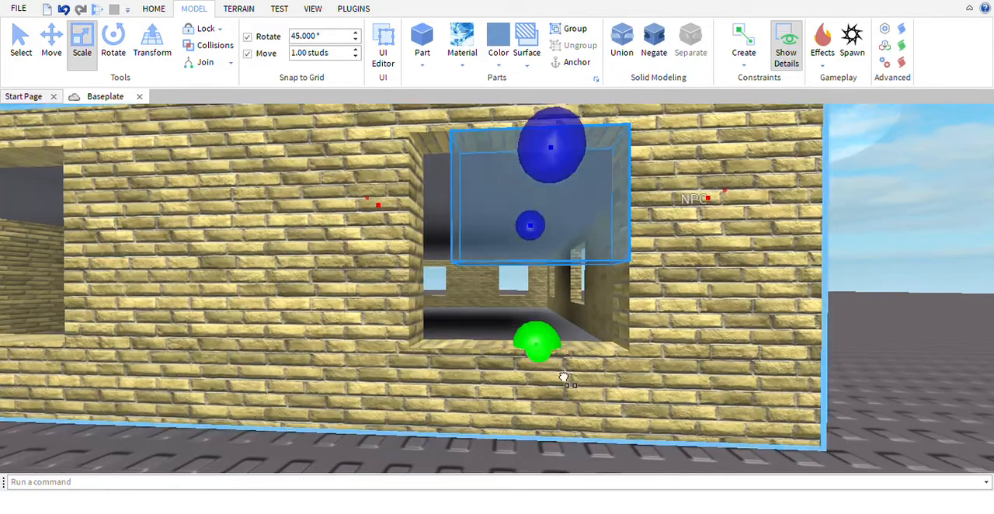
{"action": "key", "text": "a"}
{"action": "left_click_drag", "start_coordinate": [528, 248], "coordinate": [499, 279]}
{"action": "key", "text": "s"}
{"action": "key", "text": "d"}
{"action": "key", "text": "w"}
{"action": "key", "text": "s"}
{"action": "key", "text": "a"}
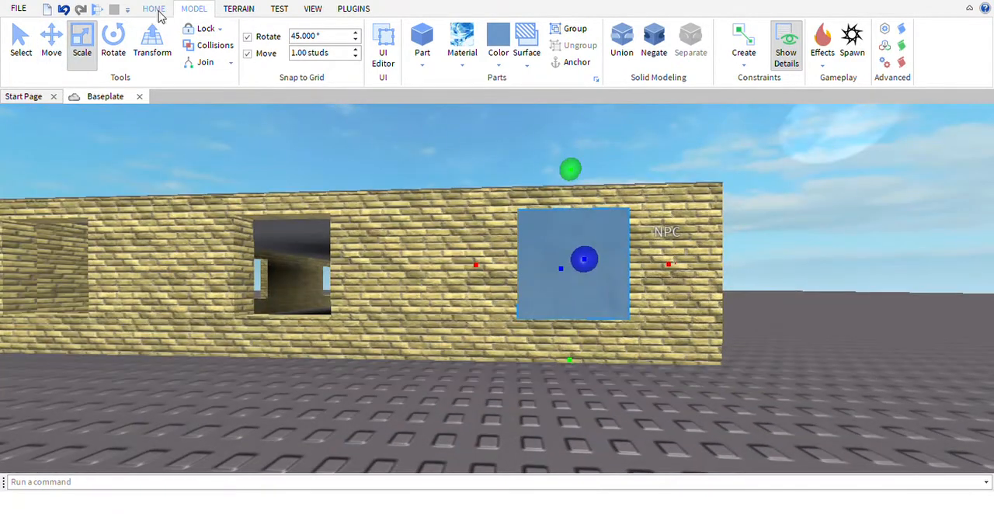
Use the F3X building tools to set the blue window pane's transparency to 0.6
{"action": "left_click", "coordinate": [356, 9]}
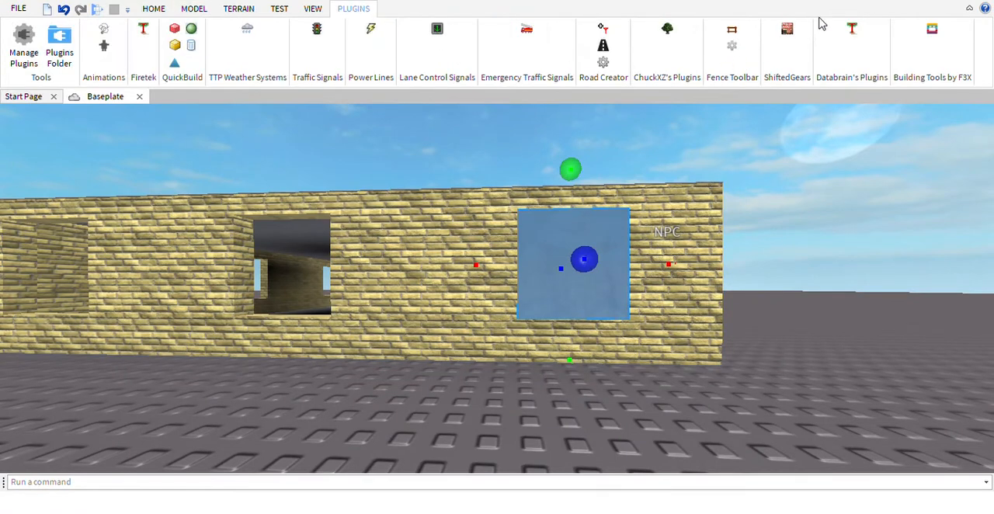
{"action": "left_click", "coordinate": [935, 28]}
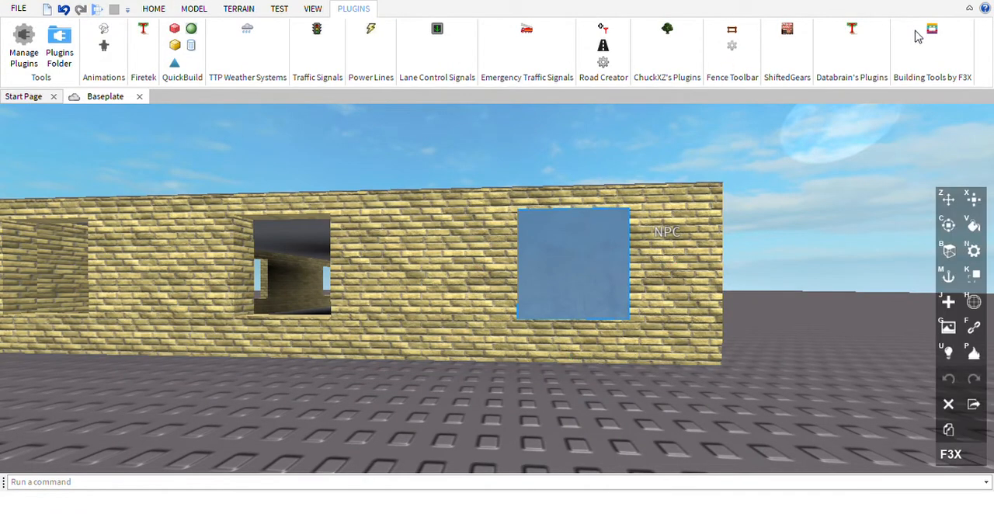
{"action": "left_click", "coordinate": [974, 301]}
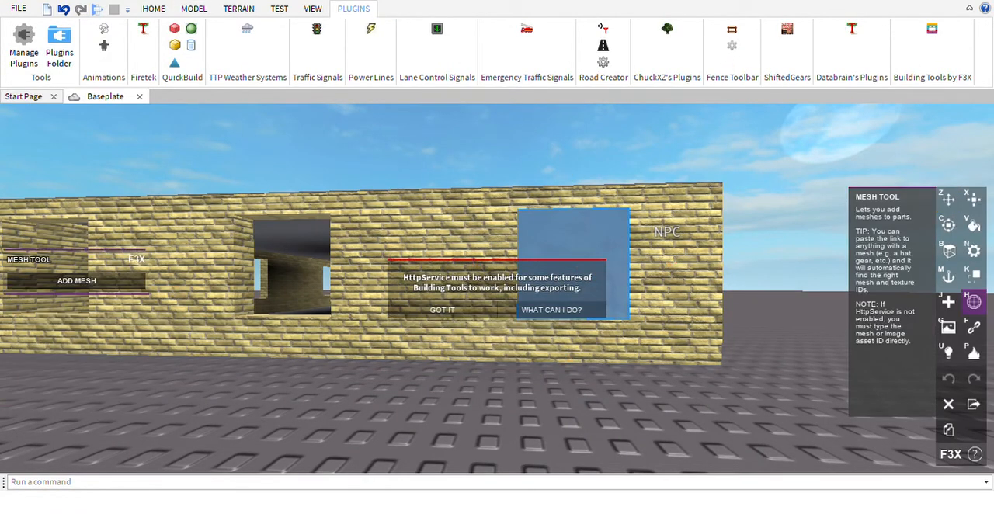
{"action": "left_click", "coordinate": [438, 316]}
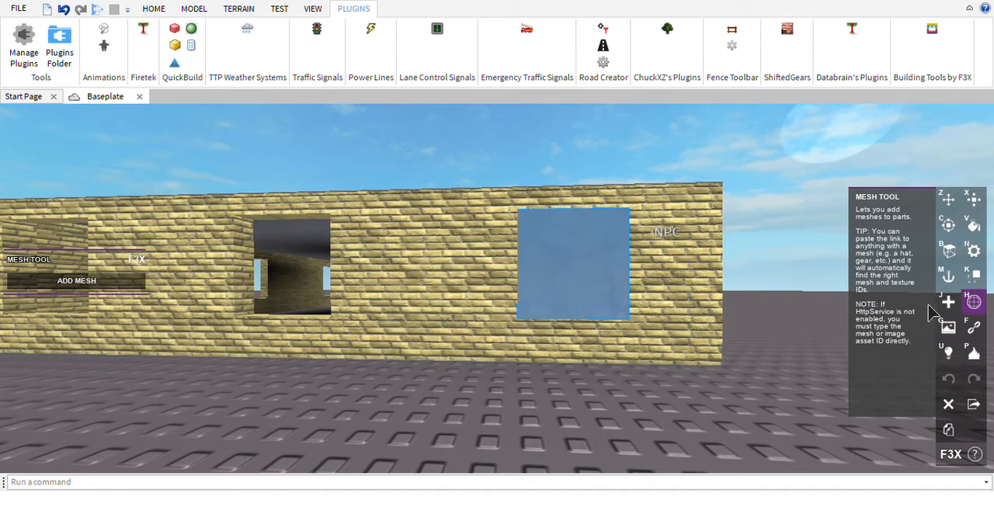
{"action": "key", "text": "k"}
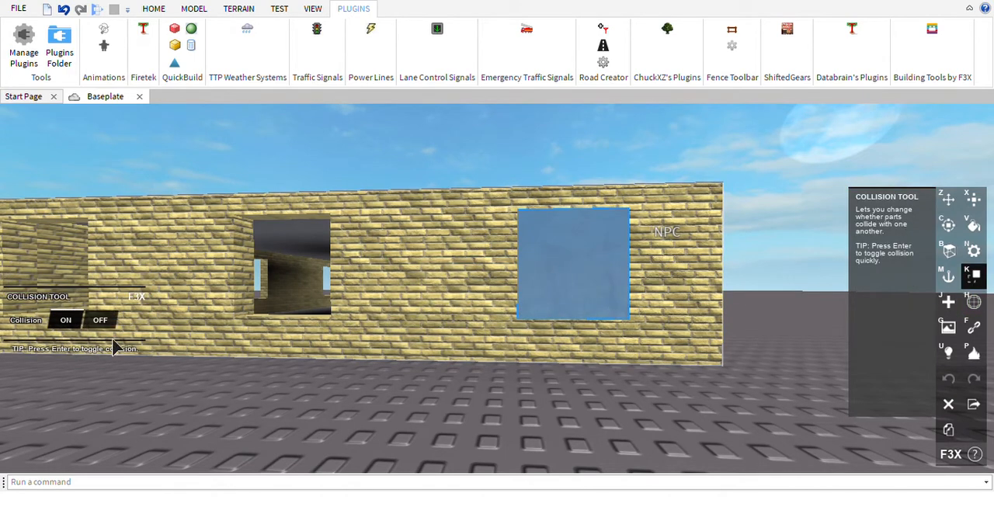
{"action": "key", "text": "n"}
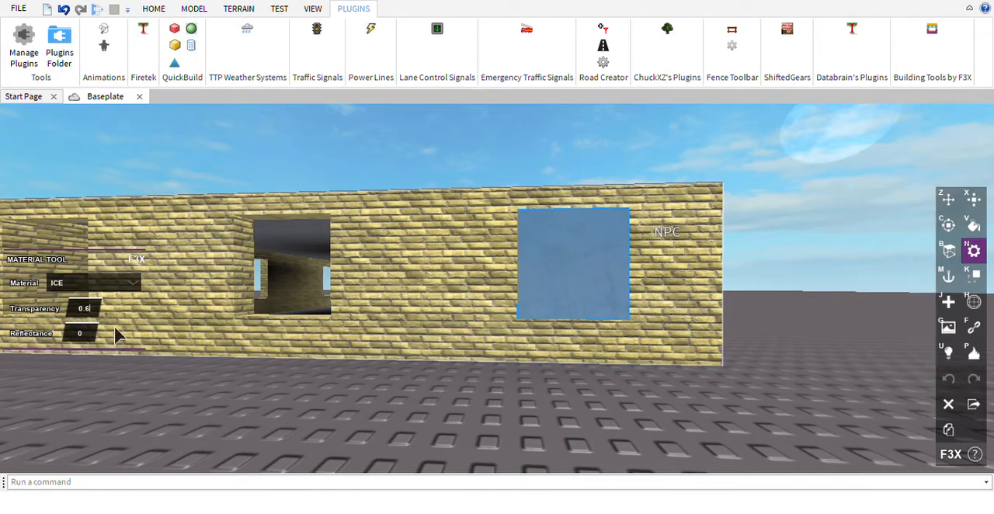
{"action": "left_click", "coordinate": [98, 312]}
{"action": "key", "text": "Return"}
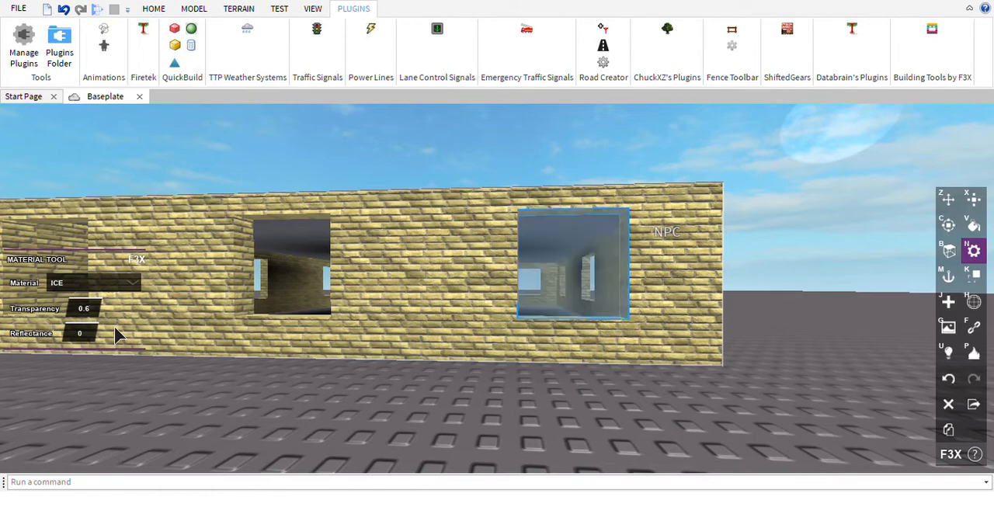
Leave the F3X tools and duplicate the transparent pane, ready to move the copy
{"action": "right_click_drag", "start_coordinate": [437, 229], "coordinate": [208, 10]}
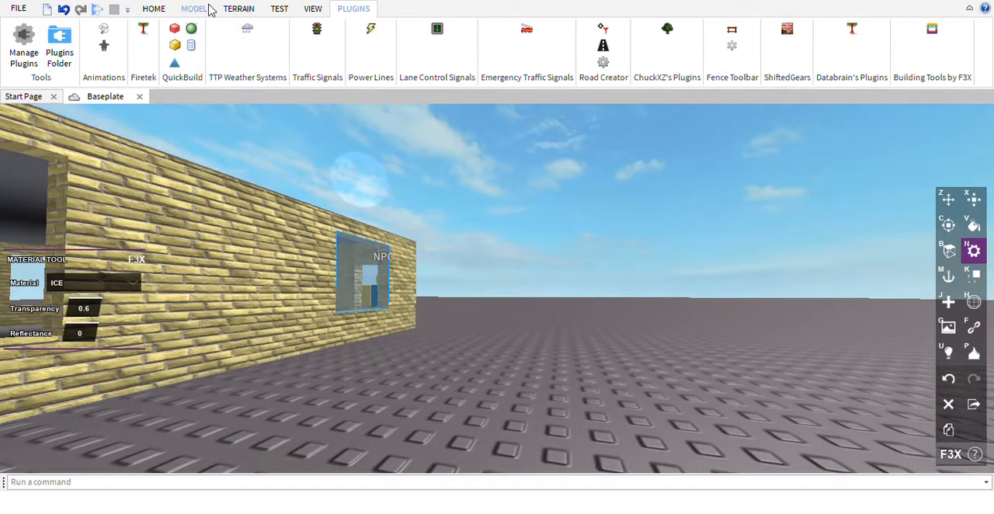
{"action": "left_click", "coordinate": [154, 8]}
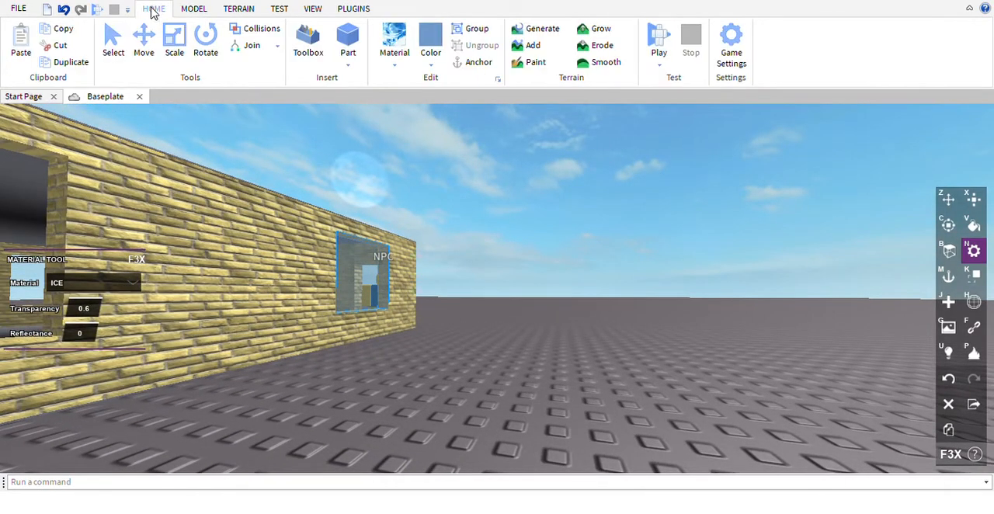
{"action": "left_click", "coordinate": [112, 43]}
{"action": "right_click_drag", "start_coordinate": [473, 156], "coordinate": [440, 324]}
{"action": "left_click", "coordinate": [440, 324]}
{"action": "key", "text": "f"}
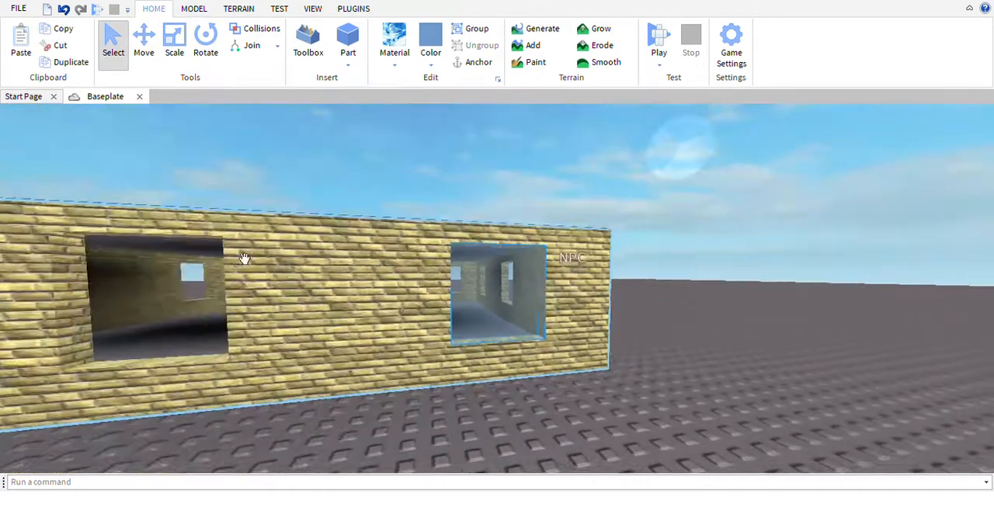
{"action": "left_click", "coordinate": [87, 66]}
{"action": "left_click", "coordinate": [143, 62]}
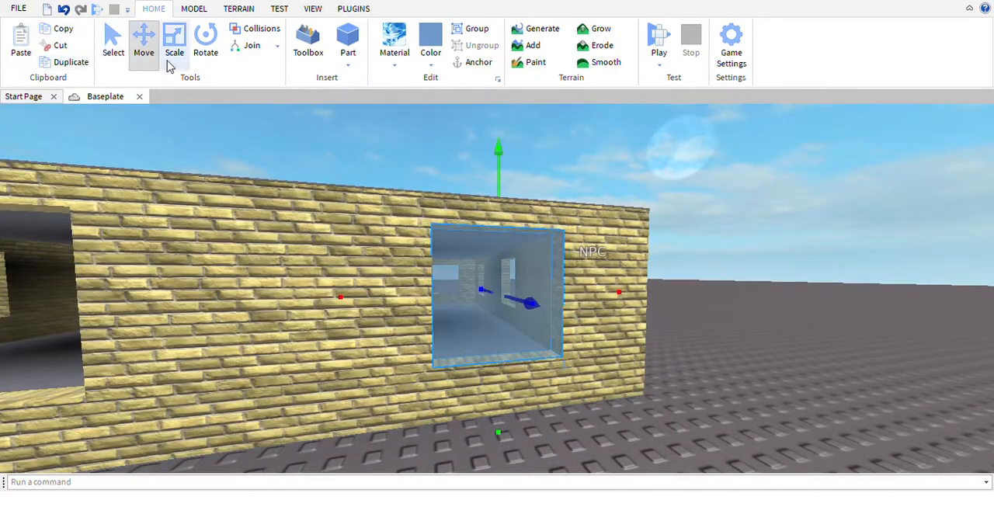
Move the copied pane into the middle window of the same wall, and place another duplicate in that wall's third window
{"action": "key", "text": "w"}
{"action": "key", "text": "s"}
{"action": "key", "text": "d"}
{"action": "key", "text": "s"}
{"action": "key", "text": "a"}
{"action": "left_click_drag", "start_coordinate": [558, 296], "coordinate": [515, 333]}
{"action": "left_click", "coordinate": [72, 68]}
{"action": "key", "text": "a"}
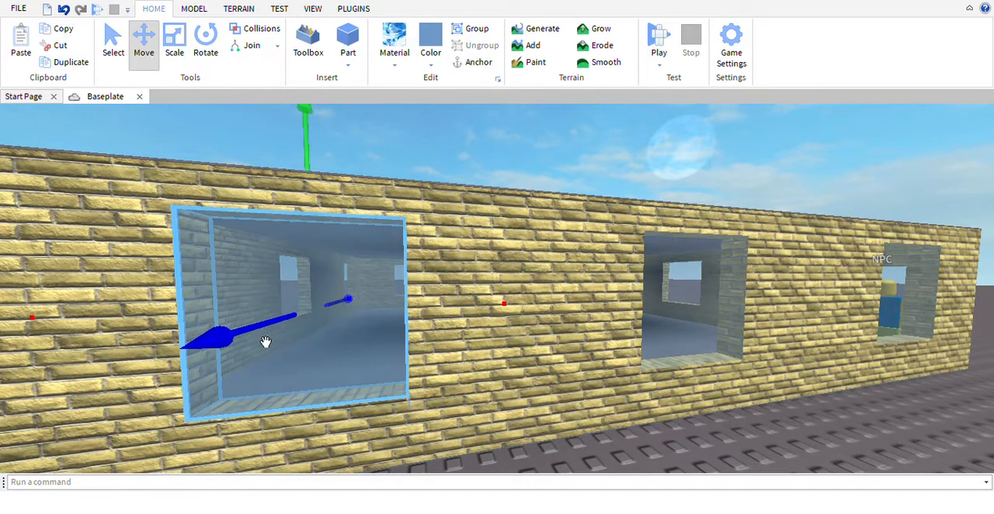
Carry a pane across the inside of the house and fit it into the facing window of the opposite long wall
{"action": "key", "text": "w"}
{"action": "right_click_drag", "start_coordinate": [266, 342], "coordinate": [398, 351]}
{"action": "key", "text": "s"}
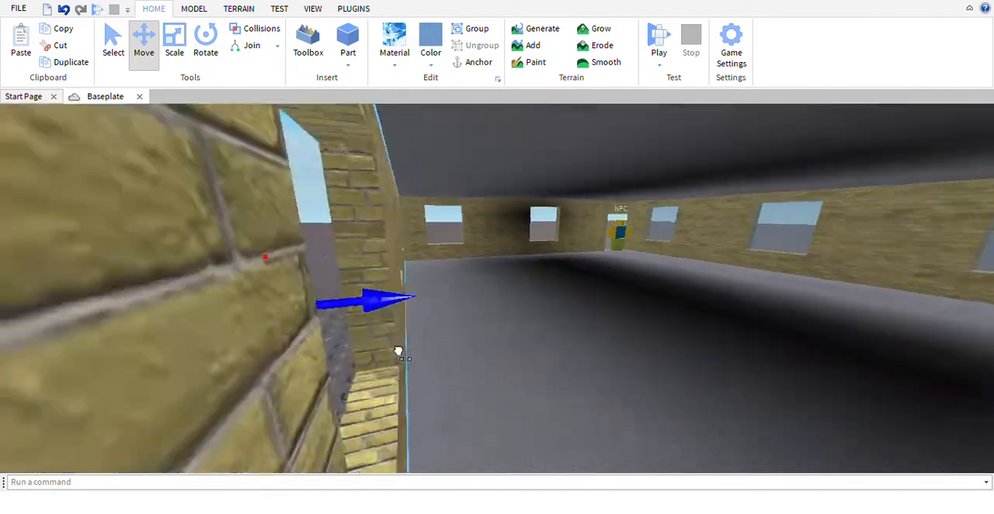
{"action": "left_click_drag", "start_coordinate": [398, 351], "coordinate": [535, 319]}
{"action": "key", "text": "s"}
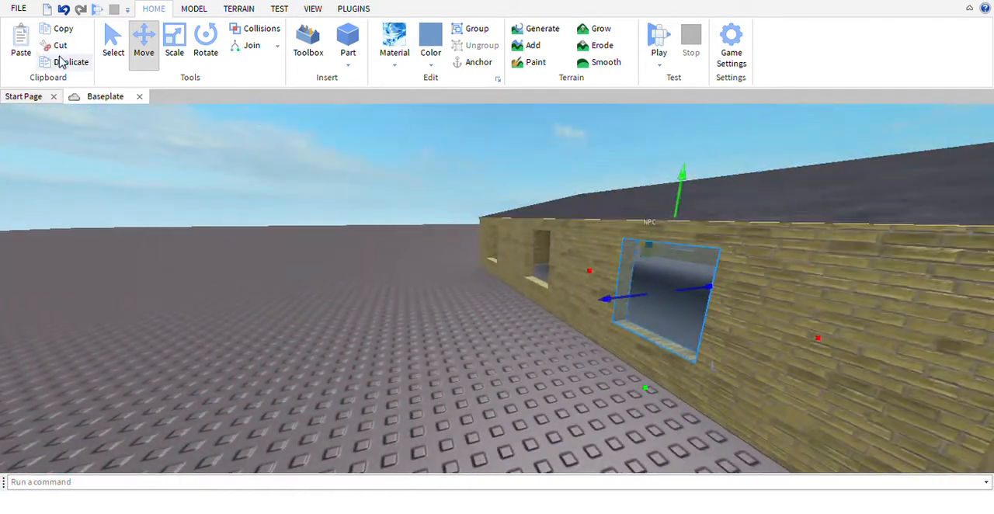
Duplicate the pane and slide the copy along the opposite long wall into its middle window
{"action": "left_click", "coordinate": [62, 62]}
{"action": "key", "text": "w"}
{"action": "key", "text": "f"}
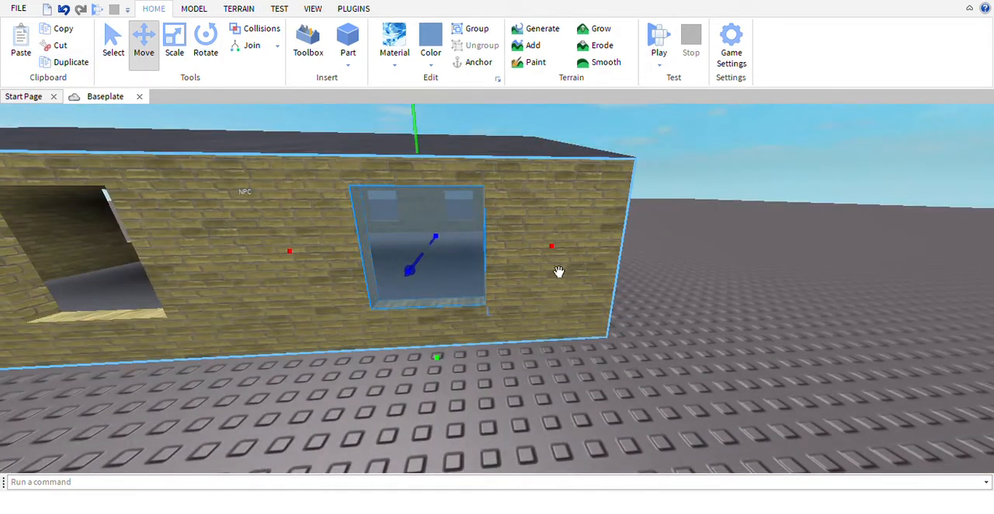
{"action": "scroll", "coordinate": [572, 275], "scroll_direction": "up", "scroll_amount": 5}
{"action": "left_click_drag", "start_coordinate": [517, 274], "coordinate": [684, 275]}
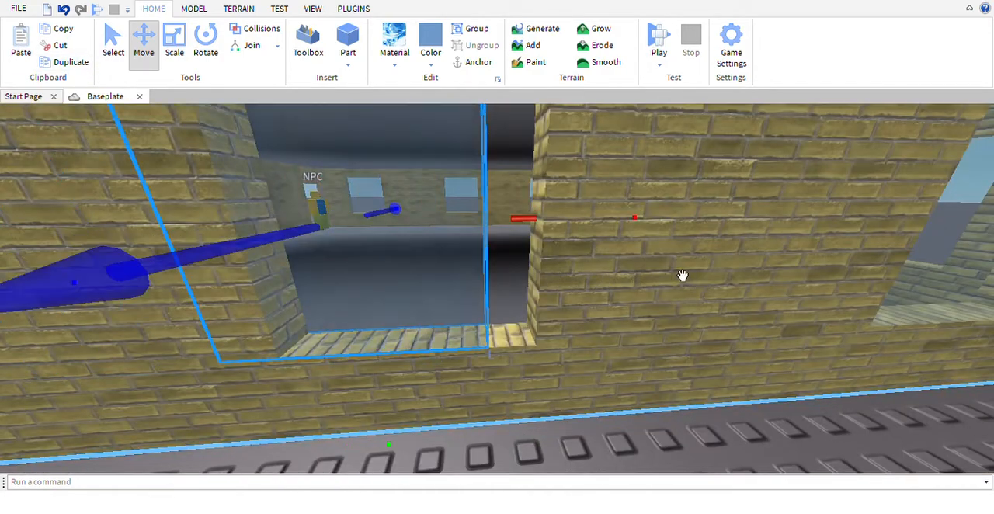
{"action": "left_click_drag", "start_coordinate": [547, 228], "coordinate": [477, 275]}
{"action": "key", "text": "s"}
{"action": "key", "text": "w"}
Duplicate the pane once more and place the copy in the last empty window of the opposite long wall
{"action": "left_click", "coordinate": [64, 66]}
{"action": "key", "text": "a"}
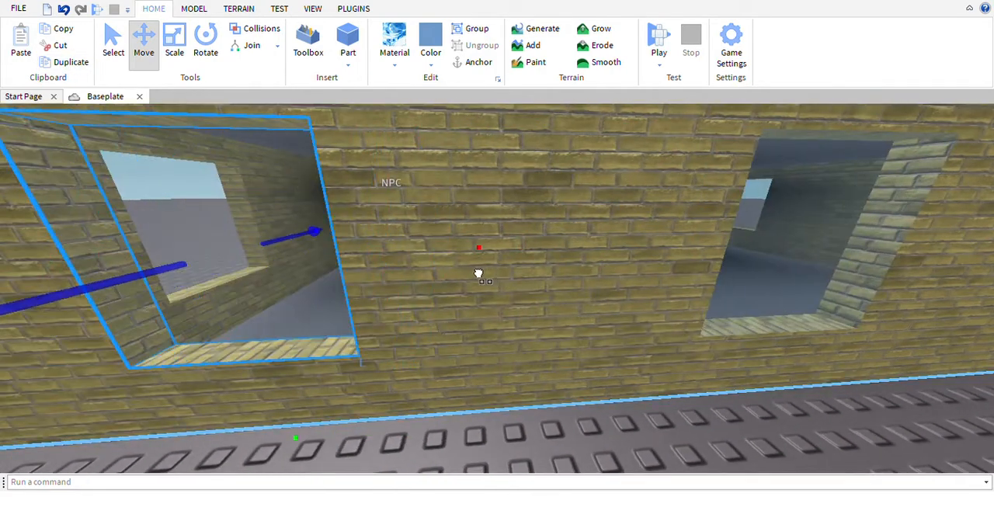
{"action": "key", "text": "s"}
Rotate a copy of the pane about its vertical axis so it lines up with the adjoining end wall
{"action": "left_click", "coordinate": [205, 48]}
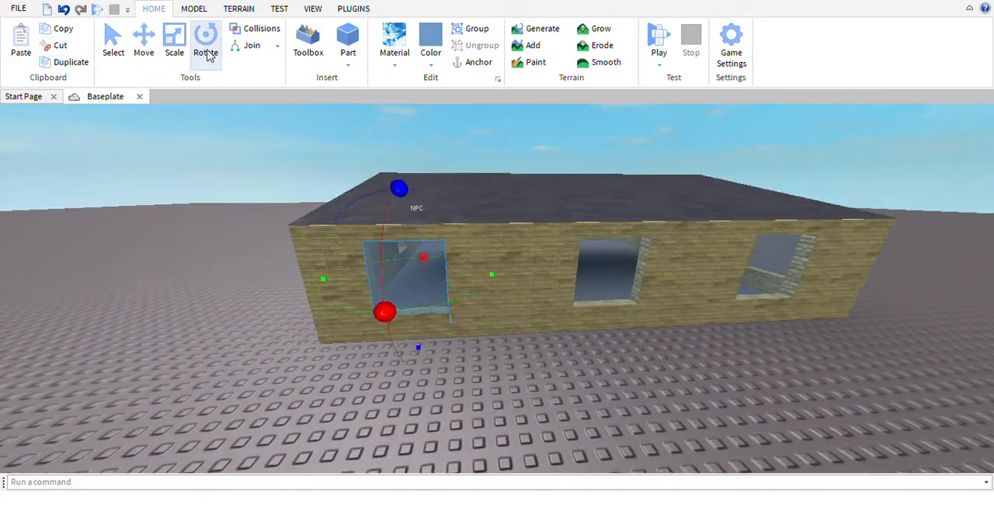
{"action": "key", "text": "w"}
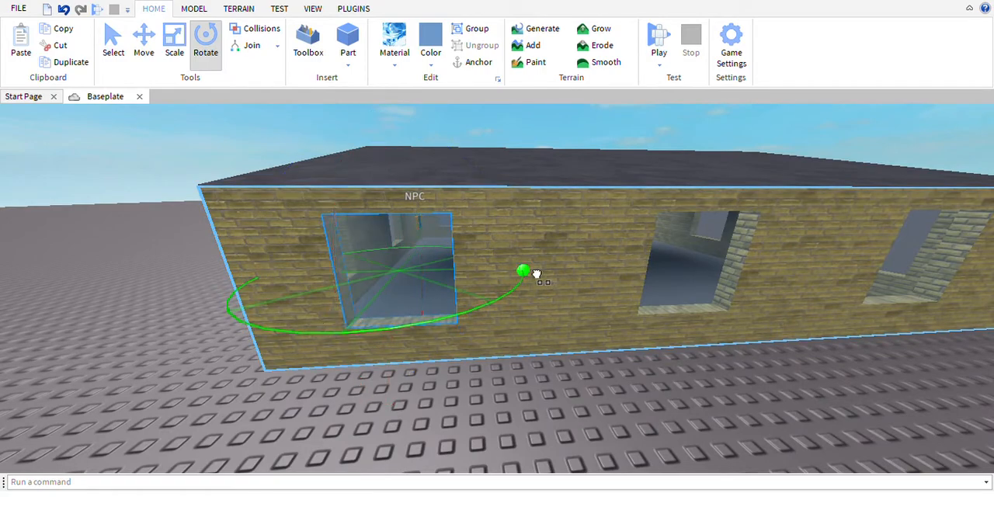
{"action": "left_click_drag", "start_coordinate": [523, 273], "coordinate": [388, 221]}
Move the rotated pane into the doorway wall's window farthest from the doorway, within the wall's thickness
{"action": "left_click", "coordinate": [143, 43]}
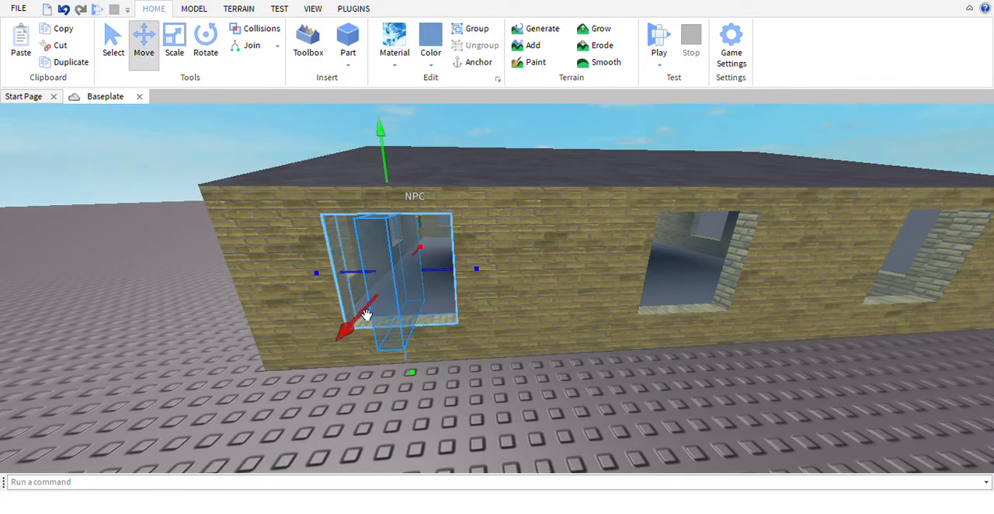
{"action": "key", "text": "w"}
{"action": "left_click_drag", "start_coordinate": [386, 333], "coordinate": [390, 315]}
{"action": "right_click_drag", "start_coordinate": [391, 318], "coordinate": [391, 315]}
{"action": "left_click_drag", "start_coordinate": [391, 315], "coordinate": [433, 303]}
{"action": "key", "text": "s"}
{"action": "key", "text": "w"}
{"action": "left_click_drag", "start_coordinate": [582, 306], "coordinate": [555, 309]}
{"action": "key", "text": "w"}
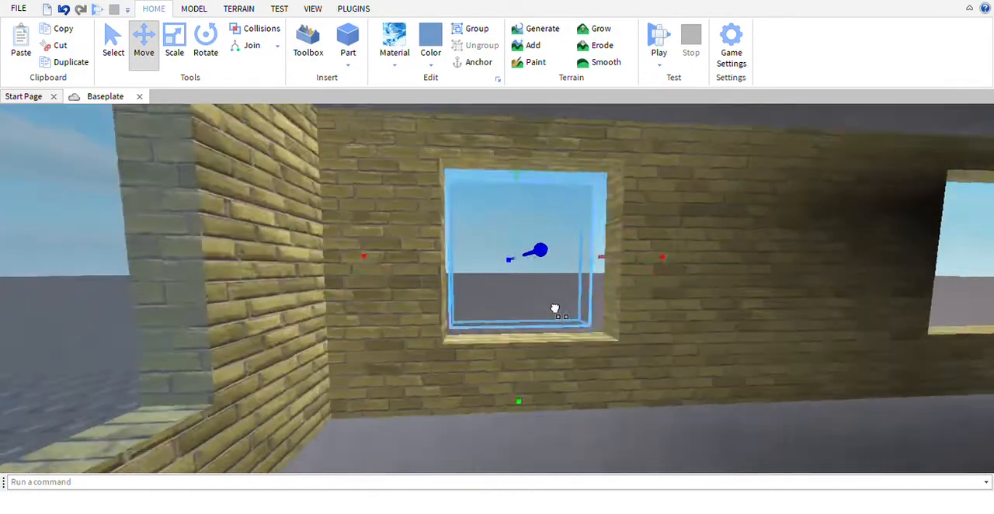
{"action": "right_click_drag", "start_coordinate": [554, 308], "coordinate": [535, 307]}
{"action": "left_click_drag", "start_coordinate": [555, 308], "coordinate": [516, 304]}
{"action": "key", "text": "s"}
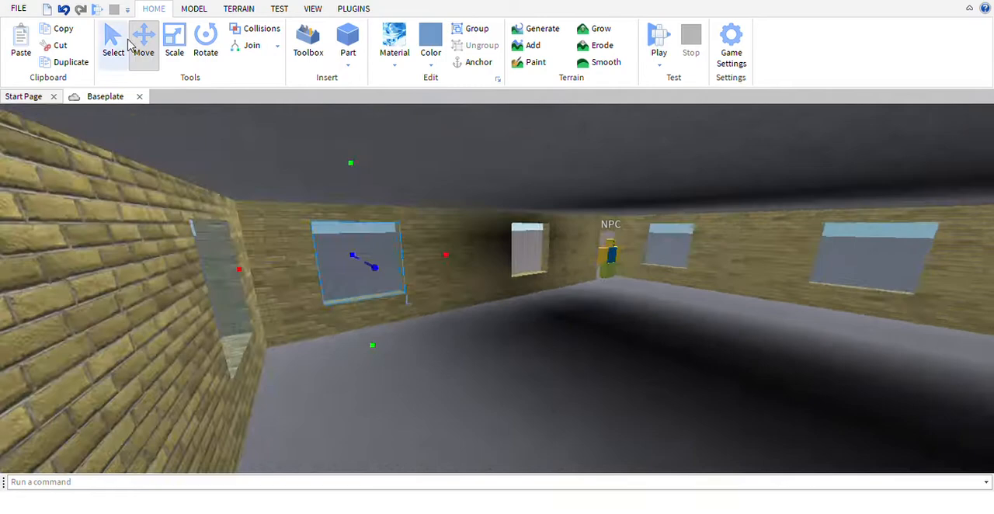
Duplicate the rotated pane and move the copy into the window nearest the doorway
{"action": "left_click", "coordinate": [73, 66]}
{"action": "right_click_drag", "start_coordinate": [481, 272], "coordinate": [440, 244]}
{"action": "key", "text": "w"}
{"action": "key", "text": "d"}
{"action": "left_click_drag", "start_coordinate": [560, 337], "coordinate": [625, 337]}
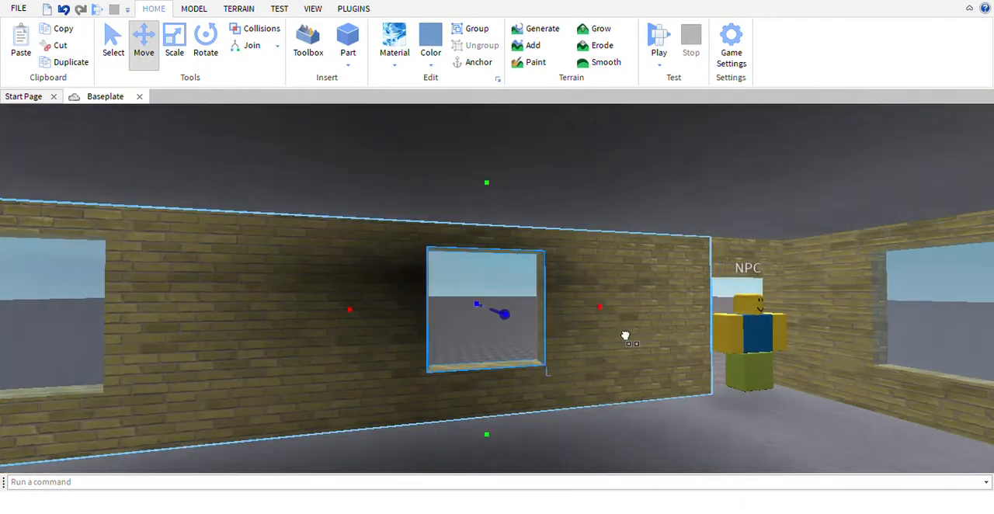
Duplicate the pane and carry the copy across the house into a window of the end wall opposite the doorway
{"action": "left_click", "coordinate": [86, 63]}
{"action": "key", "text": "w"}
{"action": "key", "text": "d"}
{"action": "left_click", "coordinate": [88, 65]}
{"action": "right_click_drag", "start_coordinate": [404, 272], "coordinate": [264, 315]}
{"action": "key", "text": "s"}
{"action": "left_click_drag", "start_coordinate": [355, 322], "coordinate": [283, 334]}
{"action": "right_click_drag", "start_coordinate": [355, 322], "coordinate": [283, 334]}
{"action": "left_click_drag", "start_coordinate": [284, 334], "coordinate": [304, 319]}
{"action": "right_click_drag", "start_coordinate": [283, 334], "coordinate": [304, 319]}
{"action": "key", "text": "w"}
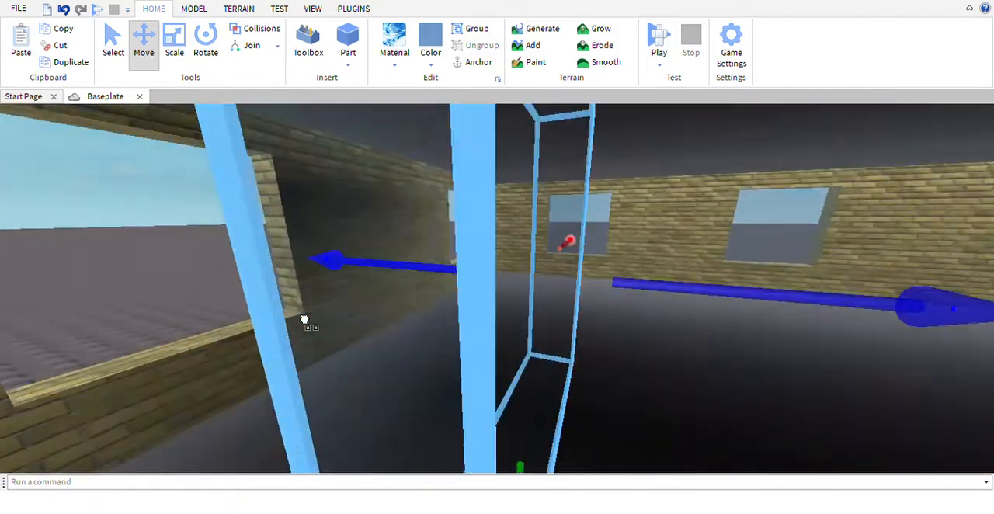
{"action": "left_click_drag", "start_coordinate": [303, 320], "coordinate": [269, 320]}
{"action": "right_click_drag", "start_coordinate": [304, 319], "coordinate": [269, 320]}
{"action": "left_click_drag", "start_coordinate": [269, 320], "coordinate": [209, 320]}
{"action": "key", "text": "s"}
{"action": "right_click_drag", "start_coordinate": [209, 320], "coordinate": [233, 263]}
Duplicate that pane and slide the copy into the neighbouring empty window of the same end wall
{"action": "left_click", "coordinate": [69, 65]}
{"action": "key", "text": "w"}
{"action": "key", "text": "a"}
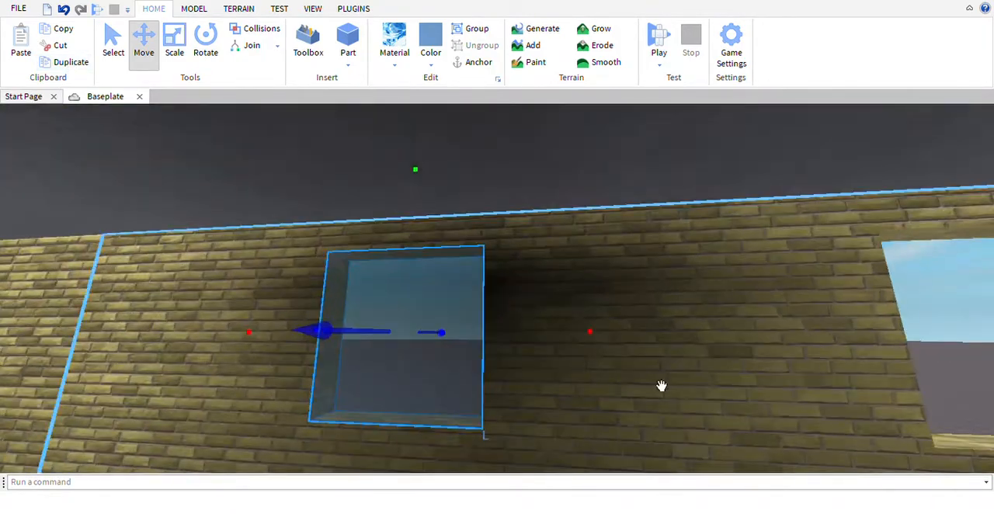
{"action": "key", "text": "d"}
{"action": "left_click_drag", "start_coordinate": [592, 334], "coordinate": [773, 387]}
{"action": "key", "text": "a"}
{"action": "right_click_drag", "start_coordinate": [654, 378], "coordinate": [655, 377]}
Examine the house and its glazed windows from outside
{"action": "key", "text": "w"}
{"action": "key", "text": "w"}
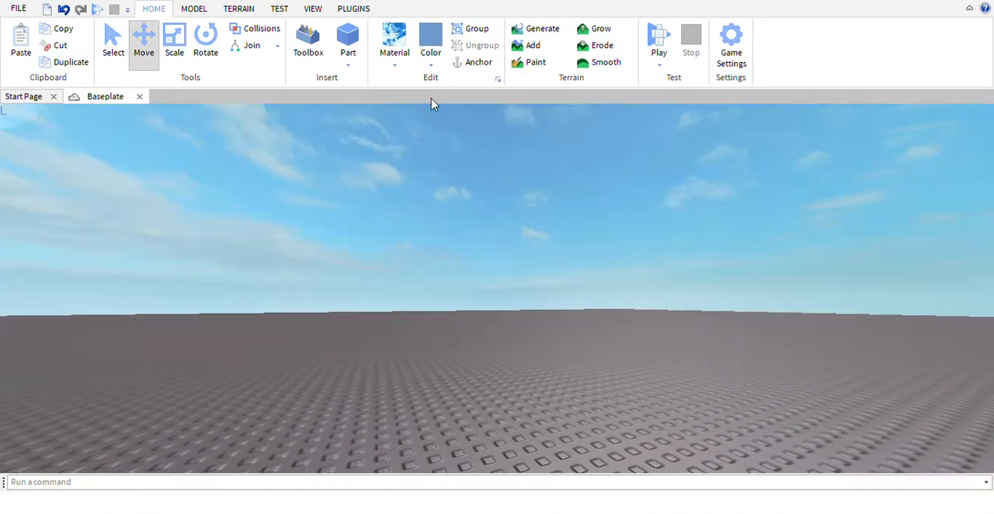
{"action": "left_click", "coordinate": [453, 166]}
{"action": "right_click_drag", "start_coordinate": [454, 166], "coordinate": [473, 155]}
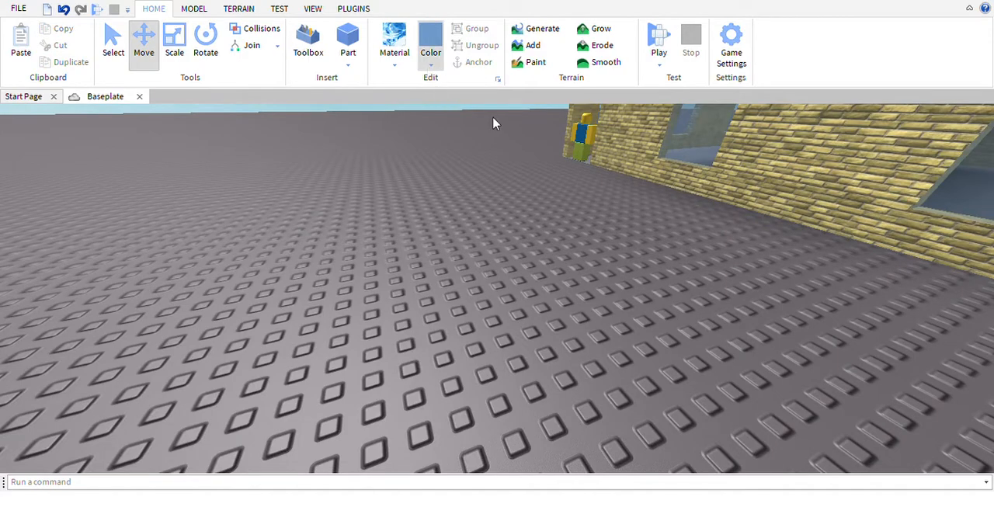
{"action": "right_click_drag", "start_coordinate": [750, 276], "coordinate": [750, 275]}
{"action": "key", "text": "a"}
{"action": "key", "text": "w"}
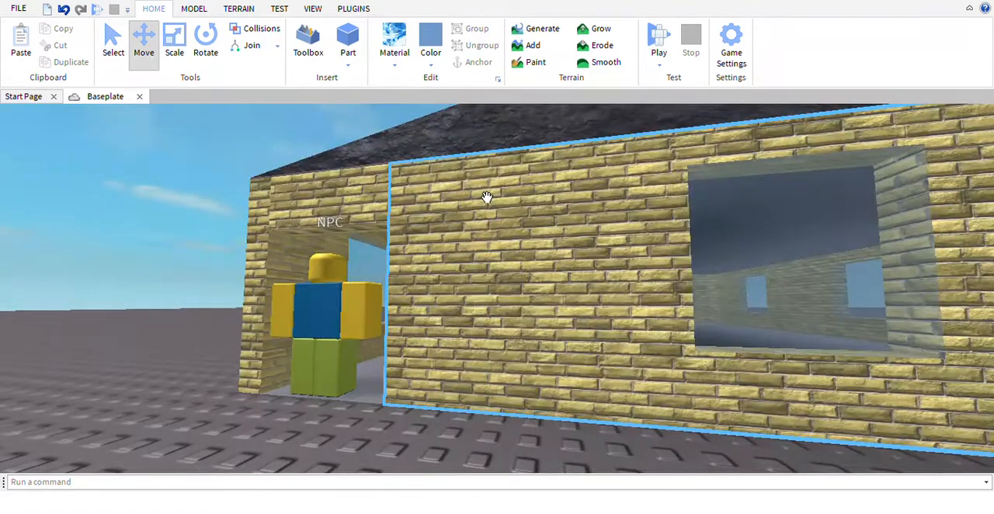
{"action": "key", "text": "a"}
{"action": "key", "text": "s"}
{"action": "right_click_drag", "start_coordinate": [455, 436], "coordinate": [455, 436]}
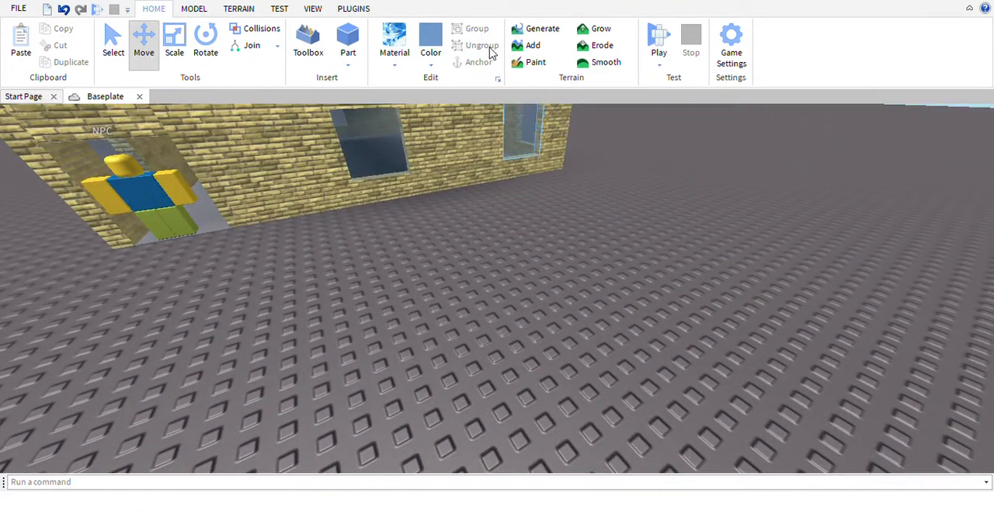
{"action": "key", "text": "w"}
{"action": "key", "text": "d"}
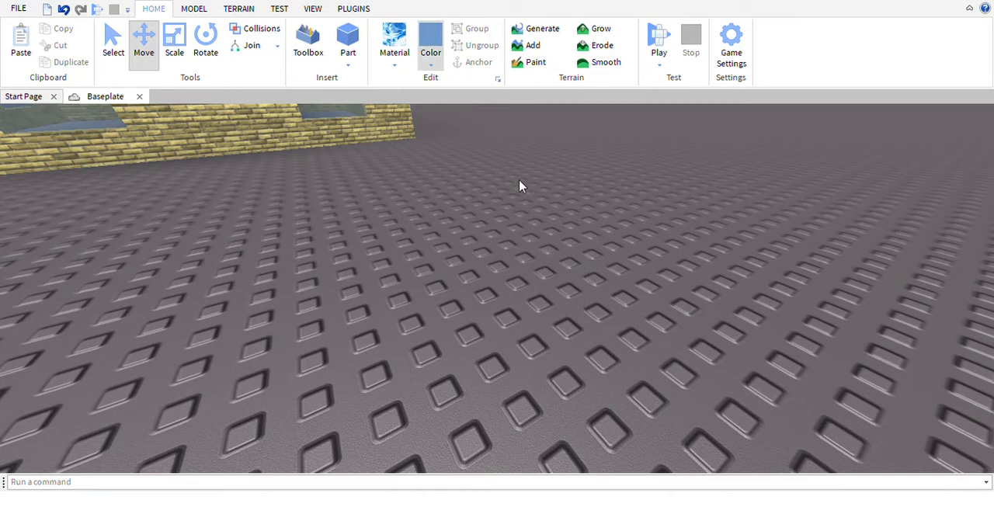
Choose brown and a wood material for new parts, and insert a block part in front of the house
{"action": "left_click", "coordinate": [613, 297]}
{"action": "key", "text": "s"}
{"action": "key", "text": "w"}
{"action": "key", "text": "d"}
{"action": "left_click", "coordinate": [405, 61]}
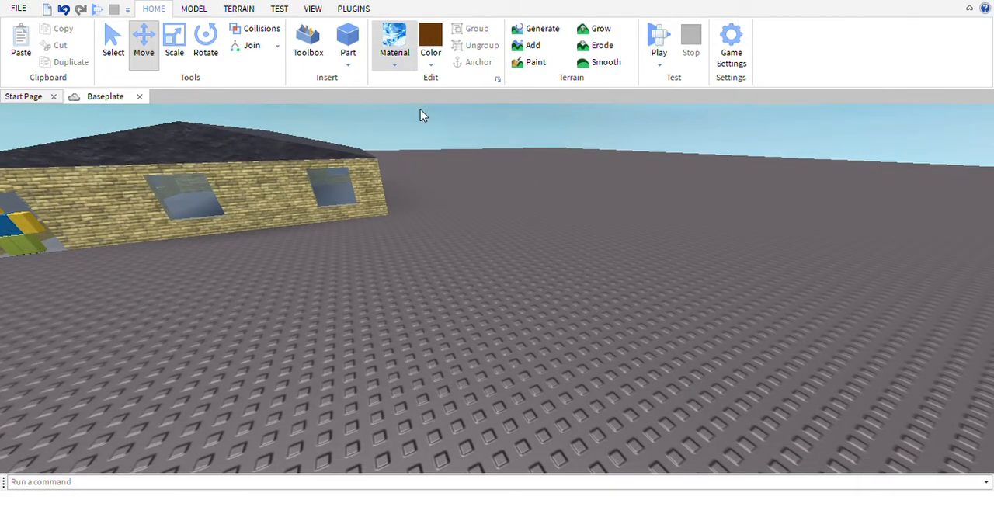
{"action": "right_click_drag", "start_coordinate": [651, 183], "coordinate": [659, 196]}
{"action": "left_click", "coordinate": [353, 39]}
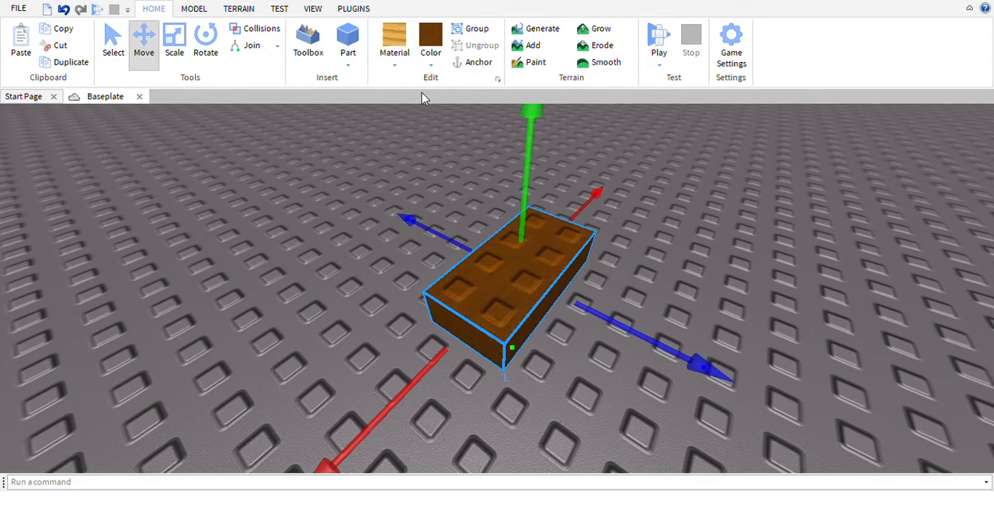
Scale the brown wooden block into a tall upright slab for a door
{"action": "left_click", "coordinate": [174, 42]}
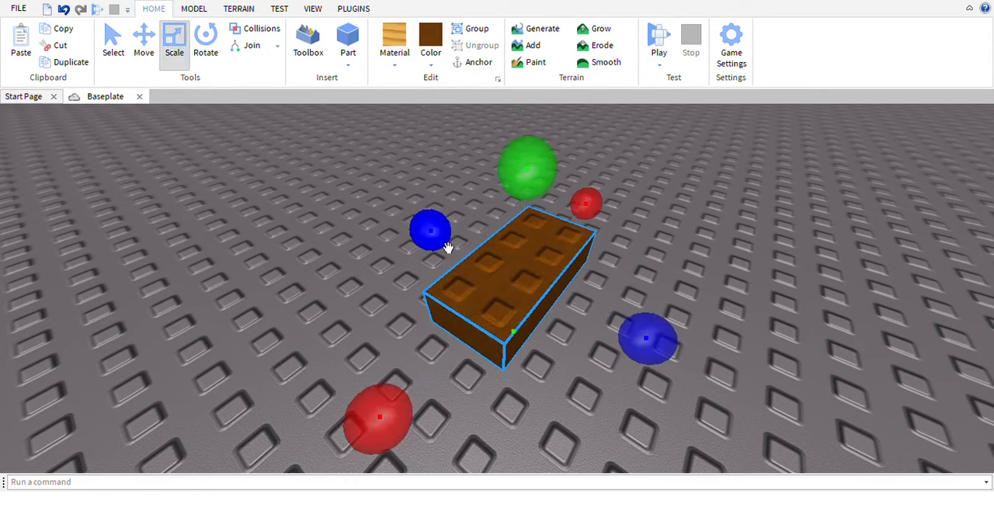
{"action": "left_click_drag", "start_coordinate": [444, 249], "coordinate": [556, 270]}
{"action": "right_click_drag", "start_coordinate": [556, 269], "coordinate": [519, 224]}
{"action": "mouse_move", "coordinate": [422, 184]}
{"action": "left_mouse_down"}
{"action": "mouse_move", "coordinate": [439, 125]}
{"action": "mouse_move", "coordinate": [438, 187]}
{"action": "left_mouse_up"}
Bring the tall brown wooden slab over to the front of the house, near the doorway
{"action": "left_click_drag", "start_coordinate": [483, 312], "coordinate": [419, 276]}
{"action": "right_click_drag", "start_coordinate": [466, 287], "coordinate": [420, 275]}
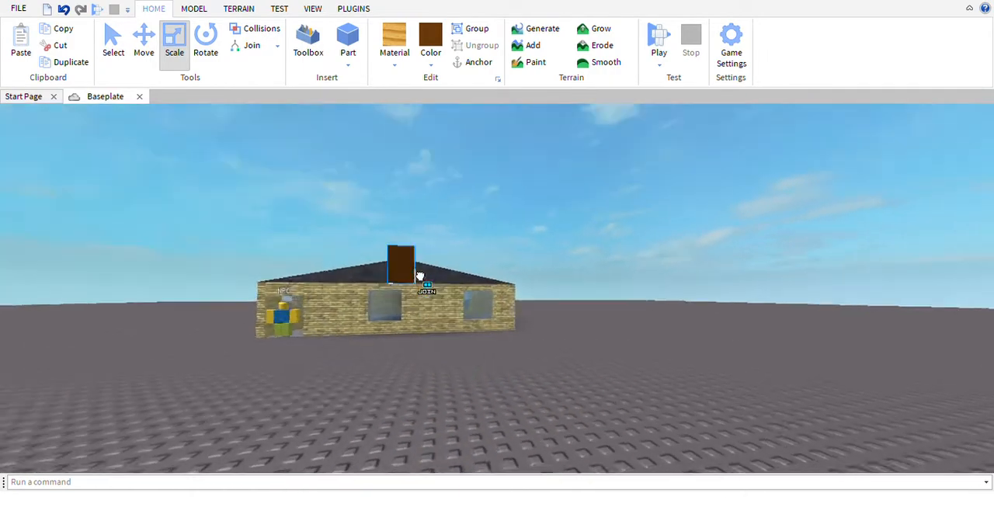
{"action": "left_click_drag", "start_coordinate": [419, 276], "coordinate": [421, 278]}
{"action": "right_click_drag", "start_coordinate": [420, 276], "coordinate": [420, 277]}
{"action": "left_click_drag", "start_coordinate": [420, 277], "coordinate": [575, 359]}
{"action": "right_click_drag", "start_coordinate": [575, 359], "coordinate": [586, 326]}
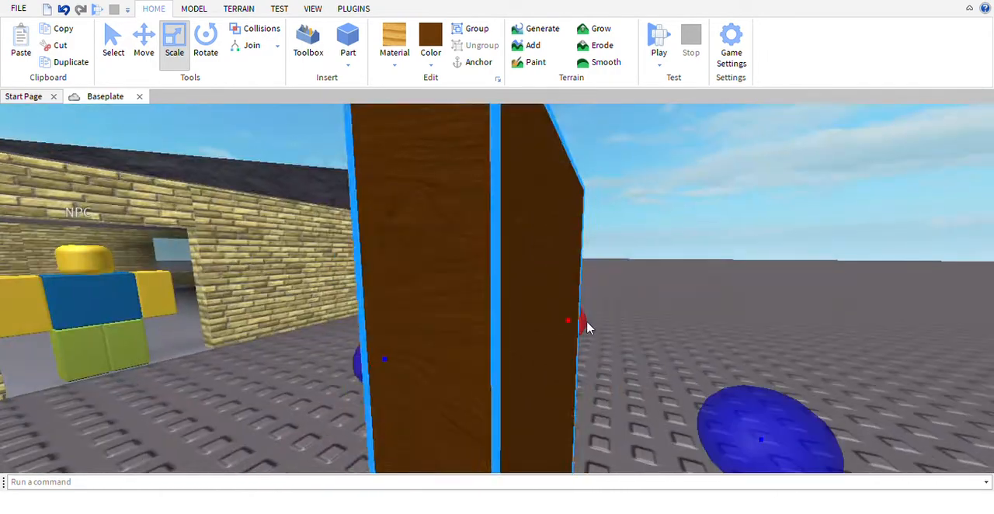
Move the NPC out of the doorway onto the open ground in front of the house
{"action": "scroll", "coordinate": [536, 342], "scroll_direction": "down", "scroll_amount": 3}
{"action": "scroll", "coordinate": [208, 272], "scroll_direction": "up", "scroll_amount": 3}
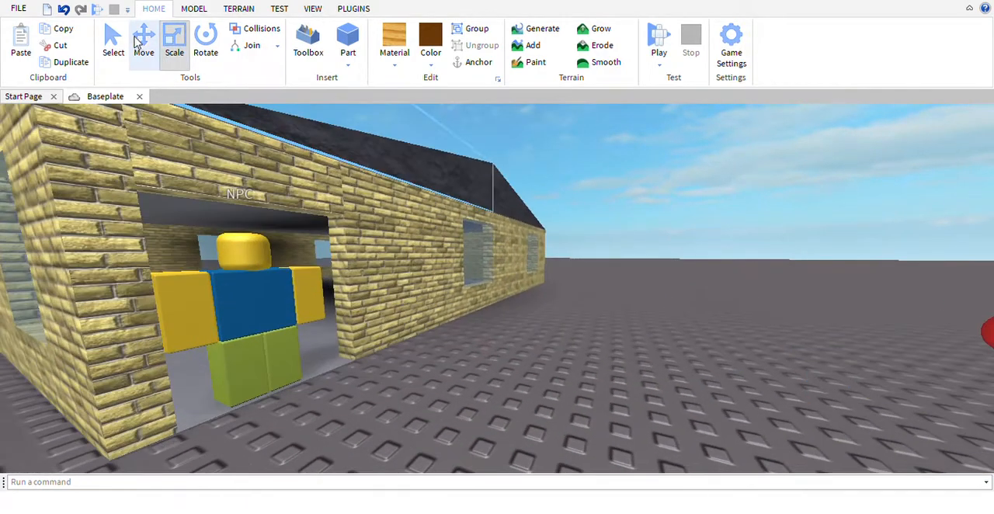
{"action": "left_click", "coordinate": [143, 40]}
{"action": "left_click_drag", "start_coordinate": [274, 344], "coordinate": [616, 404]}
{"action": "scroll", "coordinate": [617, 404], "scroll_direction": "down", "scroll_amount": 2}
{"action": "right_click_drag", "start_coordinate": [617, 404], "coordinate": [588, 353]}
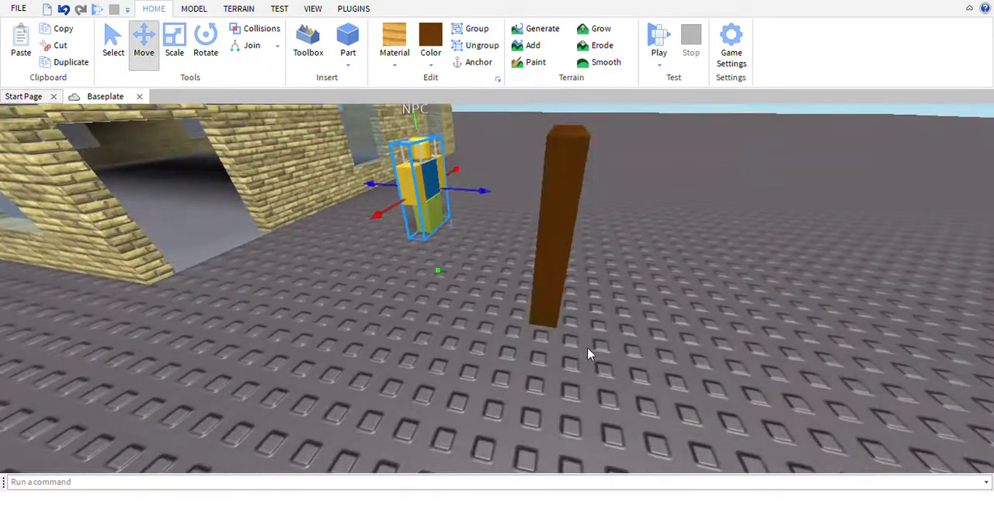
Place the brown wooden slab upright in the empty doorway of the front wall
{"action": "left_click_drag", "start_coordinate": [556, 306], "coordinate": [291, 231]}
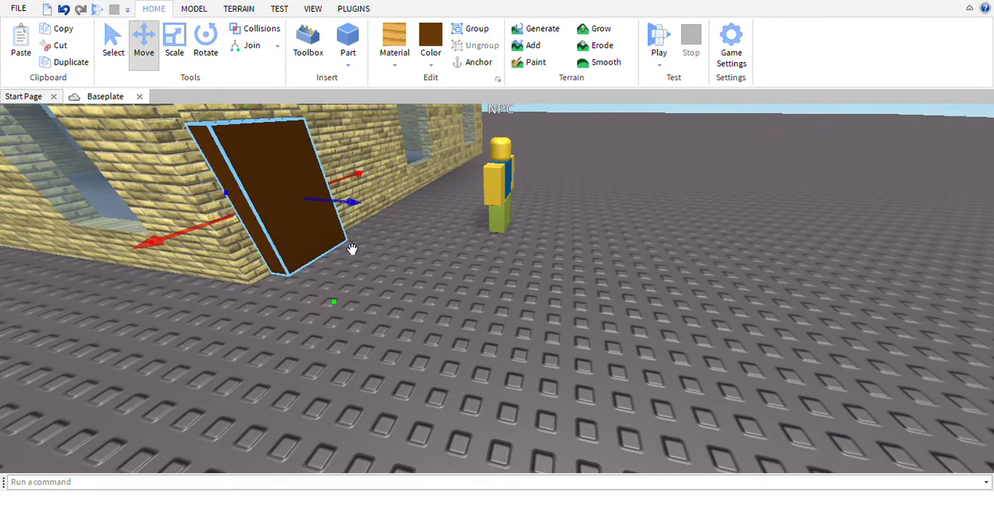
{"action": "key", "text": "d"}
{"action": "right_click_drag", "start_coordinate": [350, 251], "coordinate": [353, 296]}
{"action": "left_click_drag", "start_coordinate": [381, 411], "coordinate": [402, 389]}
{"action": "right_click_drag", "start_coordinate": [401, 388], "coordinate": [435, 387]}
{"action": "key", "text": "w"}
{"action": "key", "text": "a"}
Widen the door slab until it fills the remaining gap in the doorway
{"action": "left_click", "coordinate": [174, 43]}
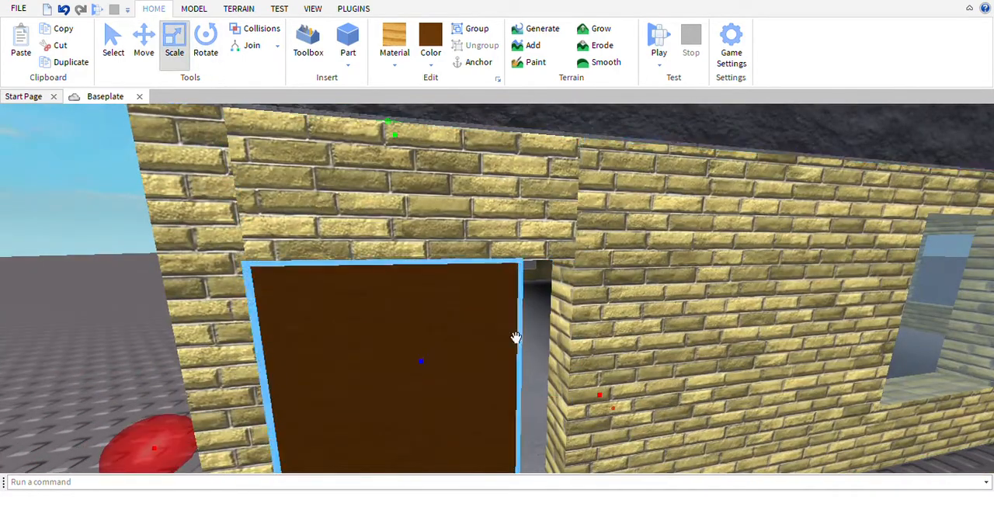
{"action": "left_click_drag", "start_coordinate": [648, 444], "coordinate": [639, 411]}
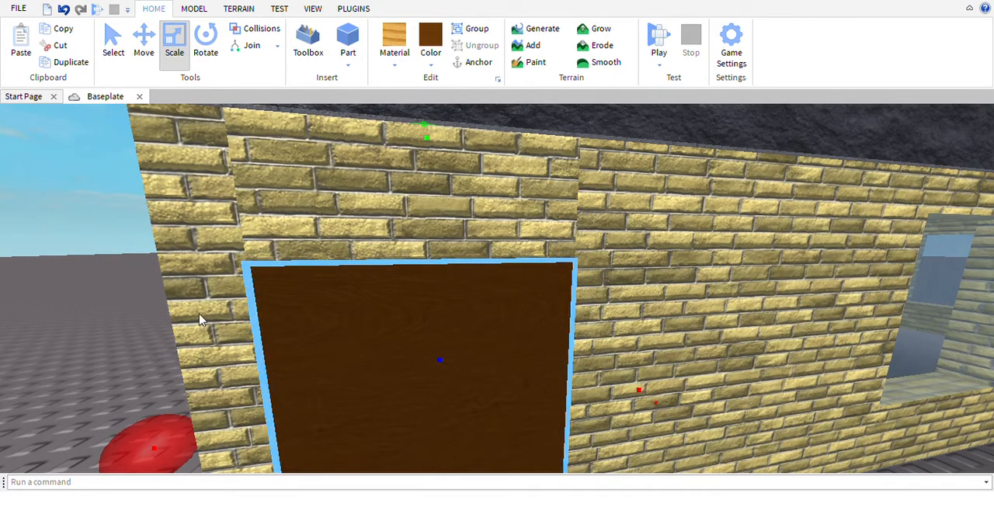
{"action": "right_click_drag", "start_coordinate": [199, 314], "coordinate": [340, 282]}
Turn collision off for the door with the Building Tools by F3X Collision Tool
{"action": "left_click", "coordinate": [354, 9]}
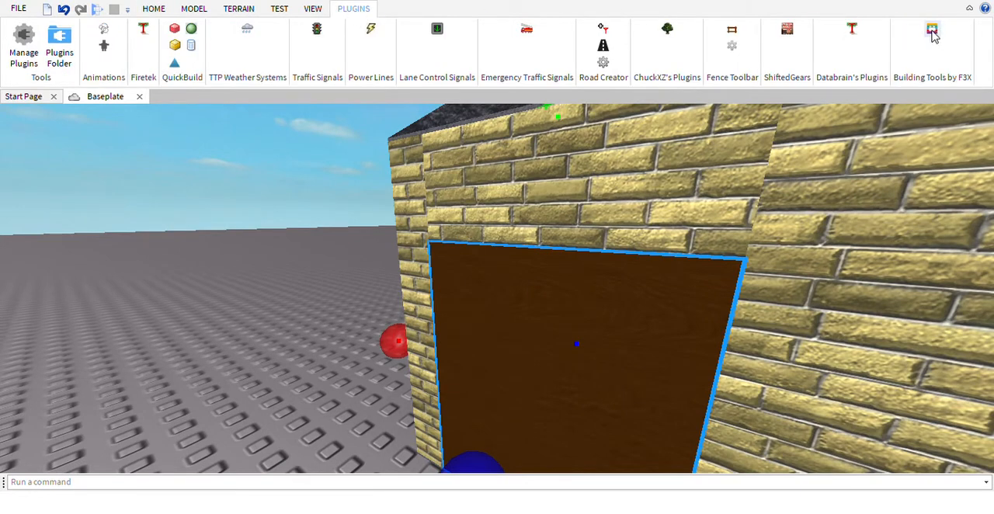
{"action": "left_click", "coordinate": [932, 31]}
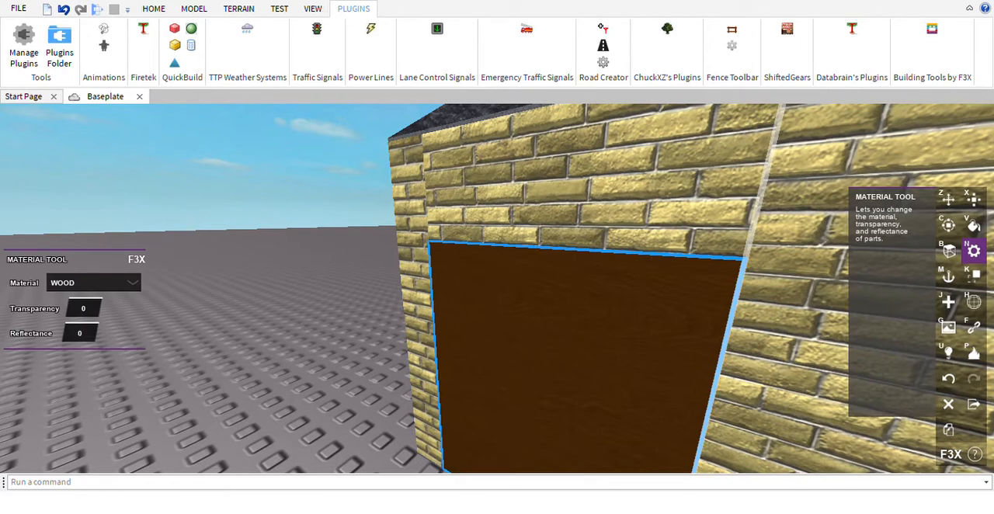
{"action": "key", "text": "k"}
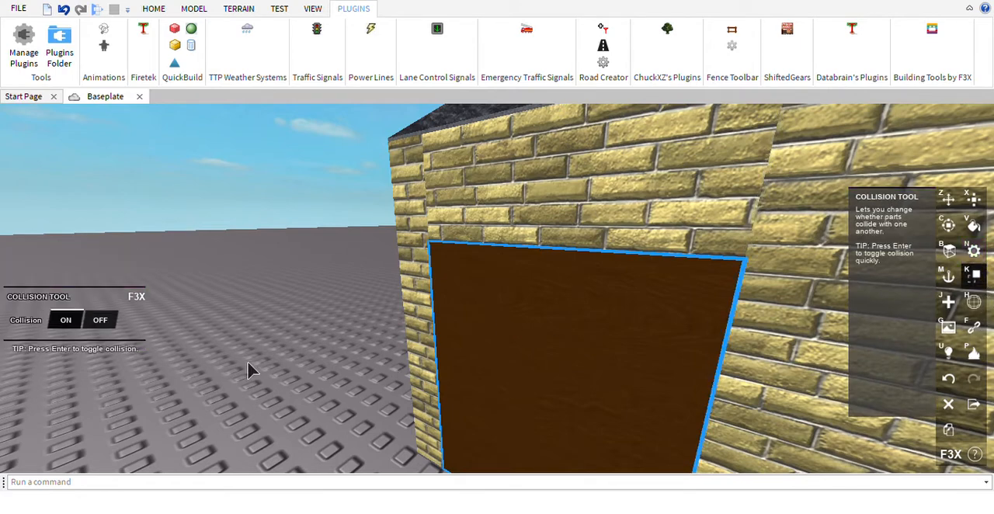
{"action": "scroll", "coordinate": [319, 393], "scroll_direction": "down", "scroll_amount": 8}
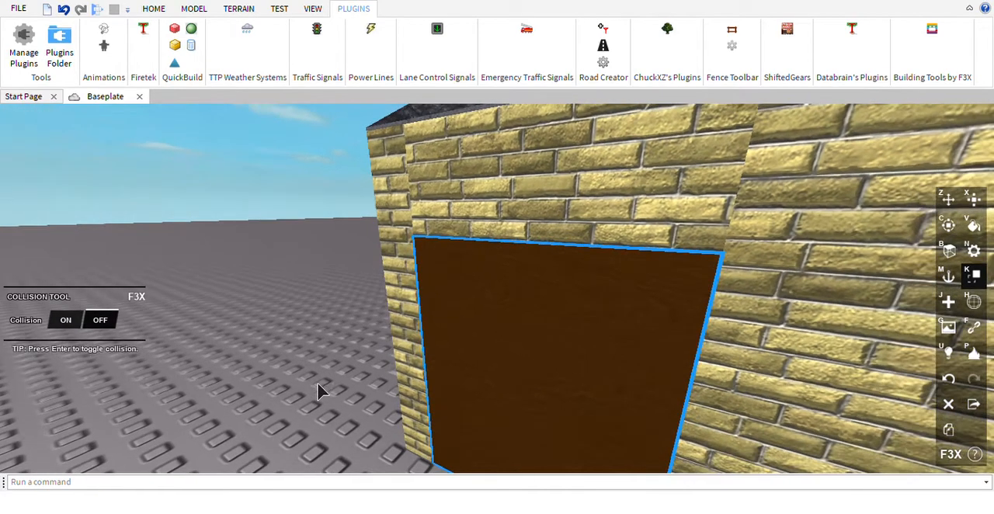
Select all the parts of the house, leaving out the NPC, and group them into one model
{"action": "left_click", "coordinate": [153, 10]}
{"action": "left_click", "coordinate": [113, 48]}
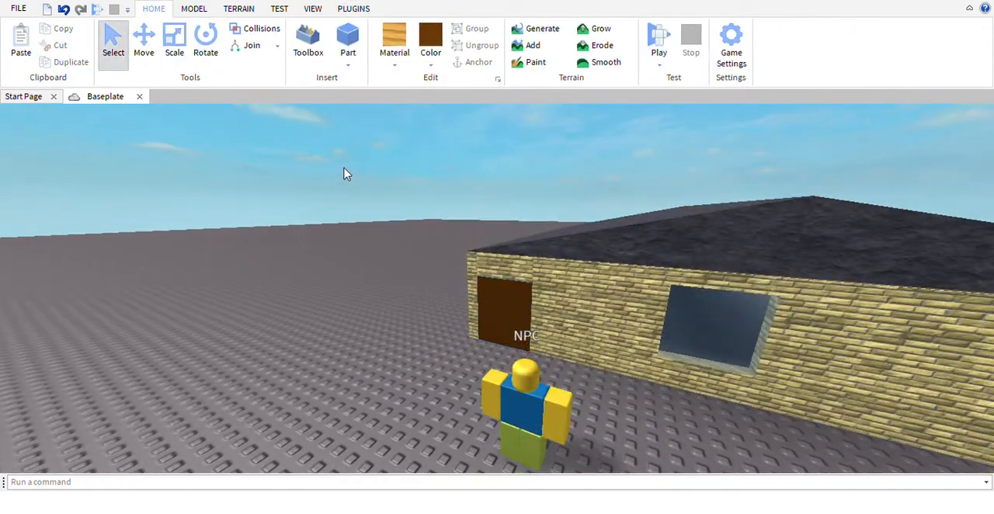
{"action": "scroll", "coordinate": [347, 174], "scroll_direction": "down", "scroll_amount": 3}
{"action": "left_click_drag", "start_coordinate": [397, 152], "coordinate": [895, 289]}
{"action": "key", "text": "a"}
{"action": "right_click_drag", "start_coordinate": [872, 267], "coordinate": [843, 240]}
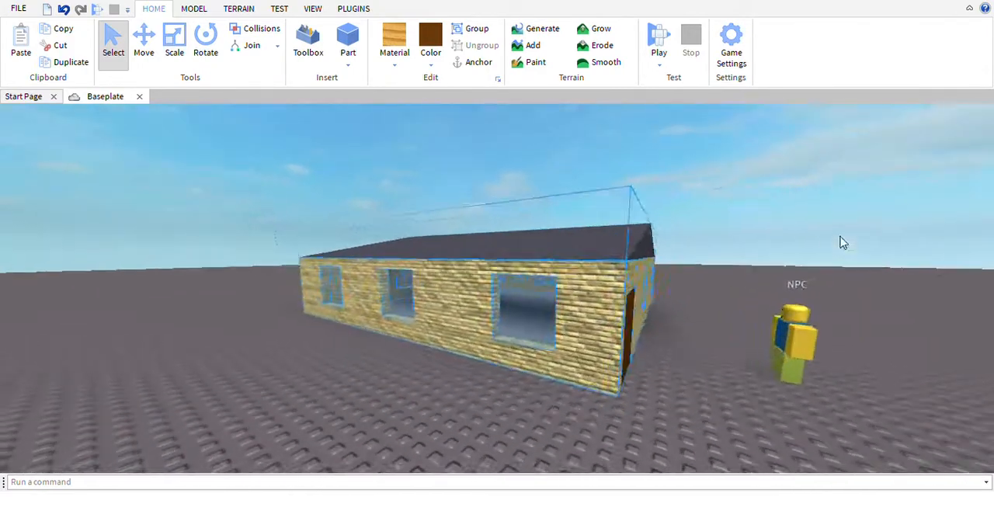
{"action": "key", "text": "s"}
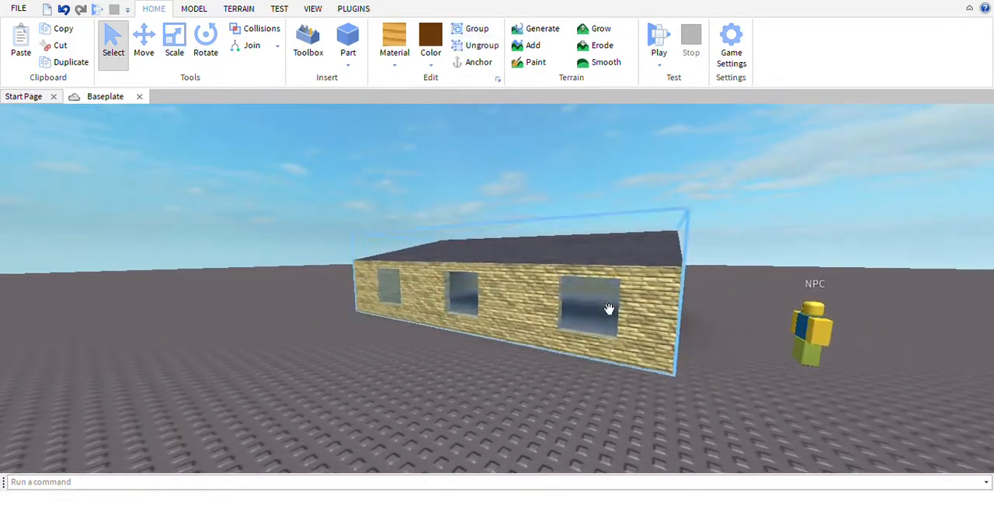
{"action": "left_click_drag", "start_coordinate": [426, 349], "coordinate": [243, 411]}
Deselect the house and examine the finished front with its door, windows and roof
{"action": "left_click", "coordinate": [679, 158]}
{"action": "key", "text": "w"}
{"action": "right_click_drag", "start_coordinate": [692, 189], "coordinate": [692, 188]}
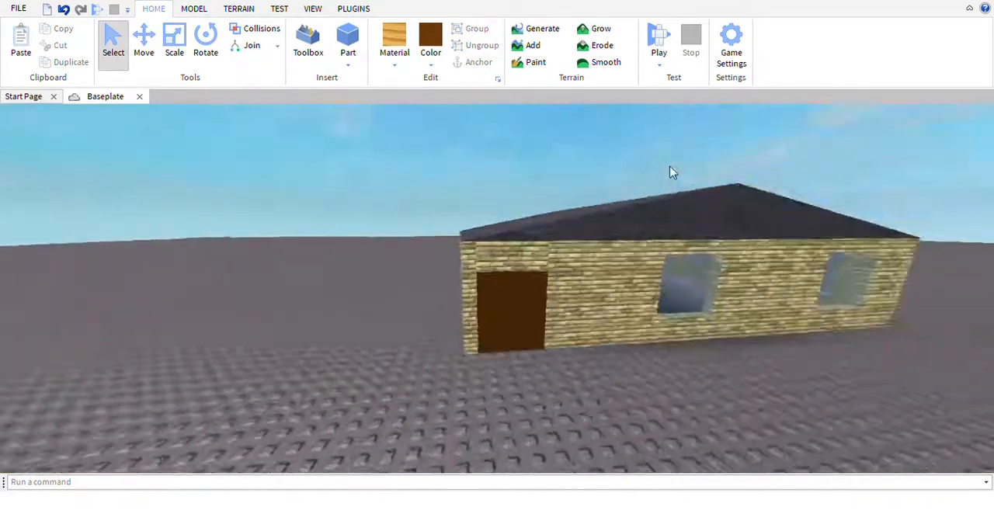
{"action": "left_click", "coordinate": [692, 189]}
{"action": "right_click_drag", "start_coordinate": [692, 189], "coordinate": [673, 173]}
{"action": "scroll", "coordinate": [673, 173], "scroll_direction": "down", "scroll_amount": 8}
{"action": "scroll", "coordinate": [643, 227], "scroll_direction": "up", "scroll_amount": 8}
{"action": "right_click_drag", "start_coordinate": [664, 246], "coordinate": [638, 212]}
{"action": "scroll", "coordinate": [641, 213], "scroll_direction": "down", "scroll_amount": 4}
{"action": "scroll", "coordinate": [661, 229], "scroll_direction": "up", "scroll_amount": 5}
{"action": "scroll", "coordinate": [661, 228], "scroll_direction": "down", "scroll_amount": 5}
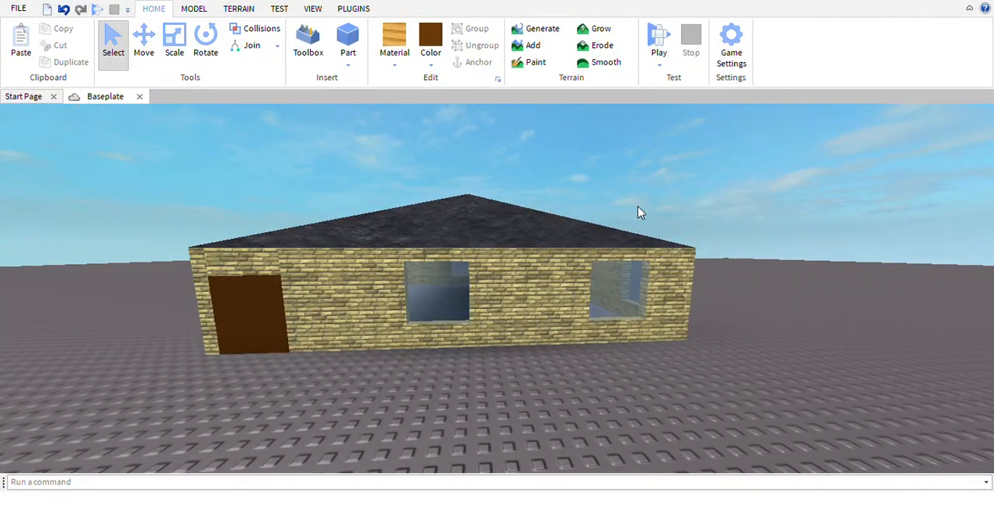